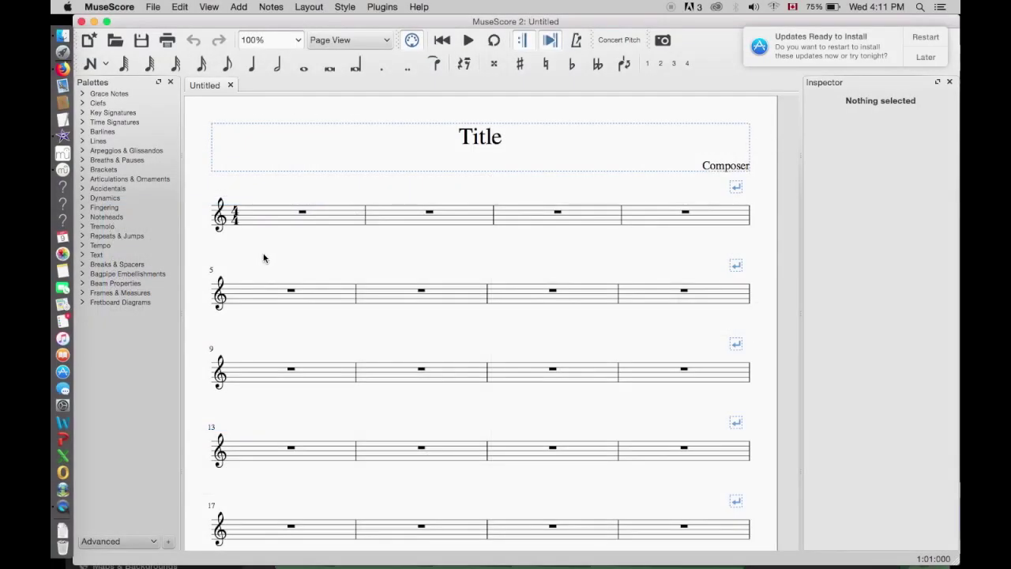
Step: Open the score "Happy B-day in F" from the Scores folder inside Documents/MuseScore2
left_click(158, 8)
left_click(162, 36)
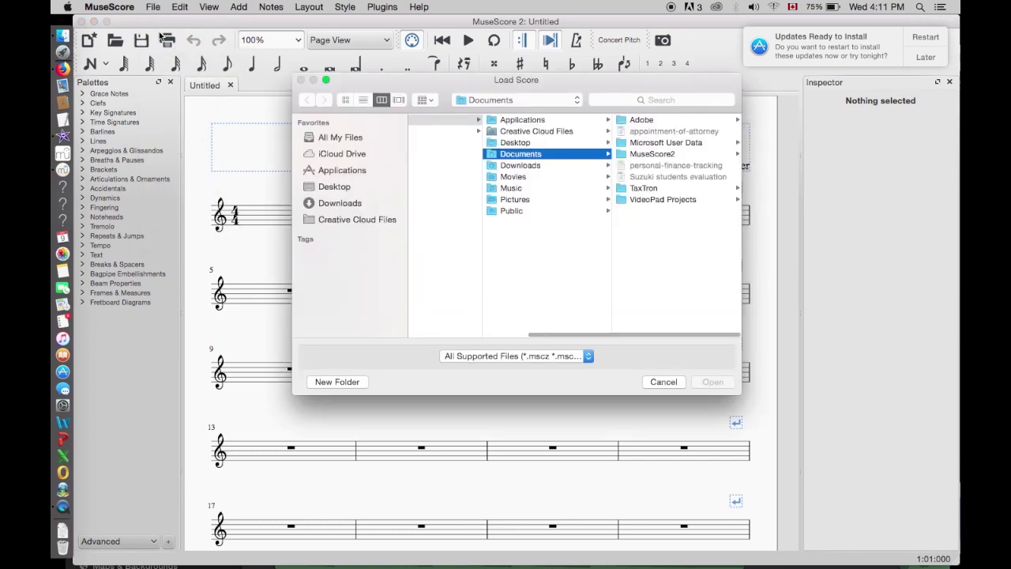
left_click(635, 154)
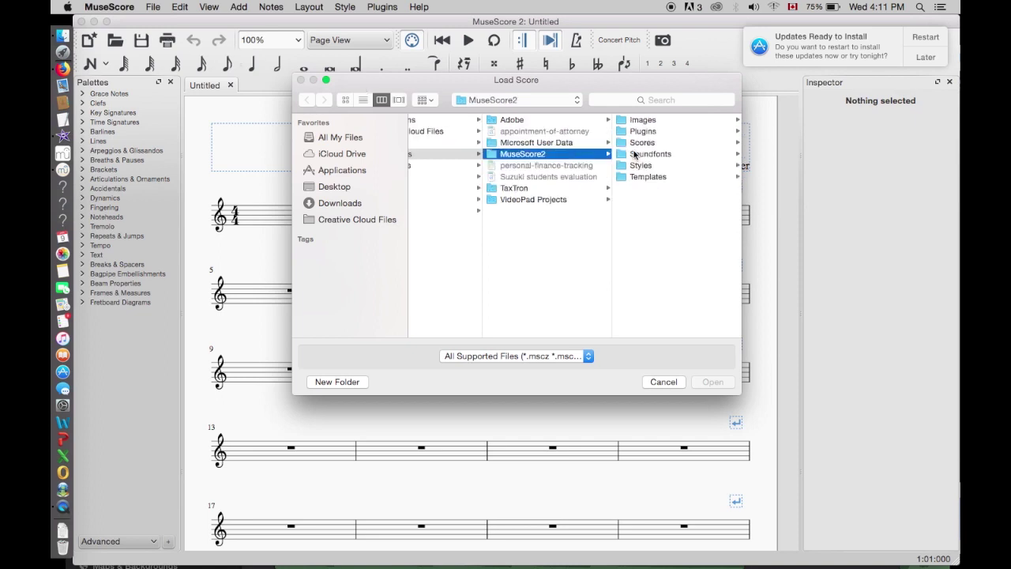
left_click(636, 143)
double_click(632, 120)
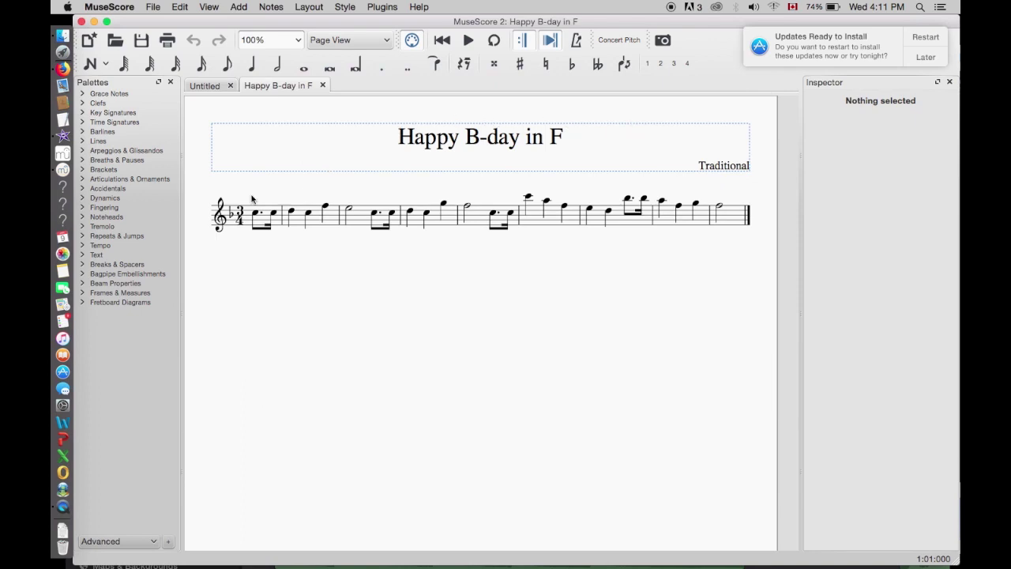
Step: Add a ready-made quarter note = 80 tempo marking at the first note, and cut it again
left_click(108, 246)
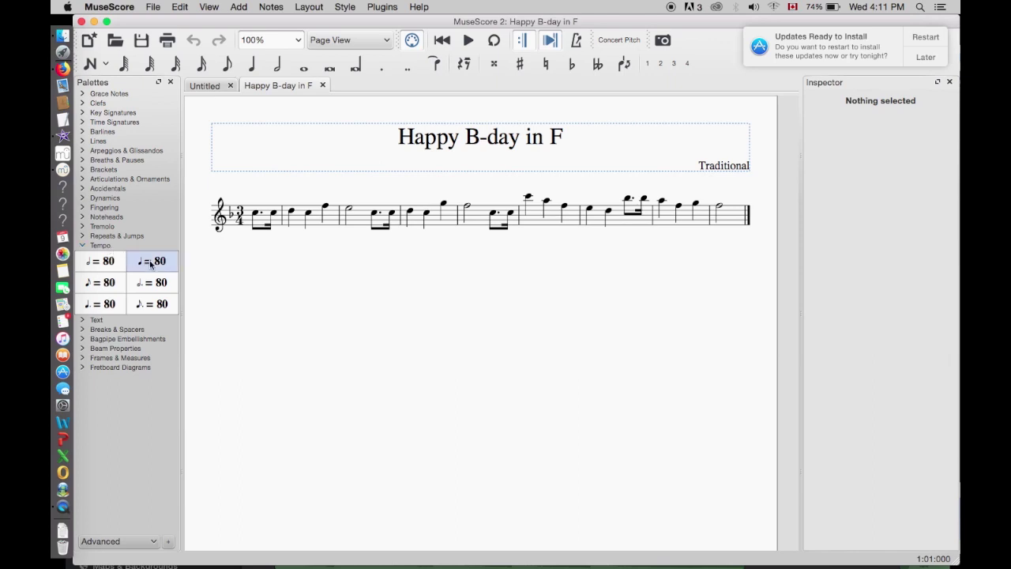
left_click_drag(151, 264, 254, 213)
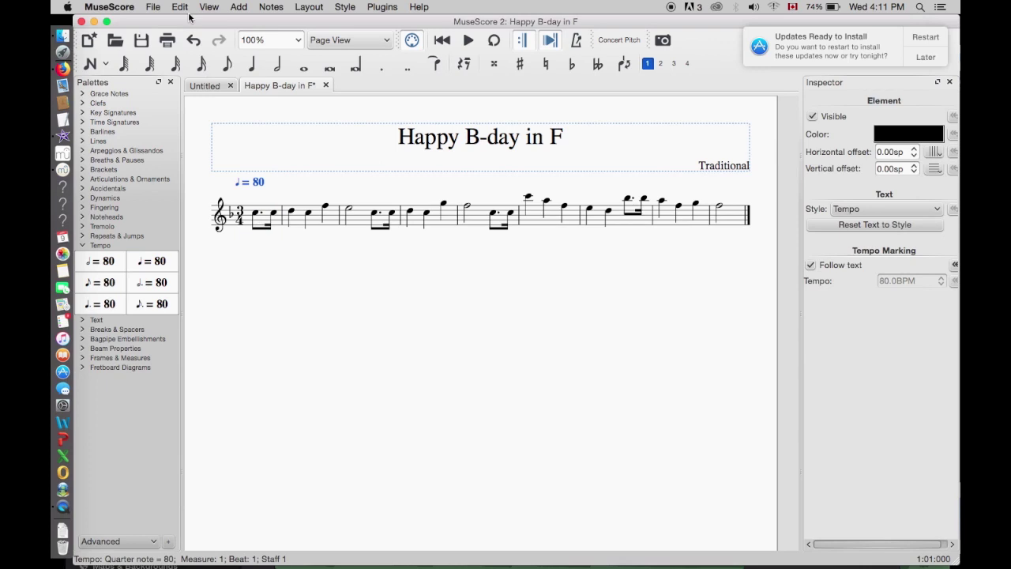
left_click(184, 9)
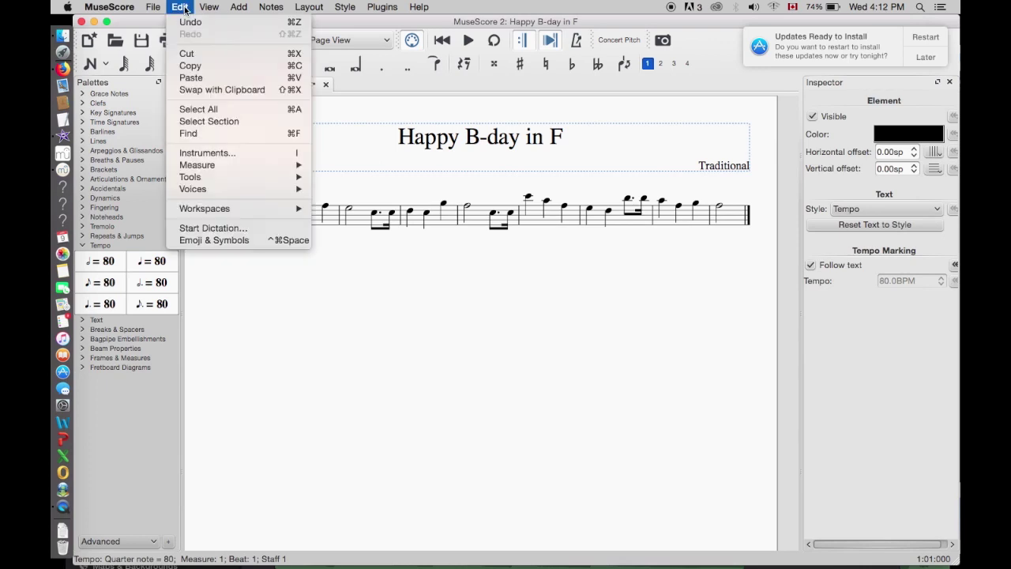
left_click(191, 56)
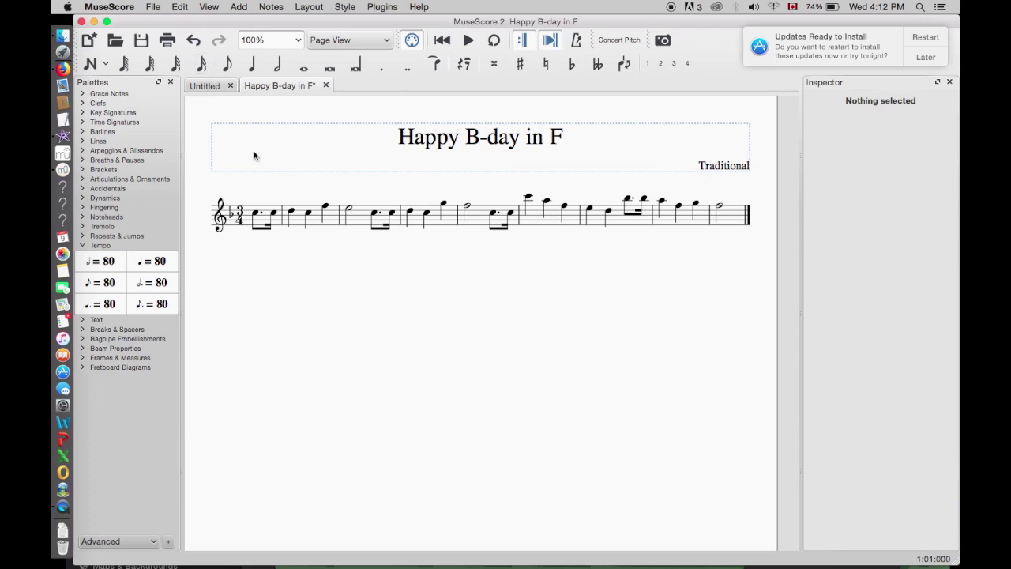
Step: Insert a tempo marking as text at the first note of the melody
left_click(256, 215)
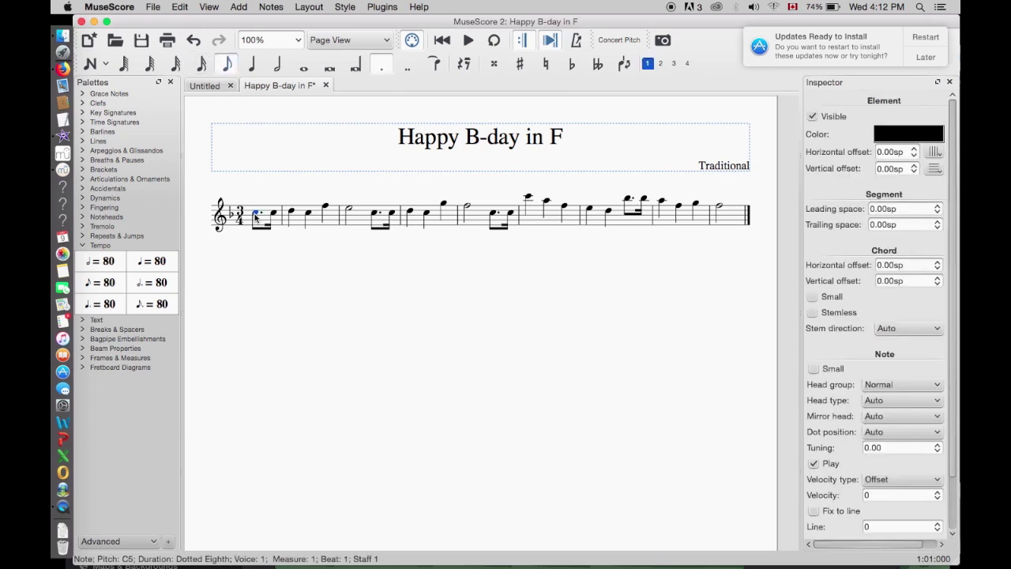
left_click(241, 7)
mouse_move(256, 49)
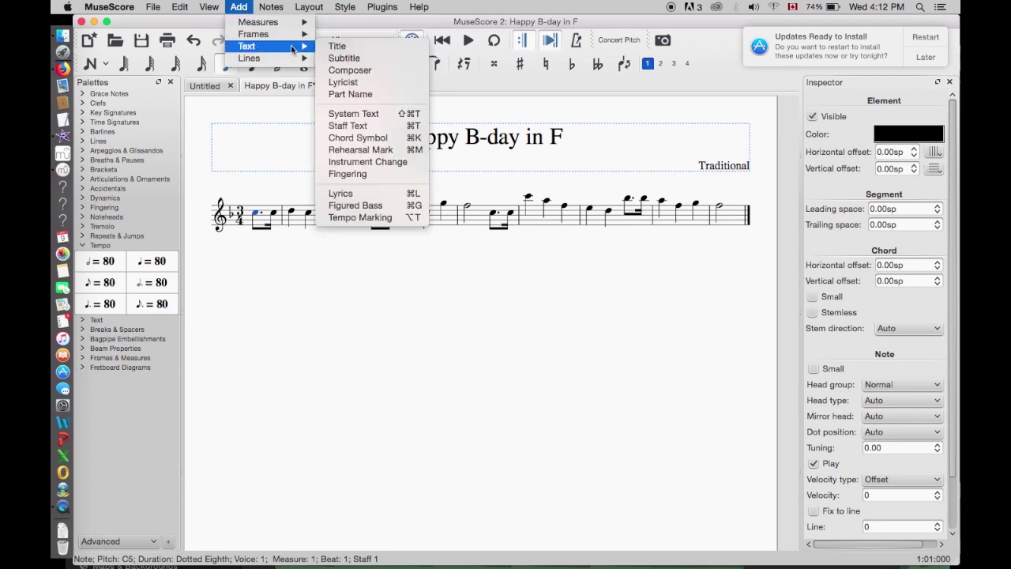
left_click(380, 220)
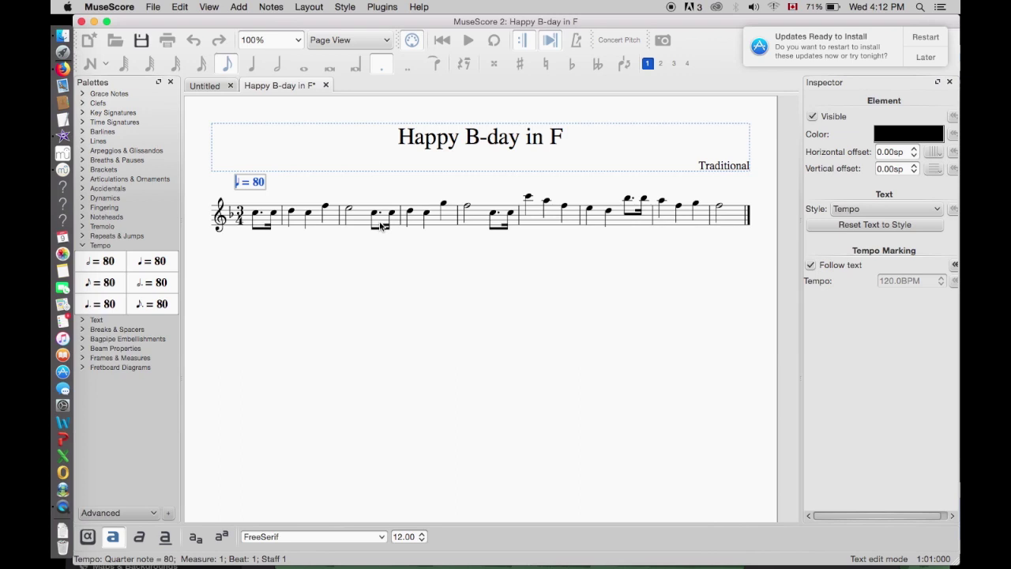
Step: Try the Fingering and Dynamics text styles on the tempo marking, and set its style back to Tempo
left_click(870, 210)
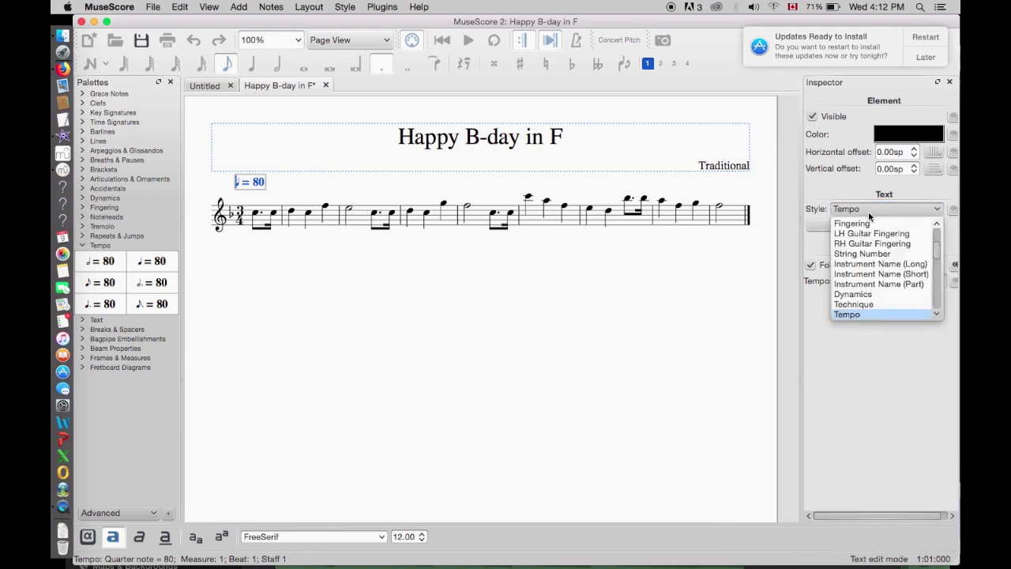
left_click(872, 223)
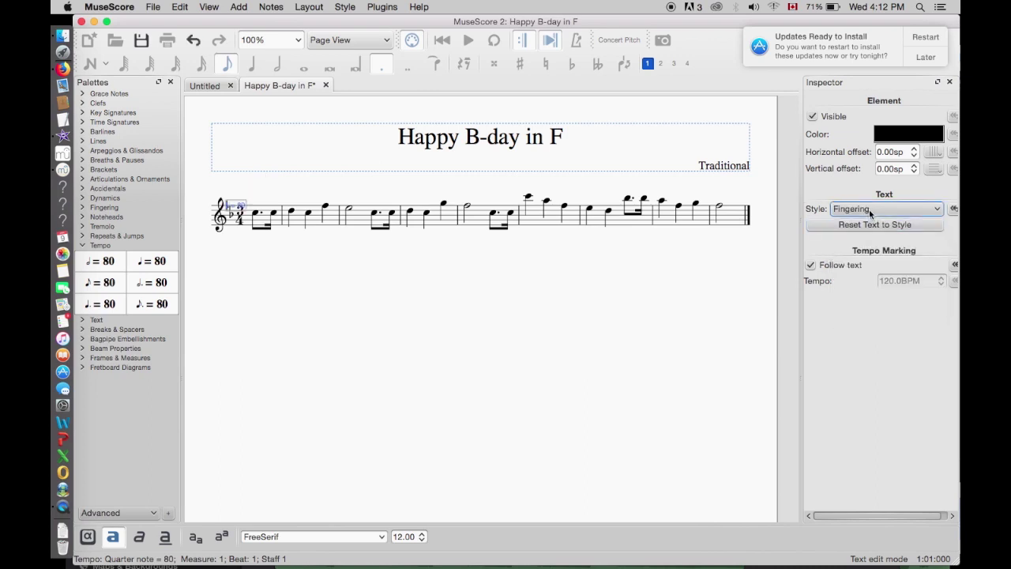
left_click(870, 210)
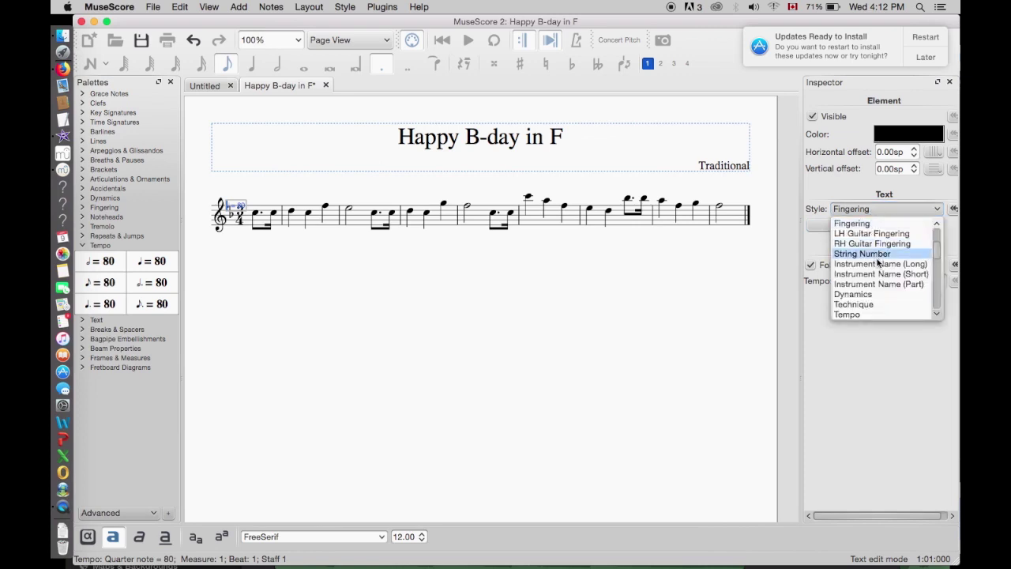
left_click(885, 294)
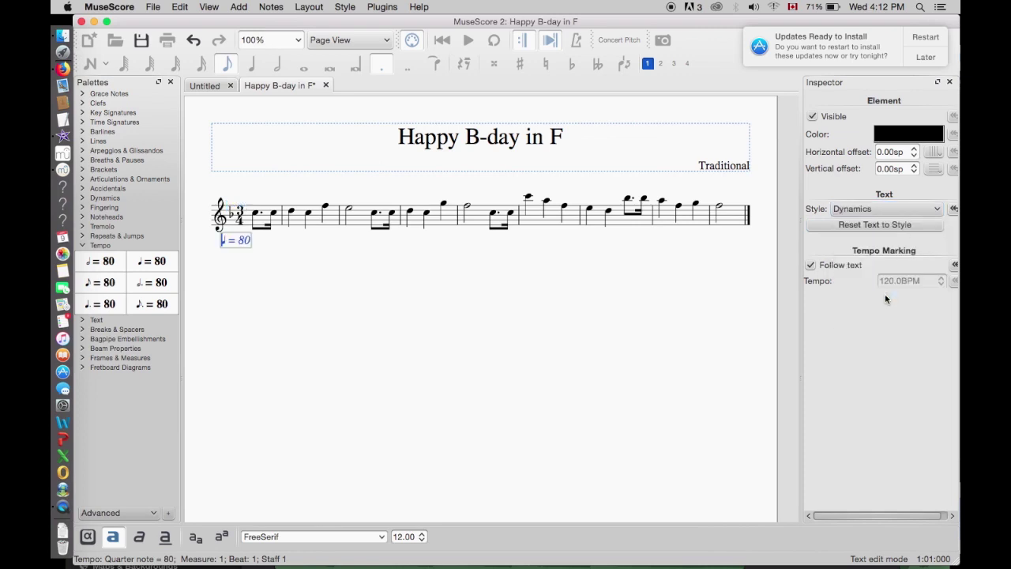
left_click(870, 211)
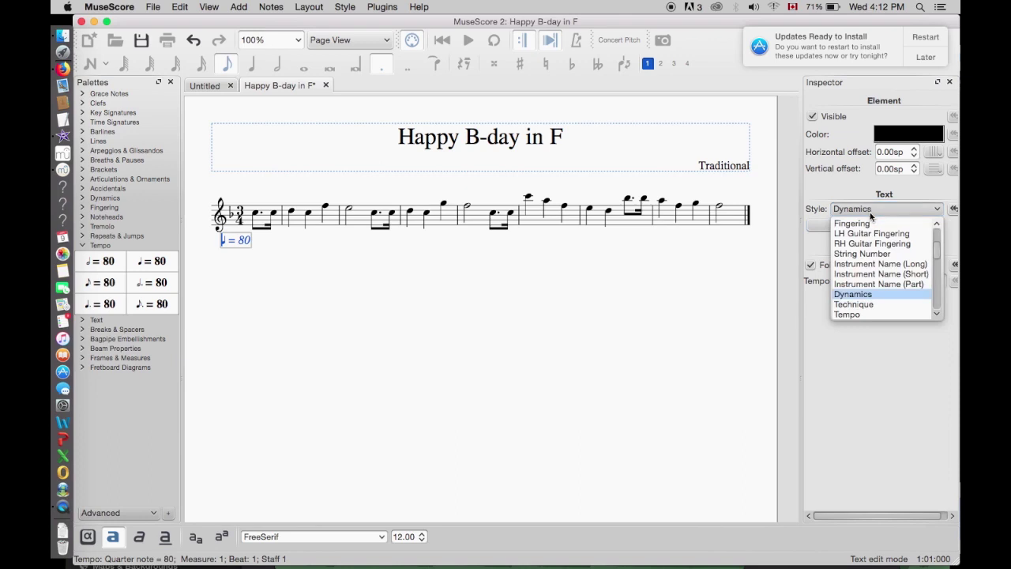
left_click(886, 315)
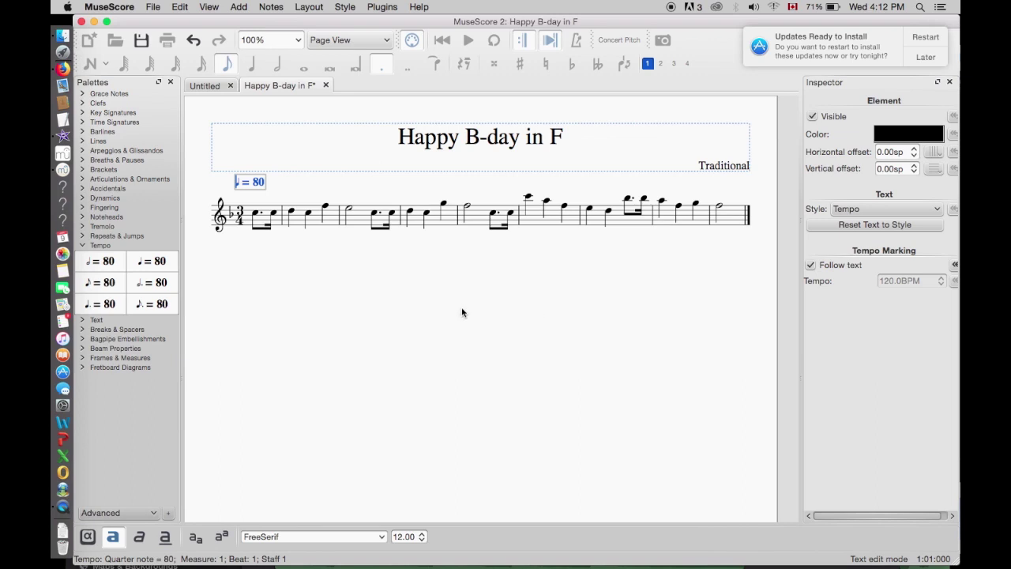
Step: Finish editing the tempo marking and play the score to hear the tempo
key("Escape")
key("Escape")
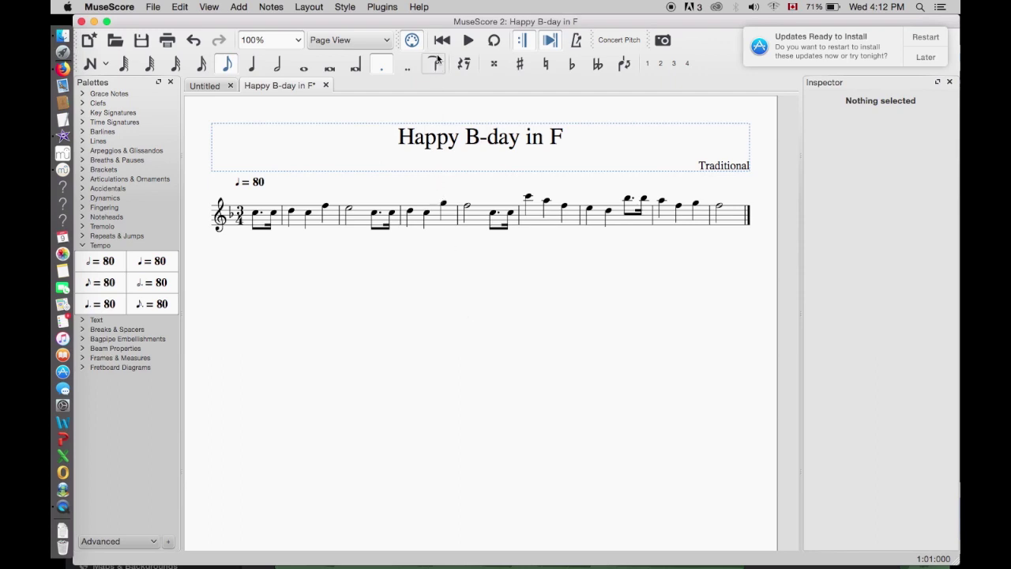
left_click(467, 40)
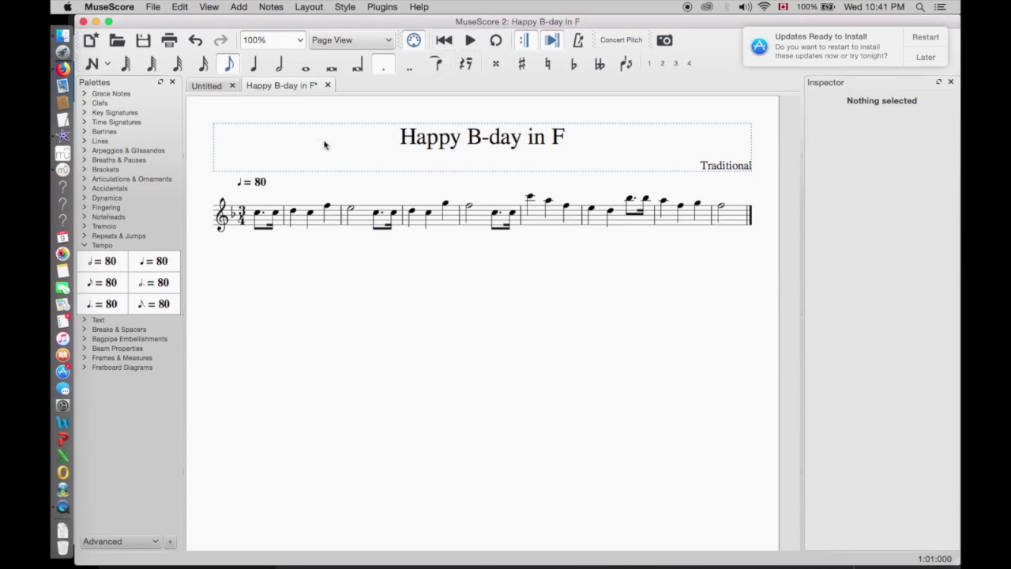
Step: Replace the quarter-note tempo marking at the first note with an eighth note = 80 marking
left_click(259, 183)
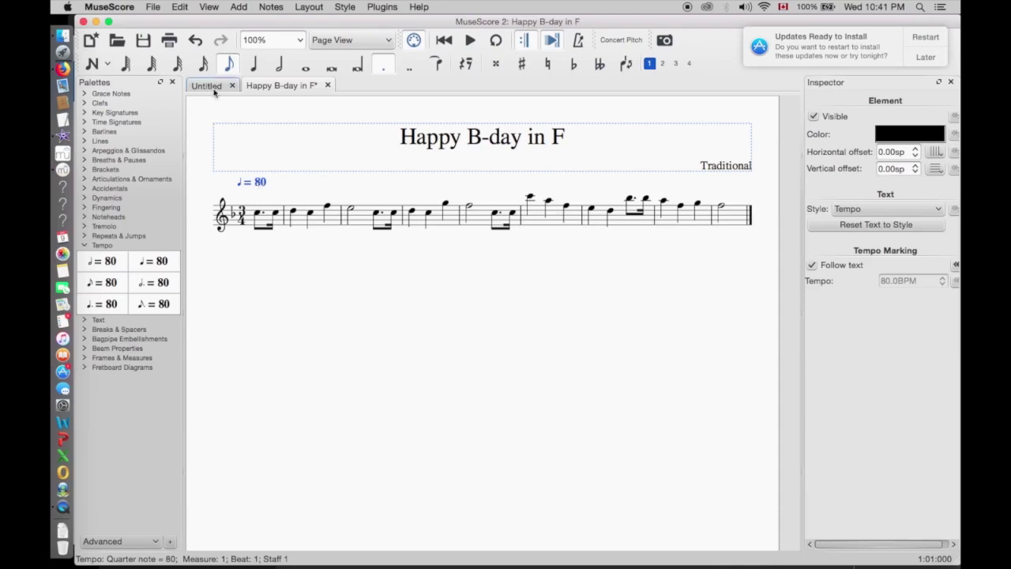
left_click(180, 7)
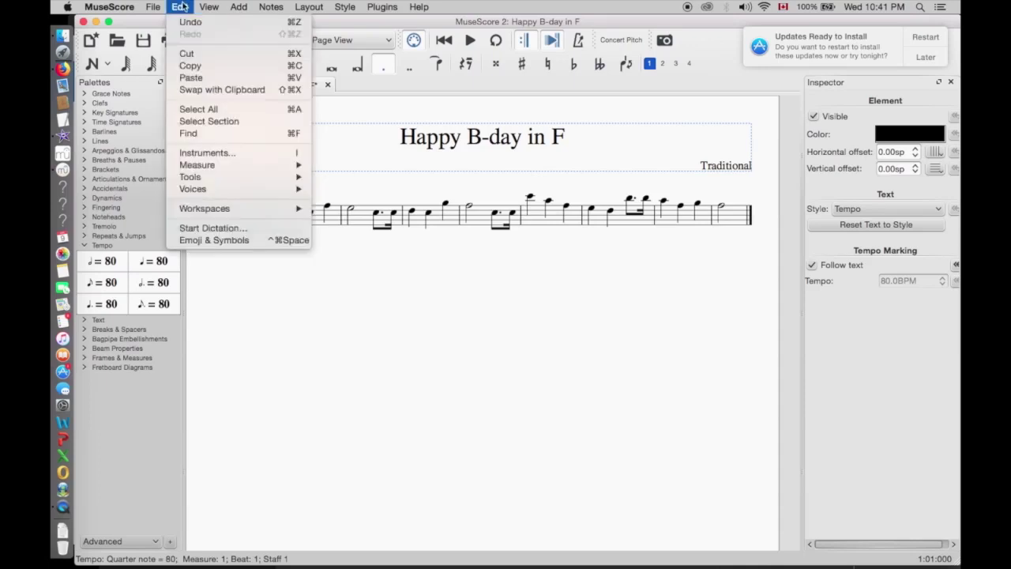
left_click(190, 54)
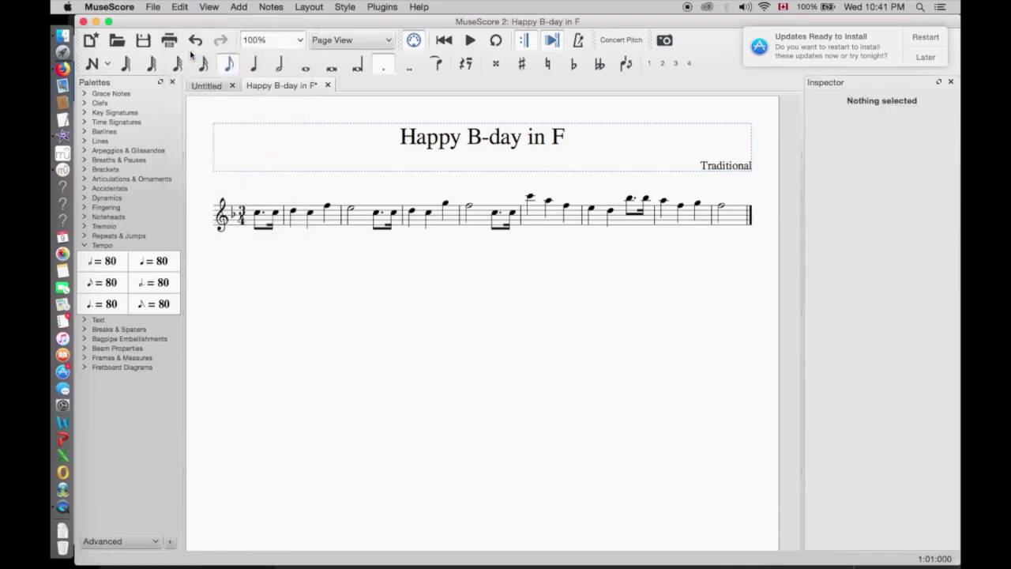
left_click_drag(104, 286, 258, 214)
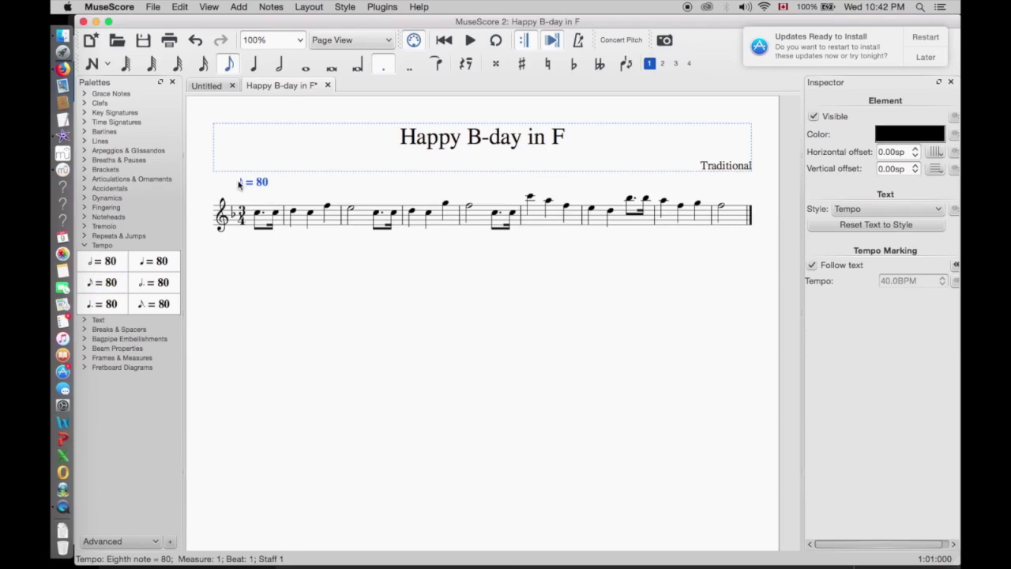
Step: Replace the eighth-note symbol in the tempo marking with the quarter note from the special characters
double_click(241, 187)
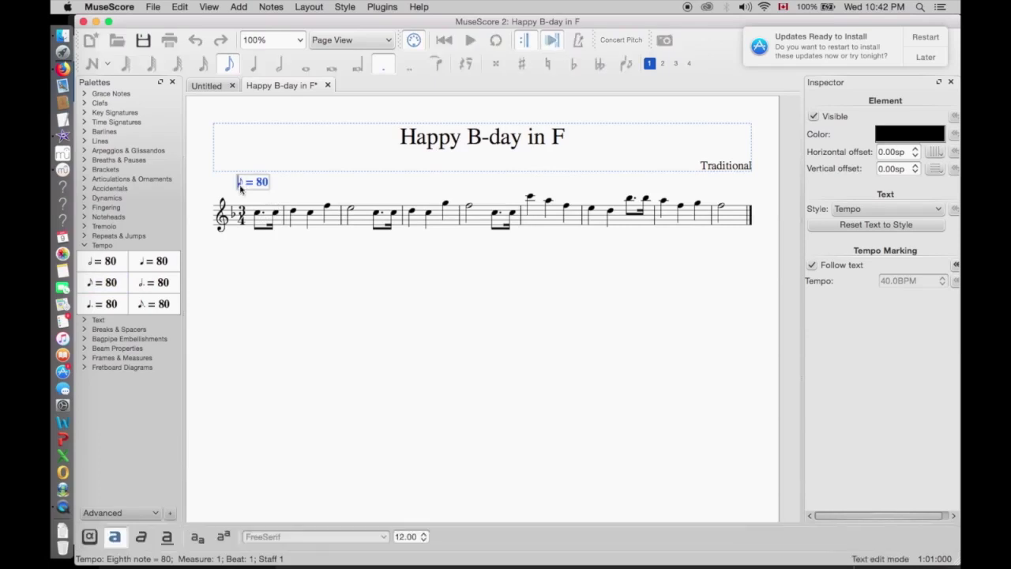
key("super+3")
left_click(89, 538)
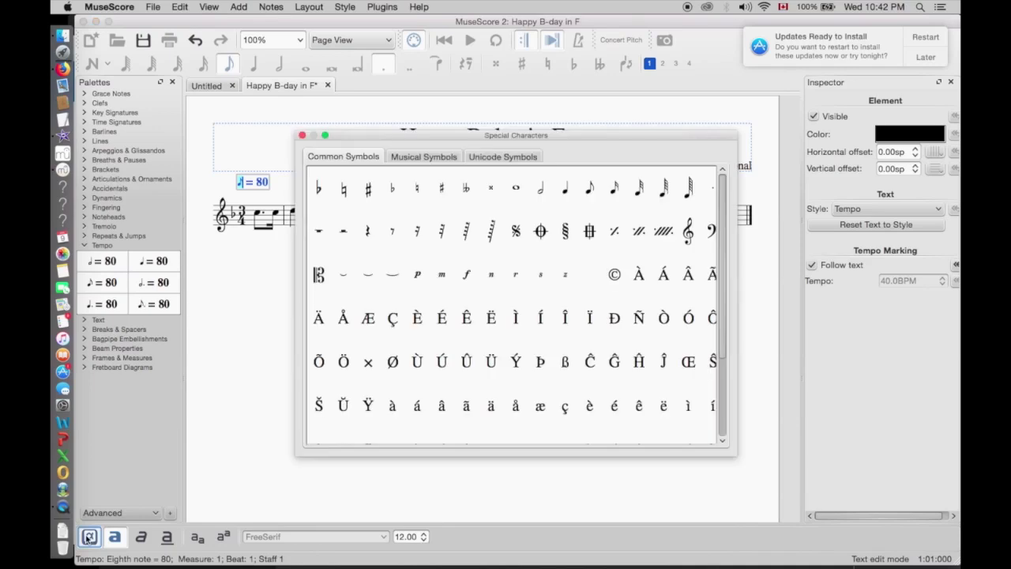
left_click(567, 189)
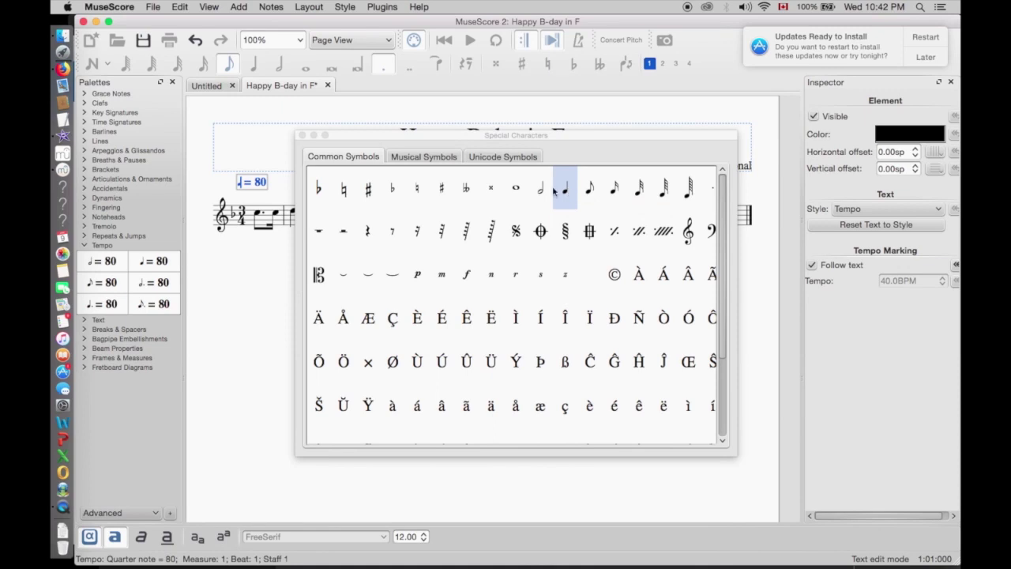
left_click(302, 136)
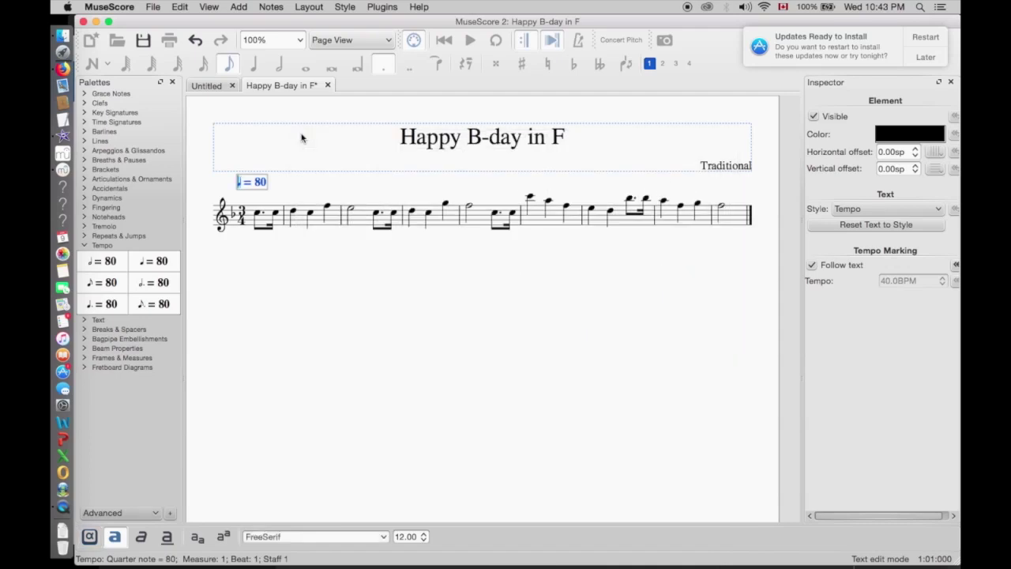
left_click(424, 534)
left_click(424, 534)
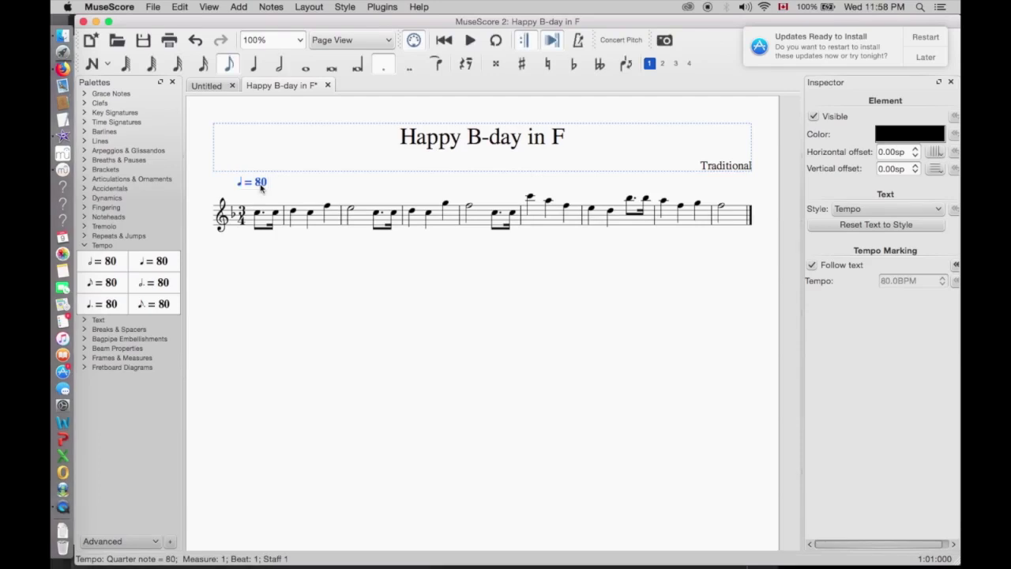
Step: Set the quarter-note tempo to 70 and play the opening notes of the score
double_click(262, 186)
double_click(261, 187)
type("70")
left_click(298, 191)
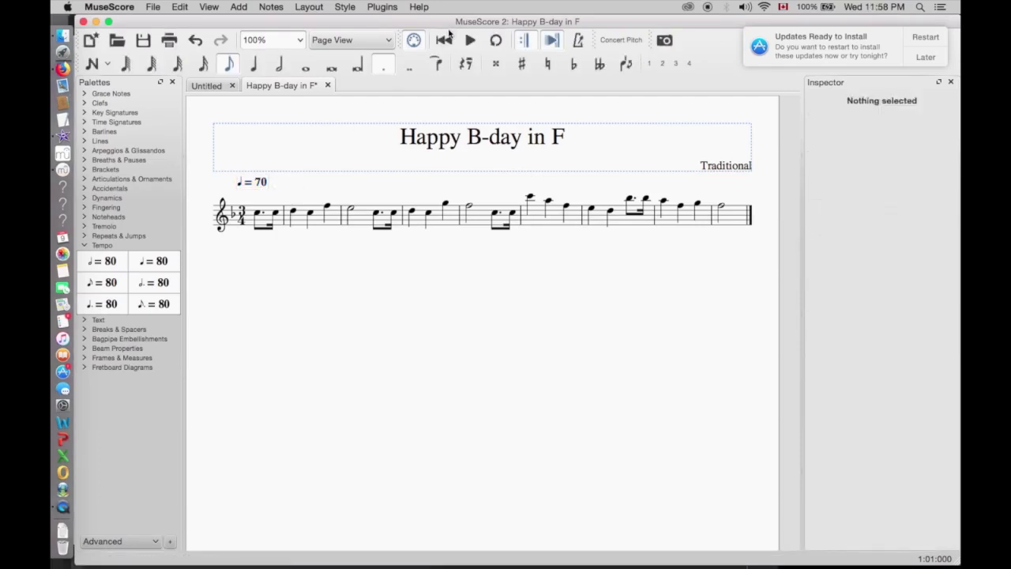
left_click(470, 40)
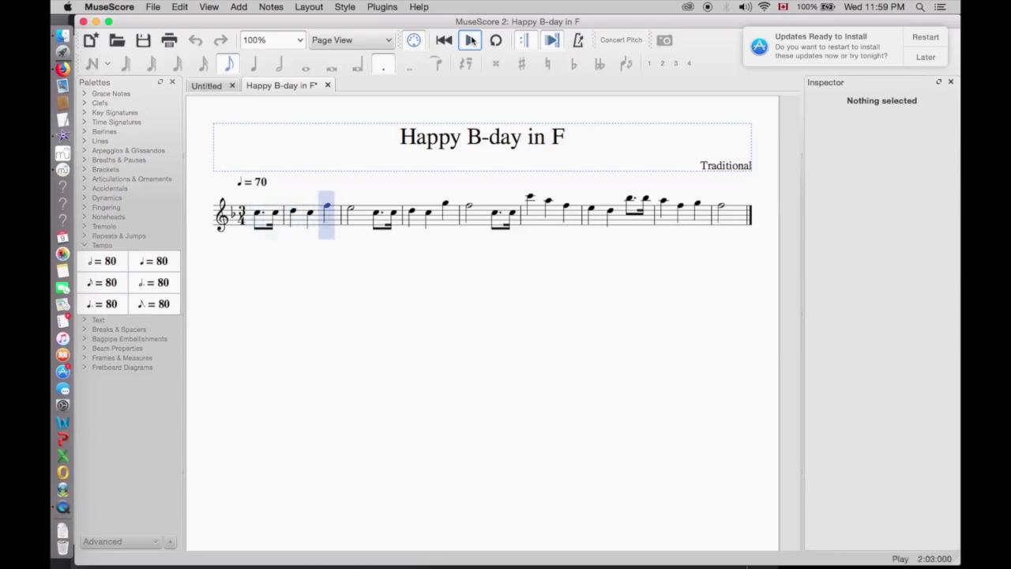
left_click(471, 41)
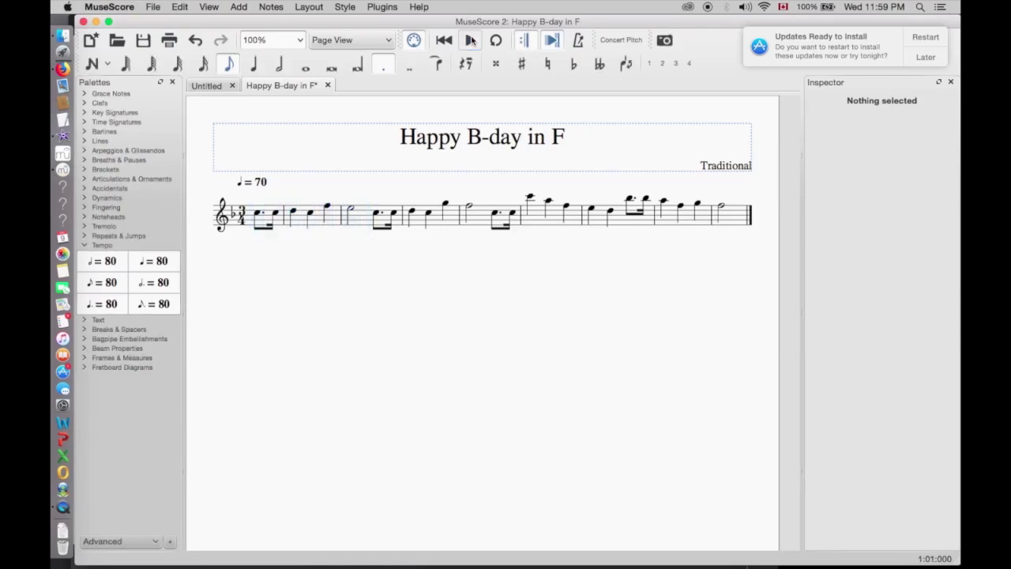
Step: Set the quarter-note tempo to 90 and play the opening notes of the score
double_click(260, 183)
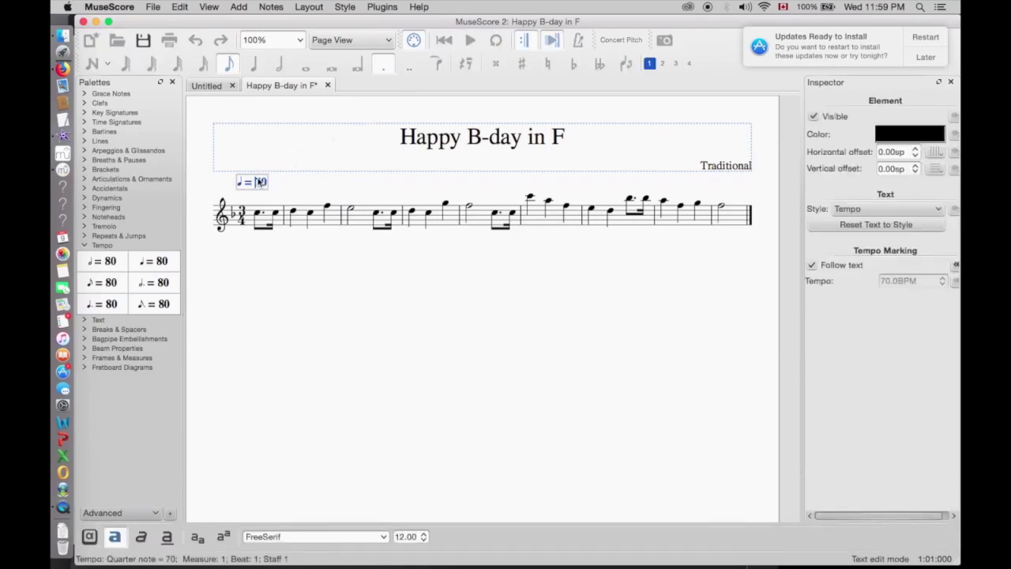
type("90")
left_click(294, 190)
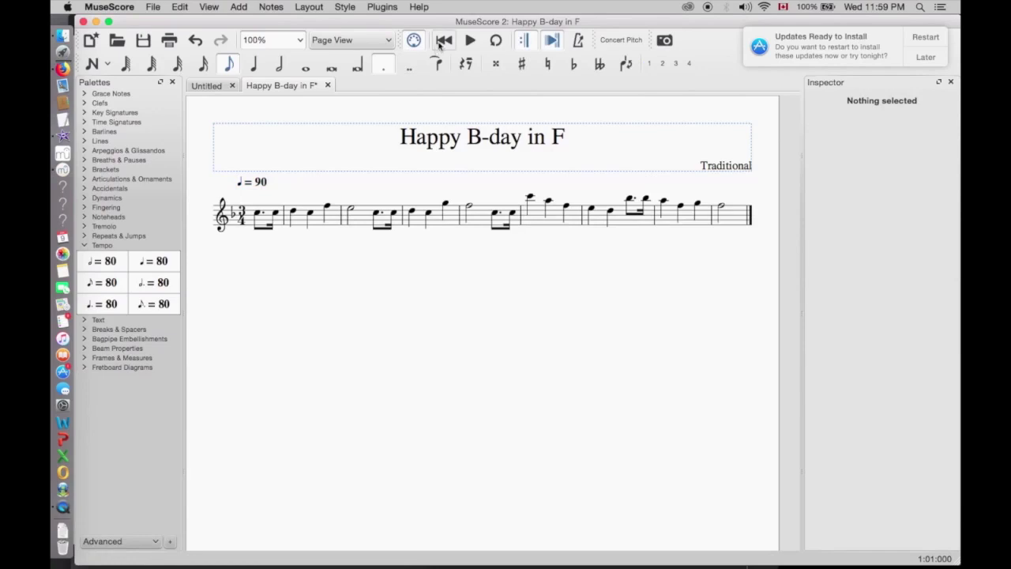
left_click(470, 40)
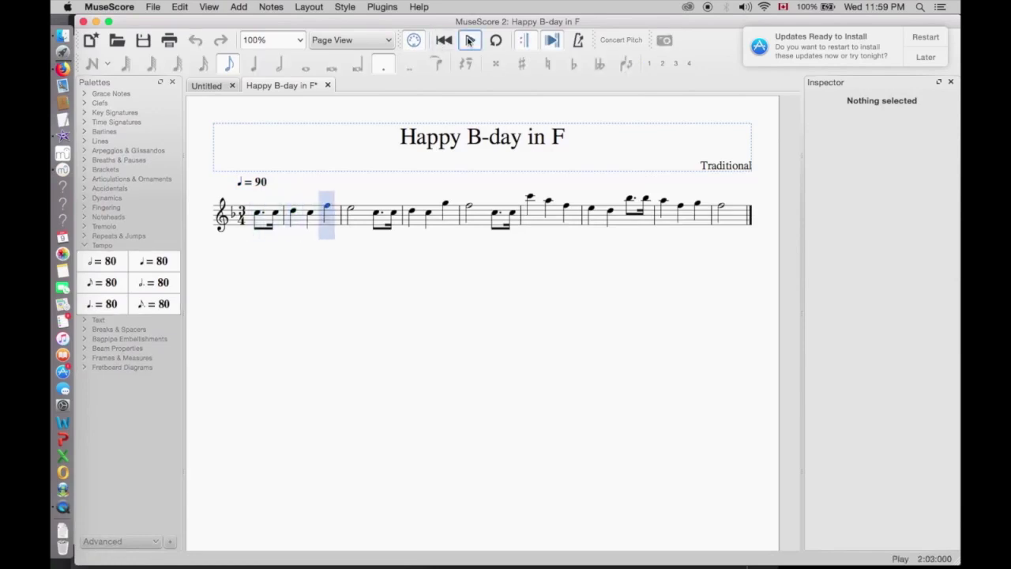
left_click(470, 40)
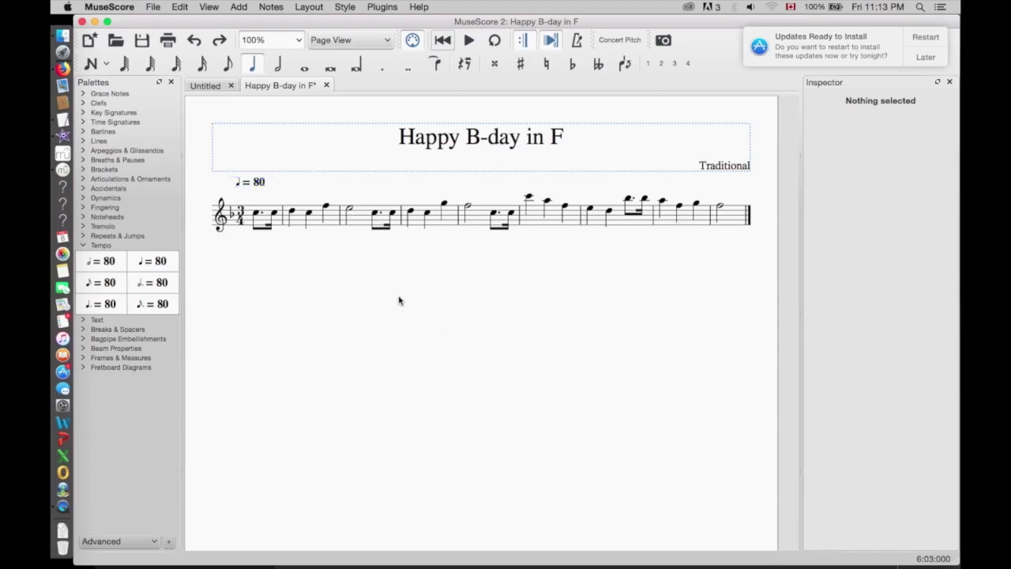
Step: Move the tempo marking up and slightly right, to offsets of about 1.30 sp horizontally and -2.74 sp vertically
left_click_drag(265, 181, 269, 170)
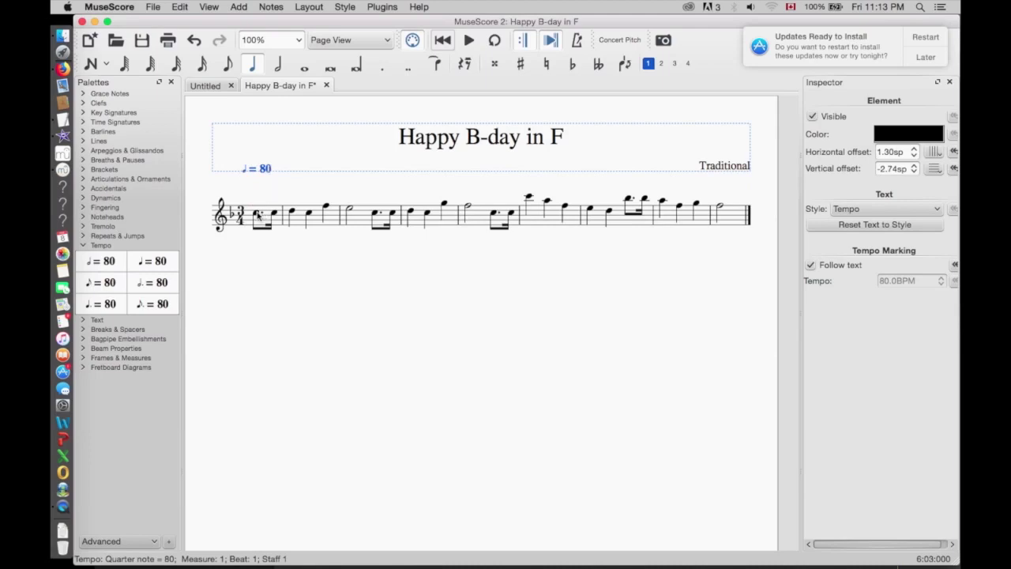
Step: Add the staff text "Slow and Moving" above the first note and set its text style to Tempo
left_click(257, 215)
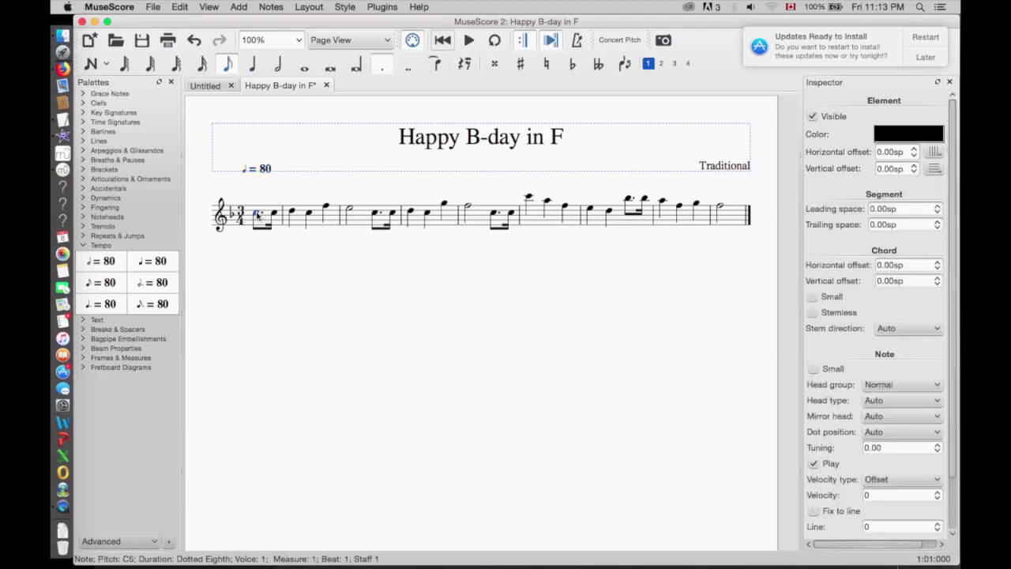
left_click(238, 7)
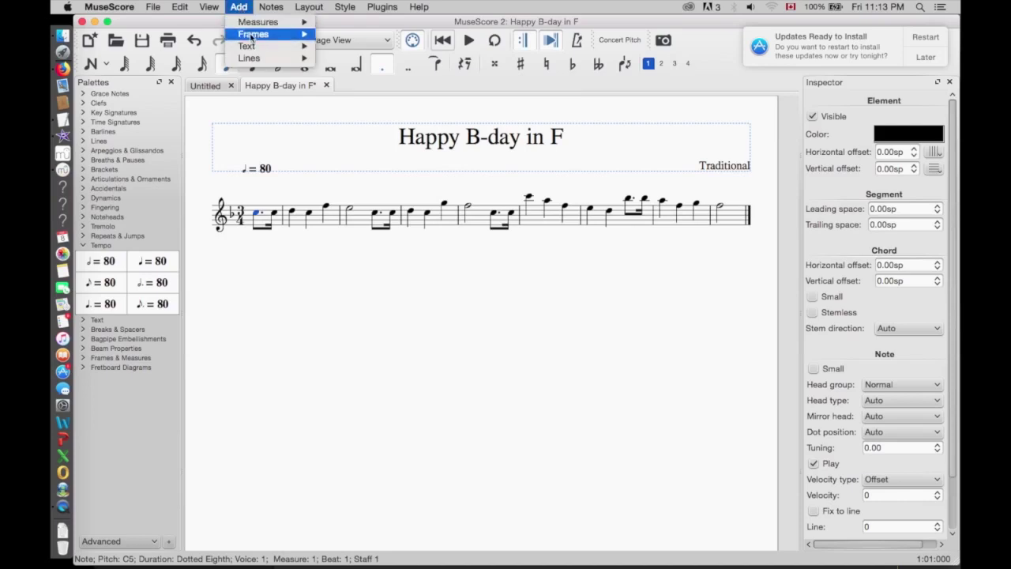
mouse_move(257, 43)
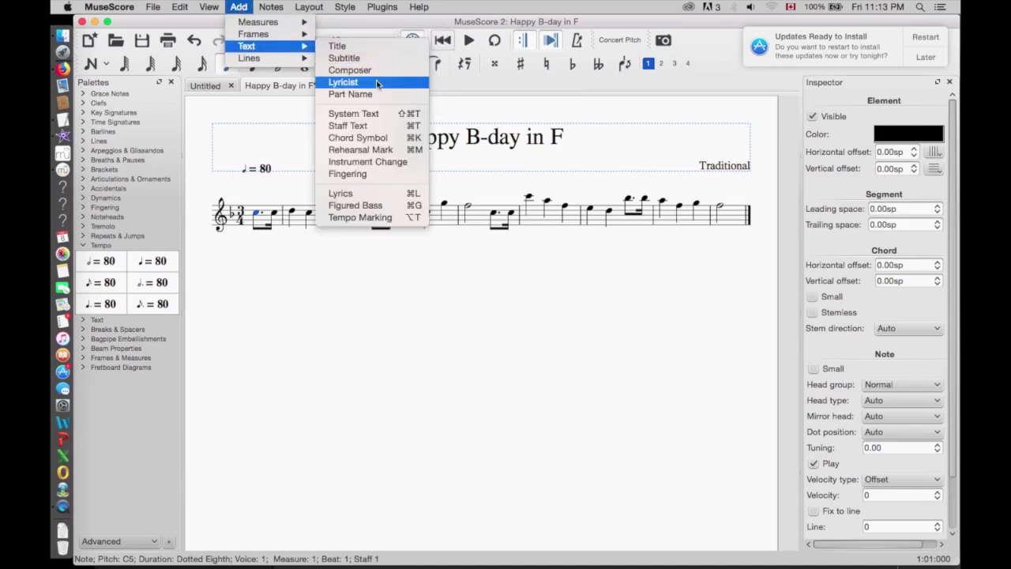
left_click(393, 126)
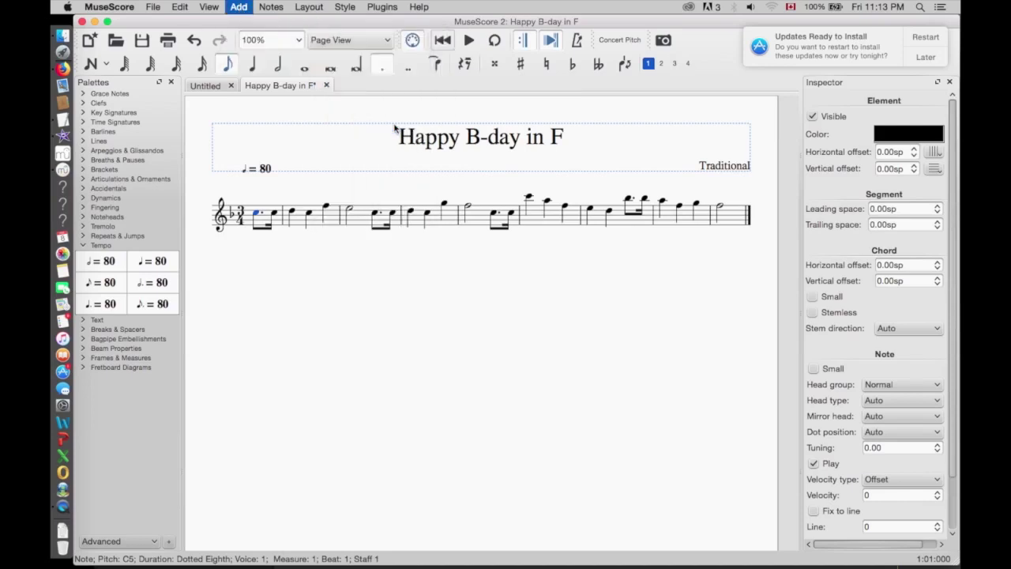
type("Sl")
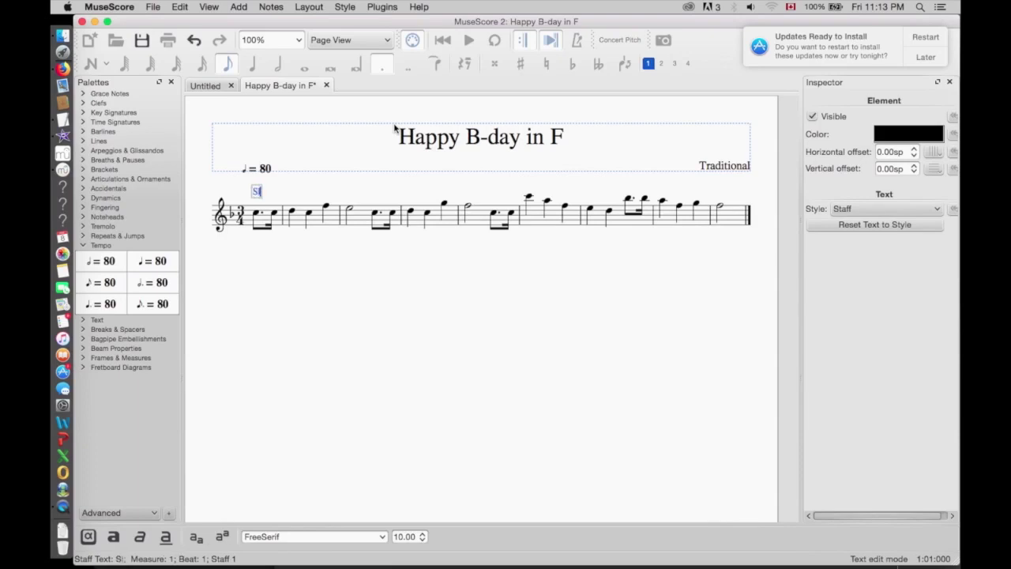
type("ow and Moving")
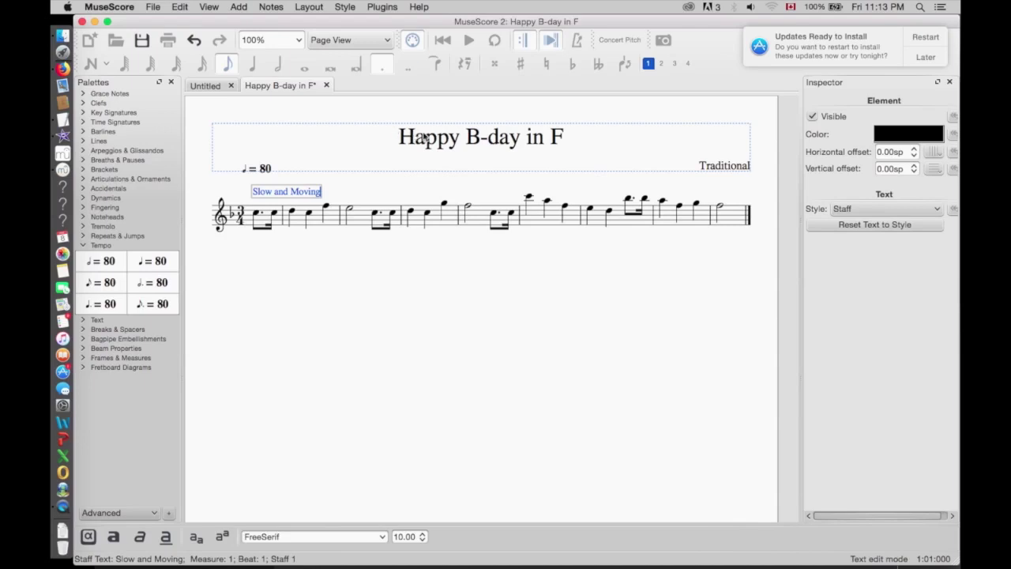
left_click(859, 210)
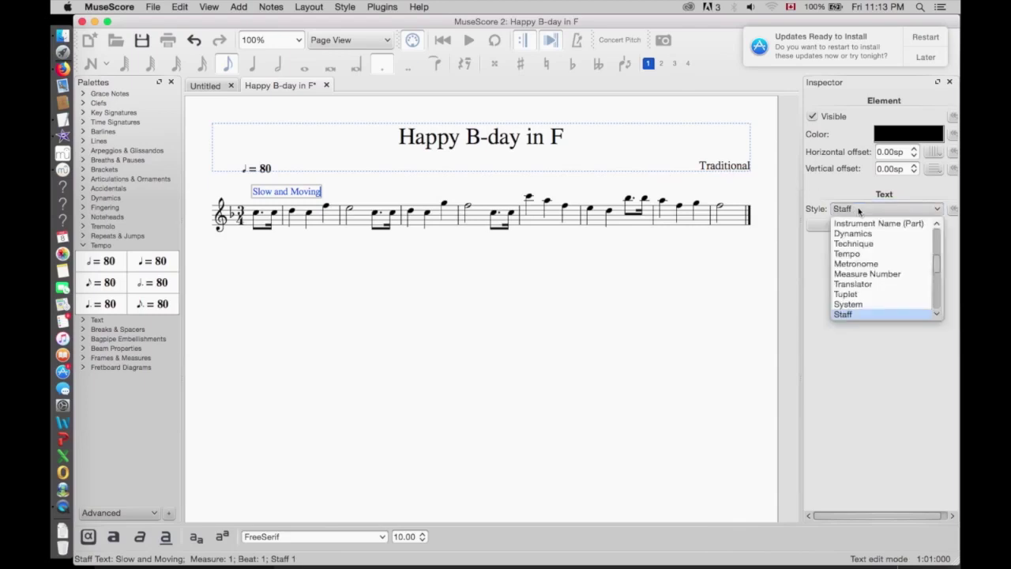
left_click(863, 253)
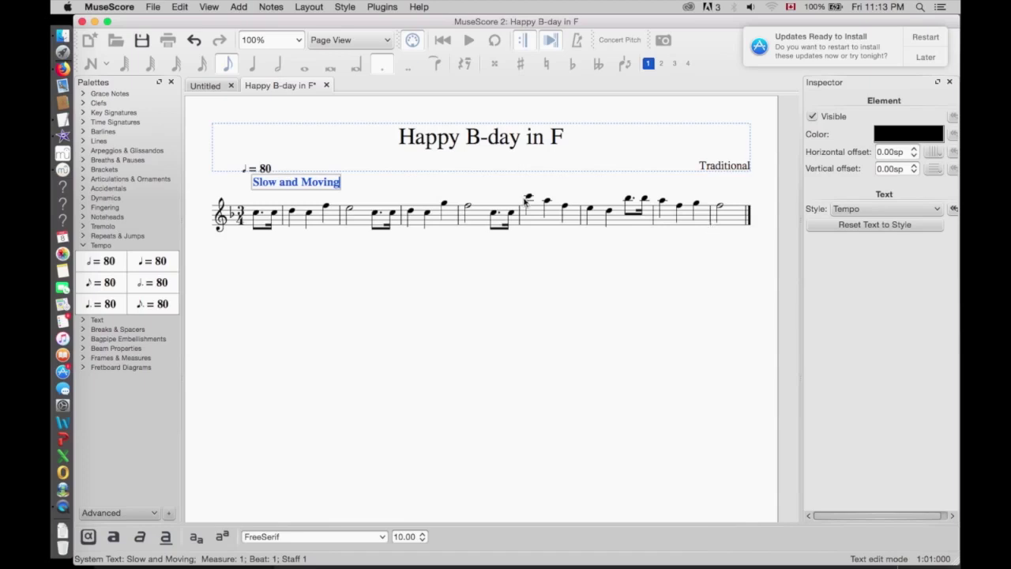
key("Escape")
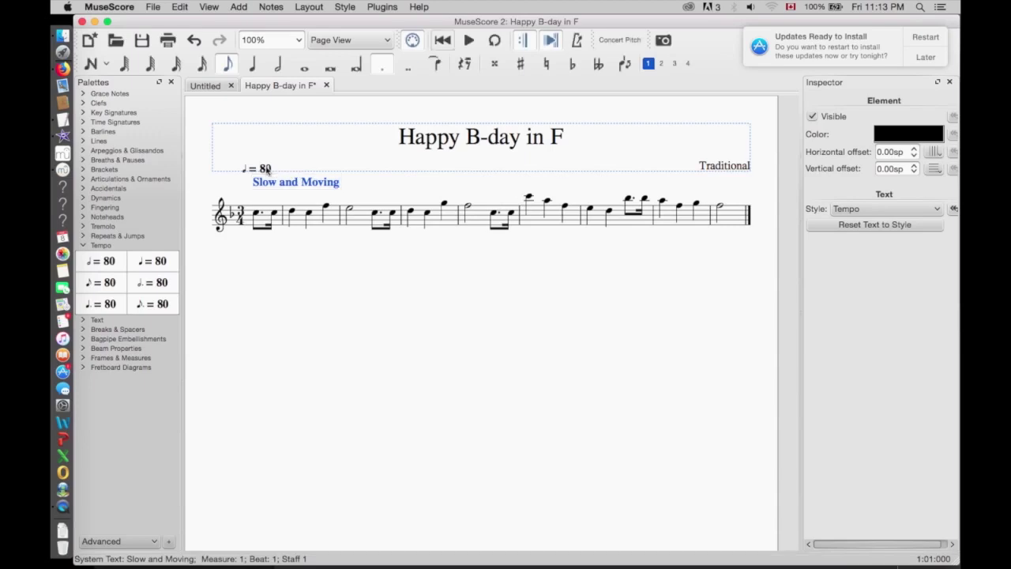
Step: Hide the quarter-note tempo marking above the first measure
left_click(268, 171)
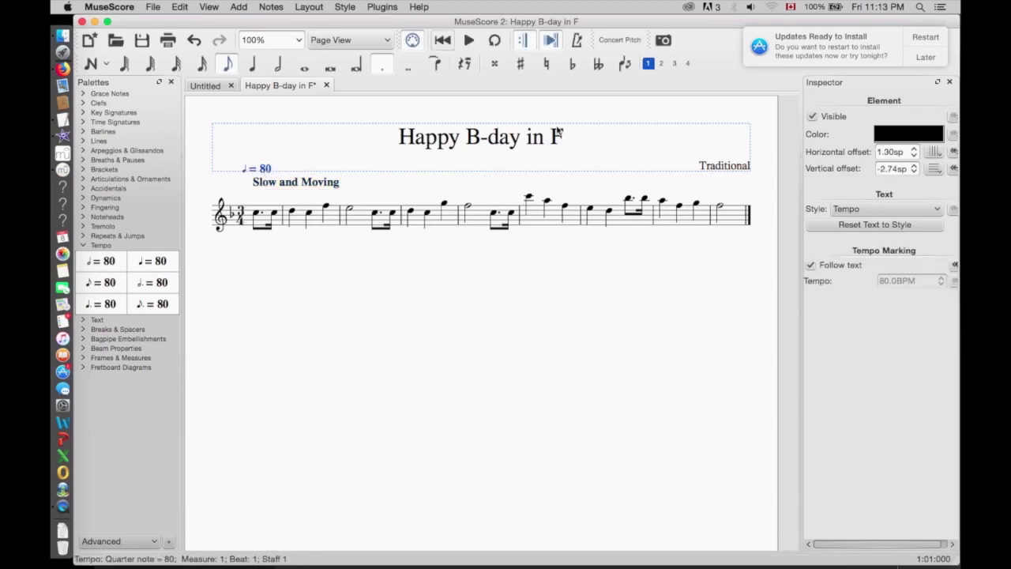
left_click(813, 118)
left_click(695, 259)
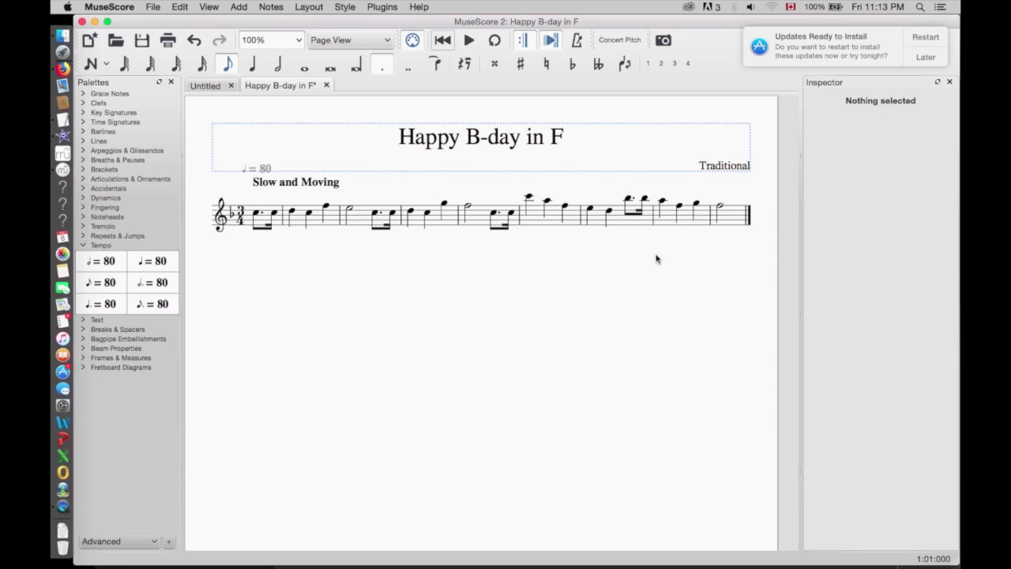
Step: Replace the contents of the hidden tempo marking with the text "Slow and Moving"
double_click(246, 171)
key("shift+Right")
key("shift+Right")
key("shift+Right")
key("shift+Right")
key("shift+Right")
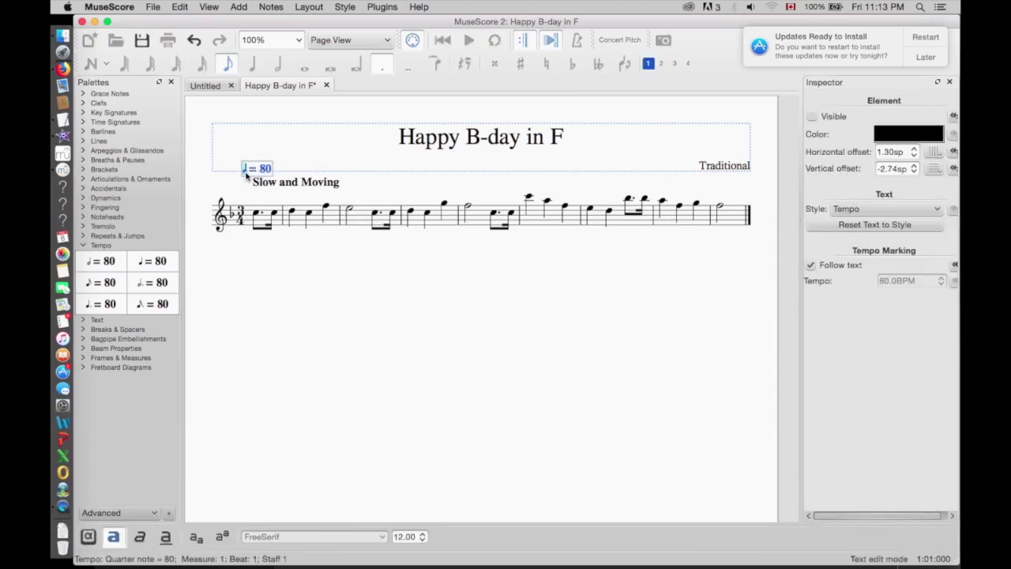
type("S")
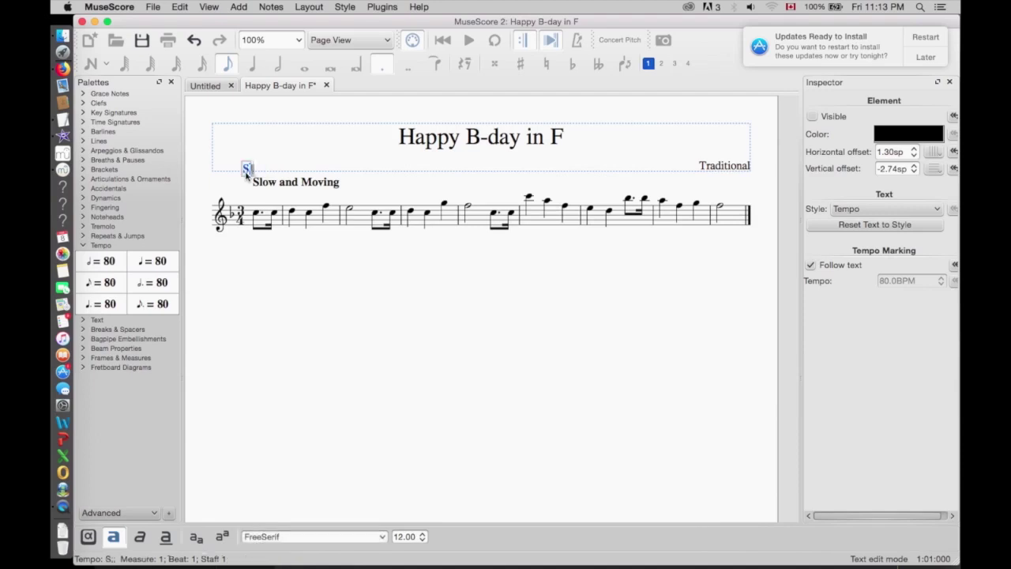
type("low and Moving")
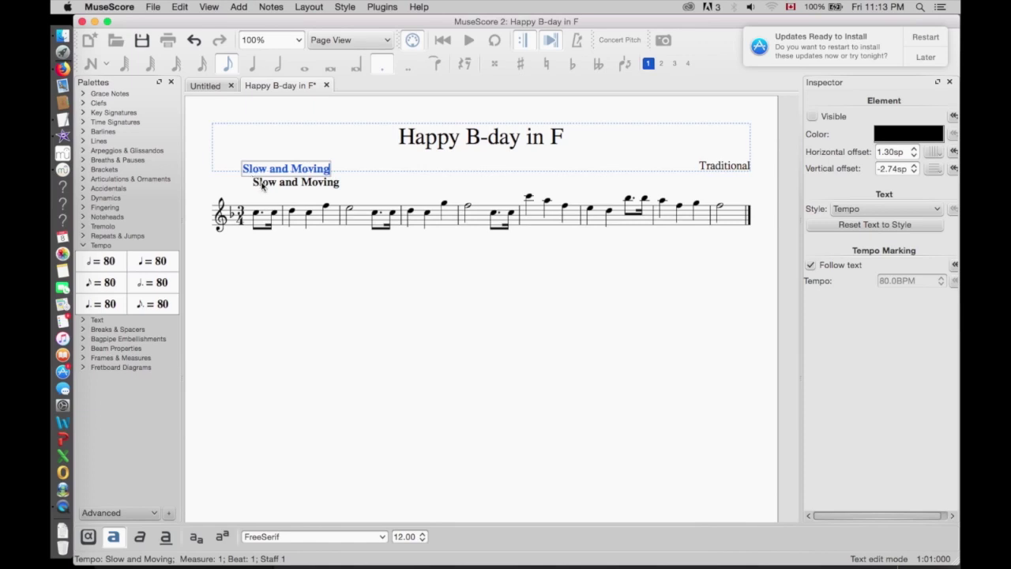
Step: Cut the duplicate "Slow and Moving" text nearest the staff
left_click(263, 185)
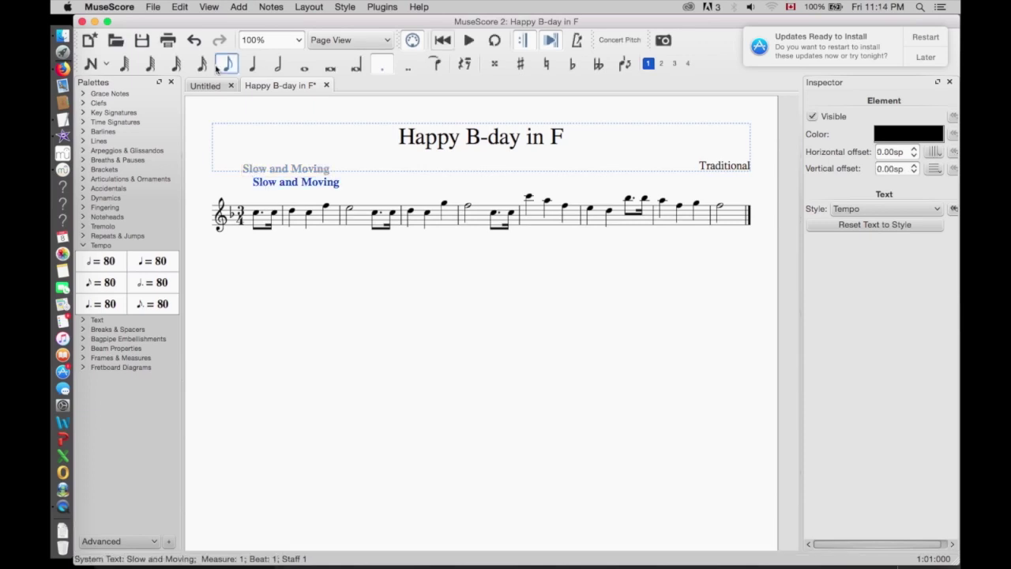
left_click(180, 8)
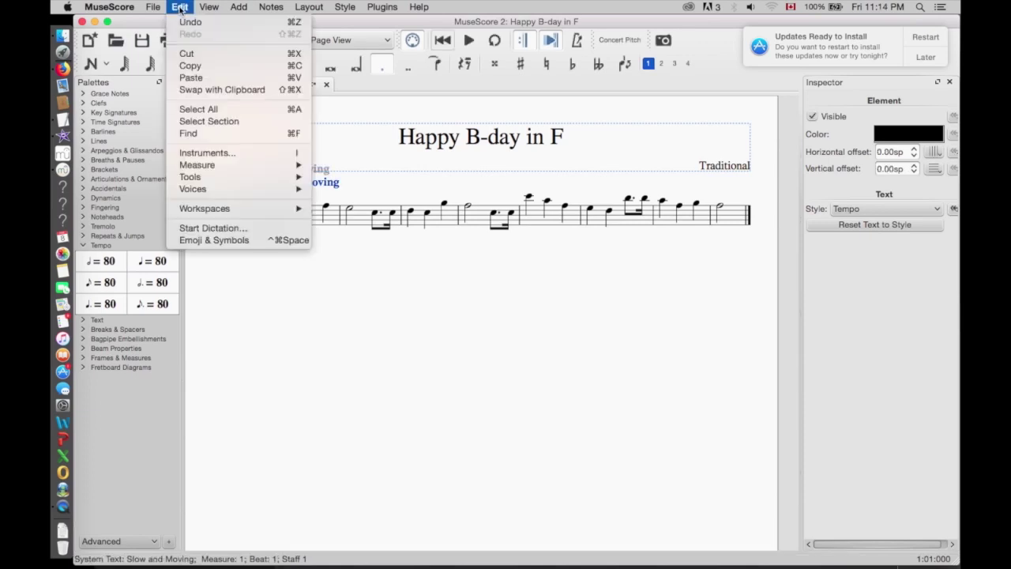
left_click(188, 53)
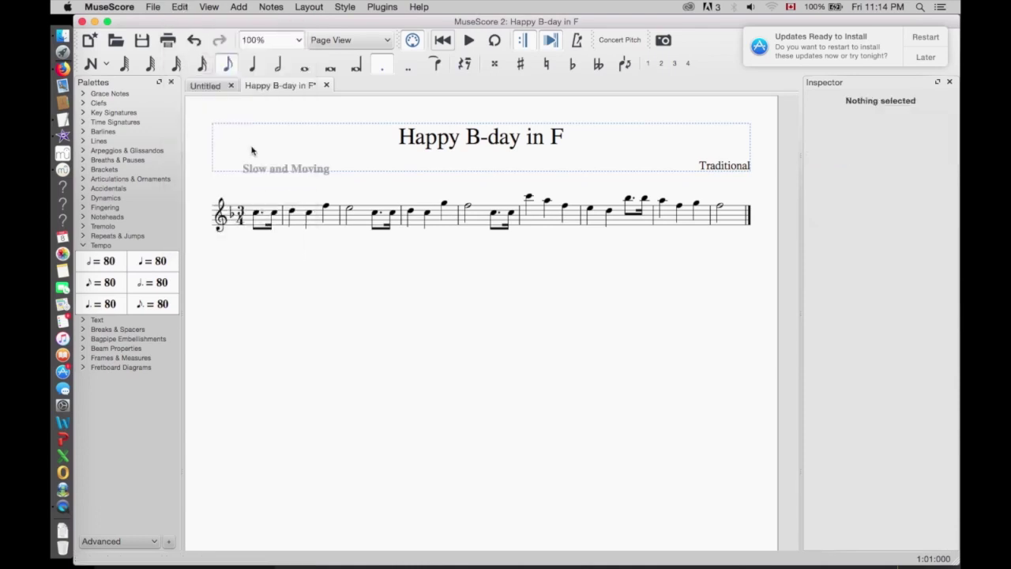
Step: Move the "Slow and Moving" tempo marking to offsets of about 3.00 sp horizontally and 1.30 sp vertically, and make it visible
left_click(261, 171)
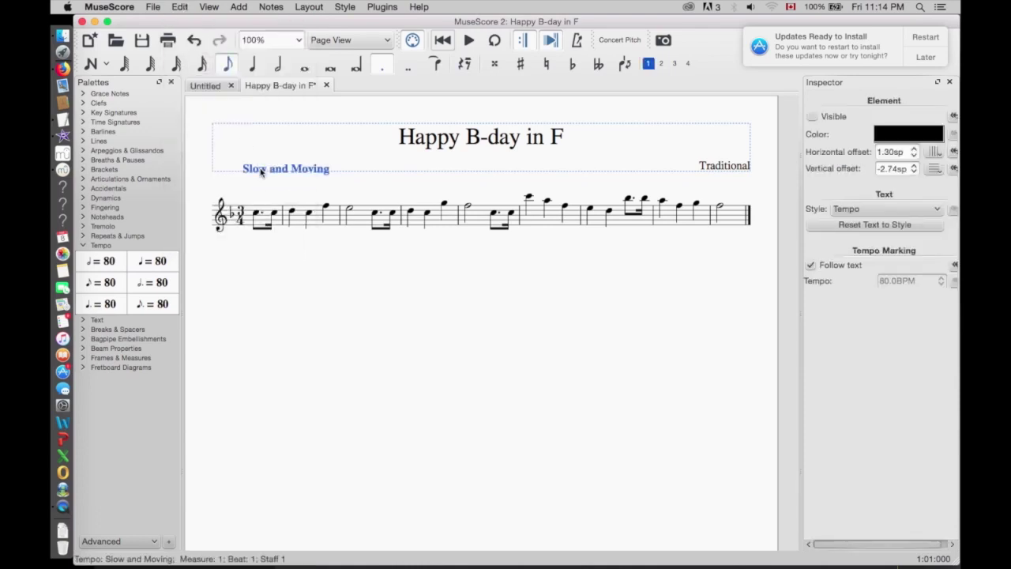
left_click_drag(262, 171, 269, 191)
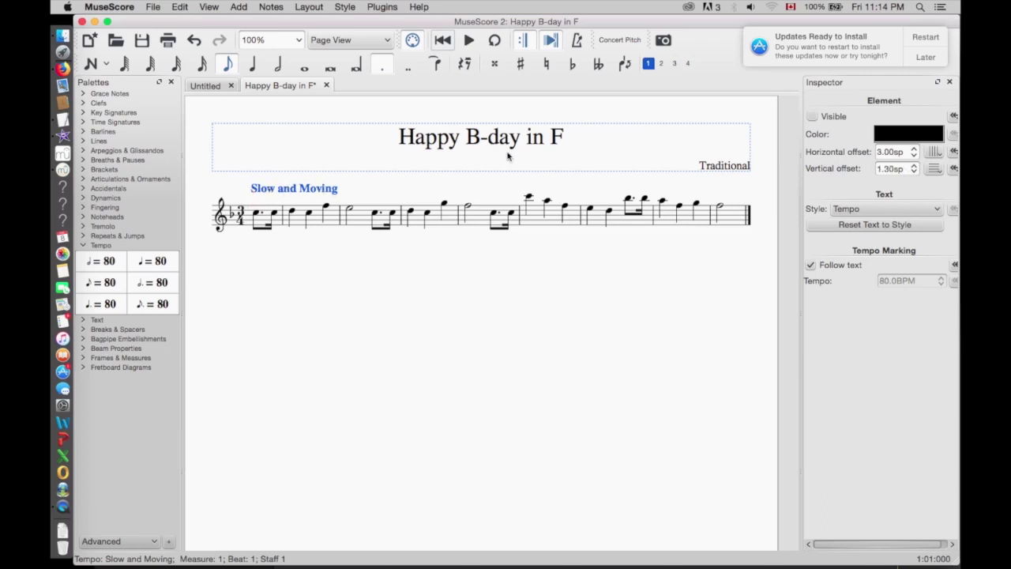
left_click(813, 117)
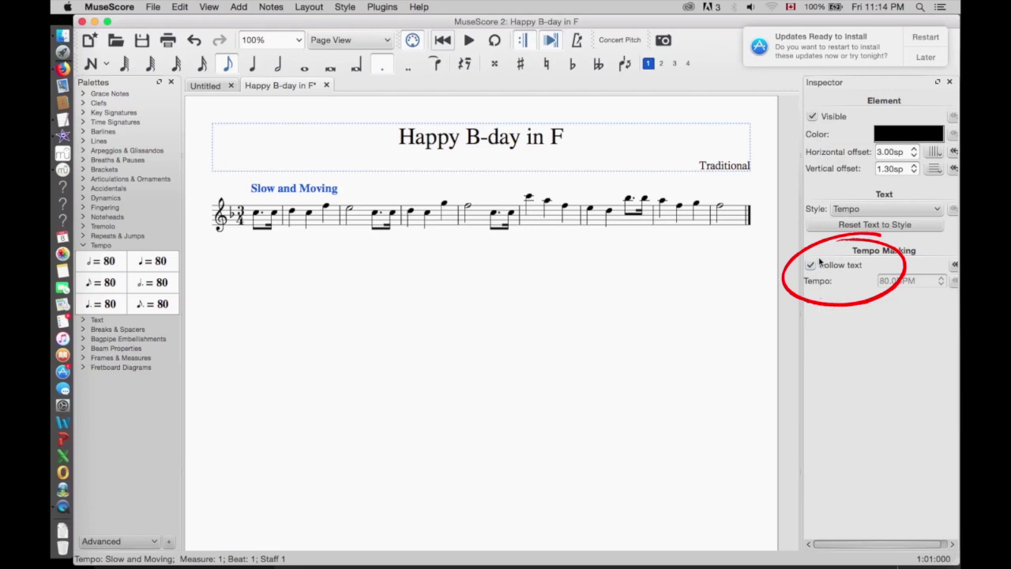
Step: Stop the "Slow and Moving" marking from following its text and set its tempo to 90 BPM
left_click(811, 266)
left_click(882, 278)
left_click(942, 278)
left_click(942, 277)
left_click(942, 277)
left_click(941, 277)
left_click(940, 277)
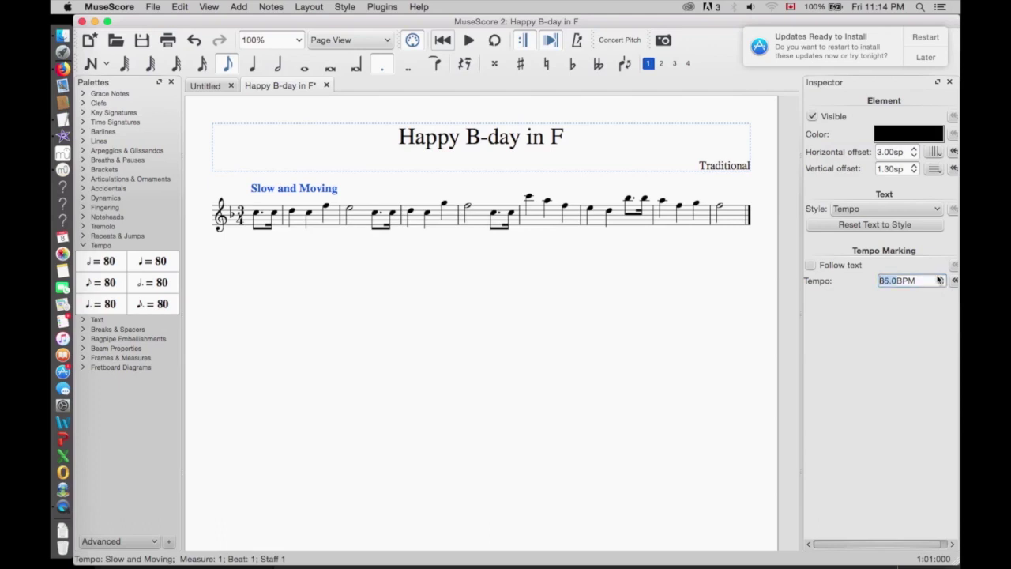
left_click(942, 277)
left_click(942, 278)
left_click(942, 277)
left_click(942, 277)
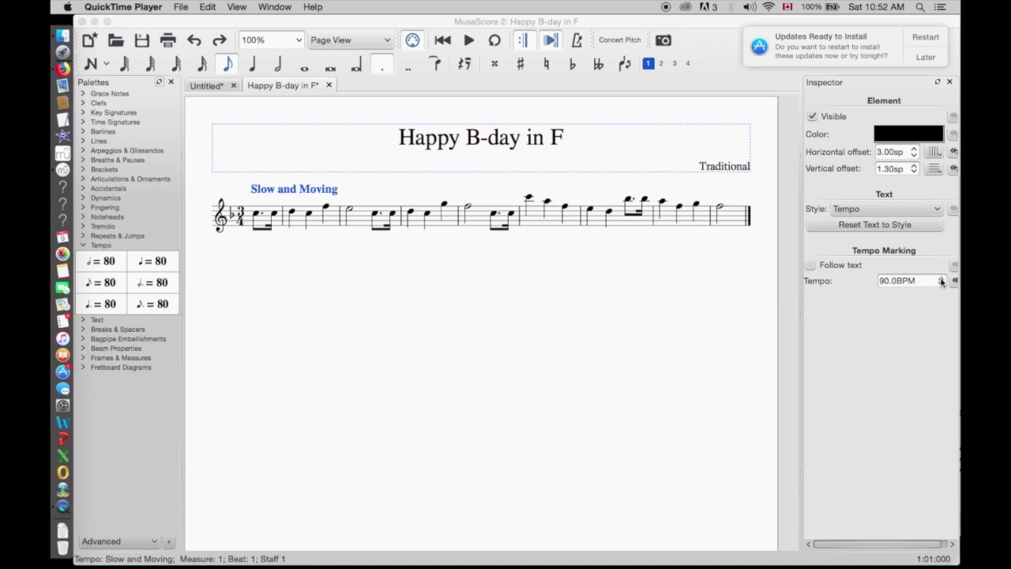
Step: Add a fermata from the articulations and ornaments to the second note of measure 7
left_click(152, 178)
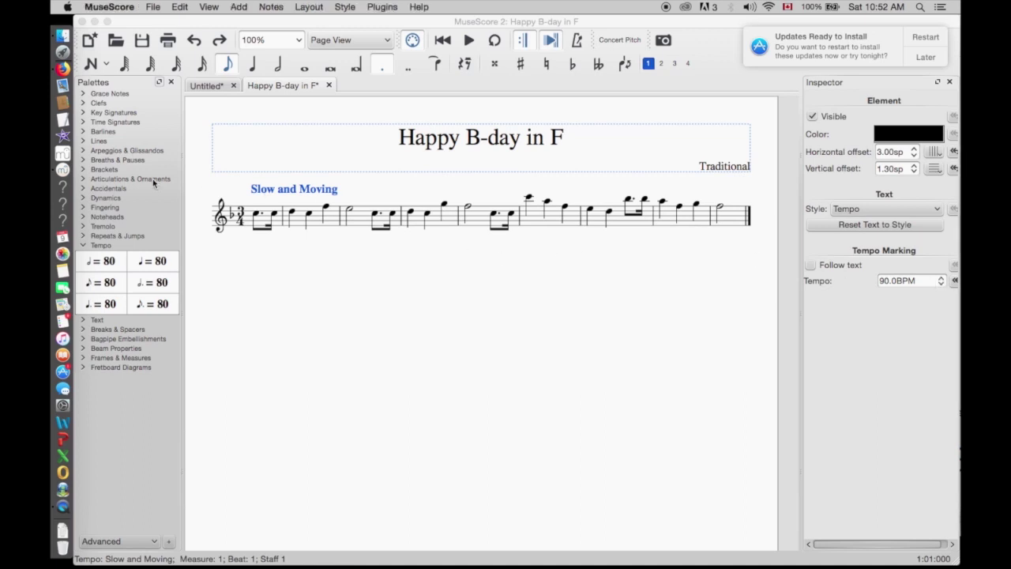
left_click_drag(89, 196, 610, 215)
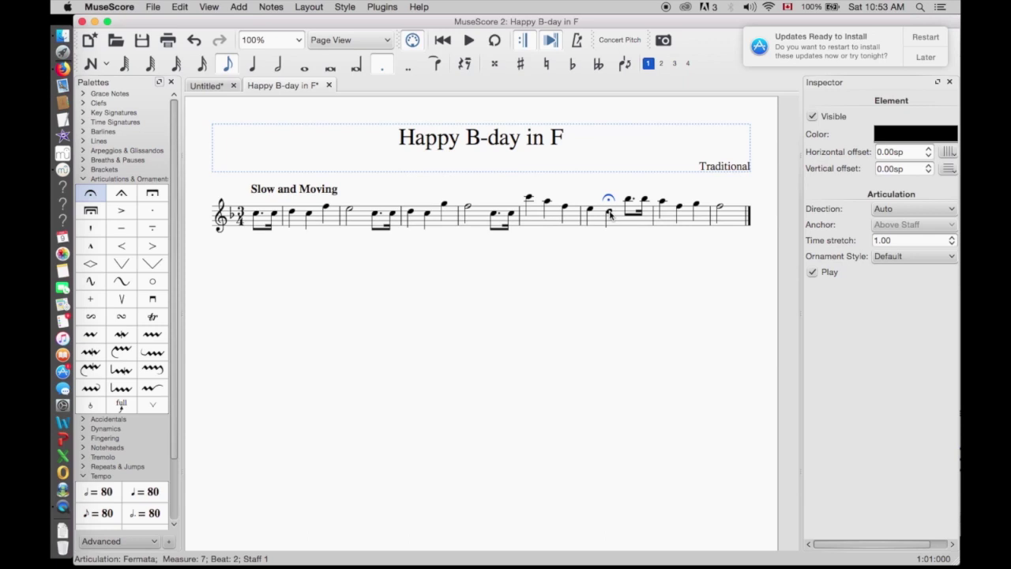
Step: Add a quarter-note tempo marking to the fermata note in measure 7 and set its value to 45
left_click_drag(145, 492, 610, 214)
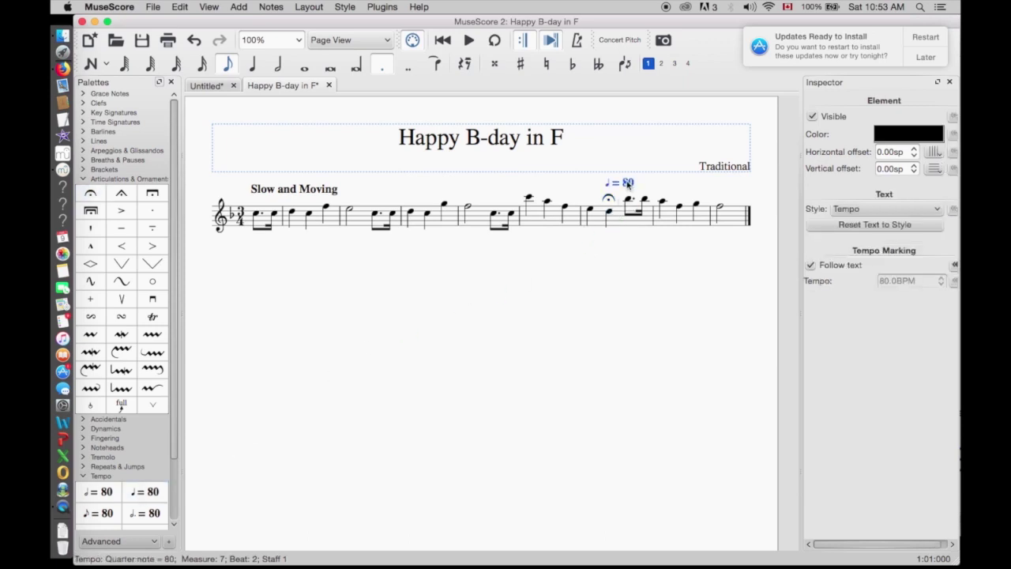
double_click(628, 183)
key("BackSpace")
key("BackSpace")
type("45")
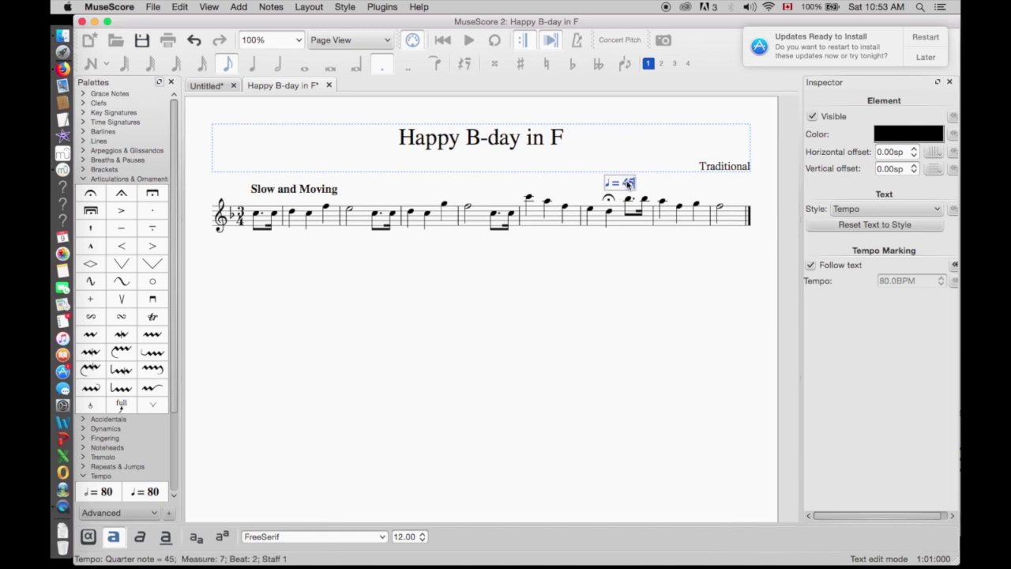
Step: Add a hidden quarter-note tempo marking of 90 at beat 3 of measure 7, just after the fermata
left_click_drag(149, 492, 647, 184)
key("BackSpace")
key("BackSpace")
type("90")
left_click(812, 117)
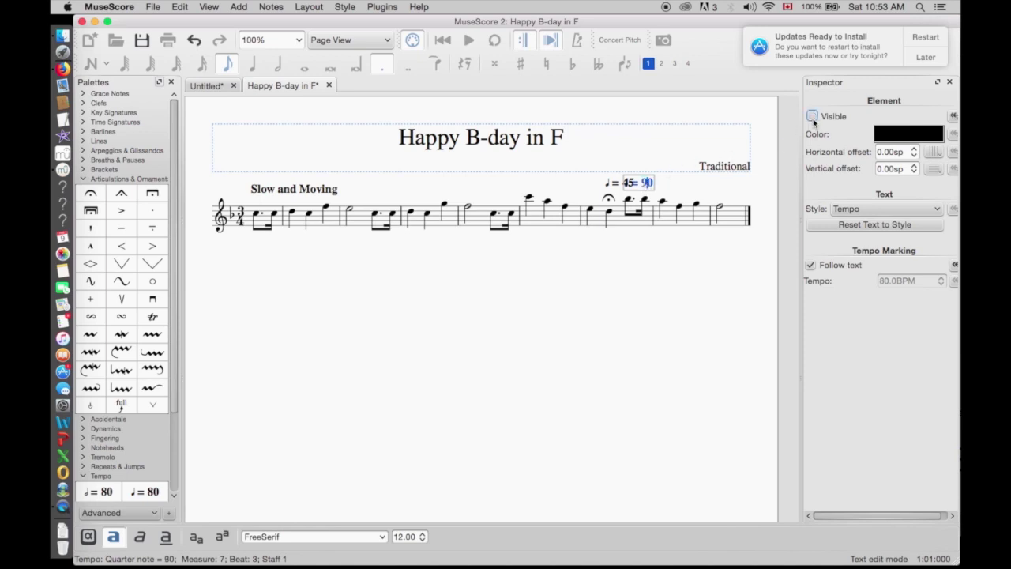
Step: Hide the tempo marking of 45 above the fermata note in measure 7
left_click(610, 184)
left_click(610, 185)
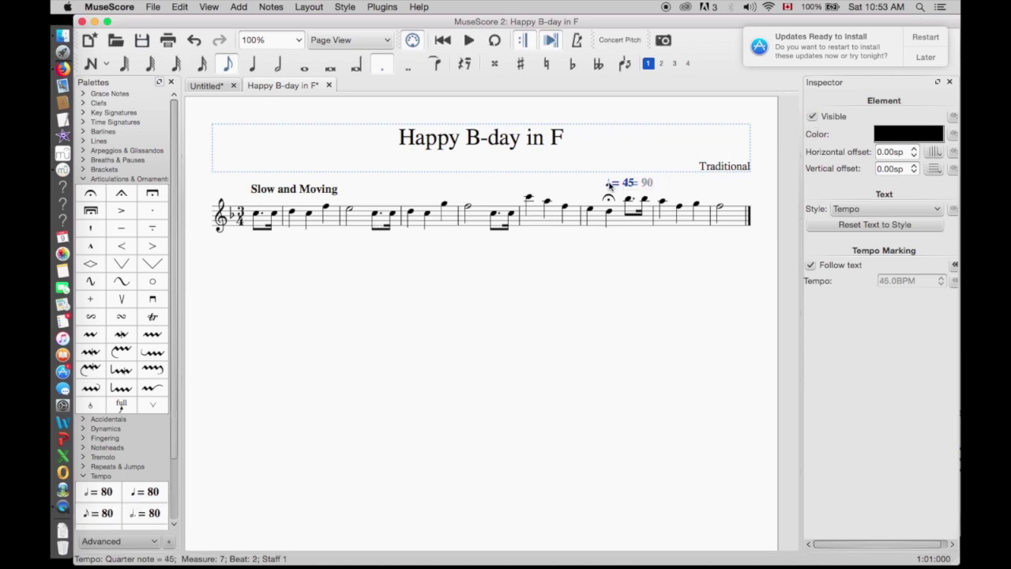
left_click(706, 260)
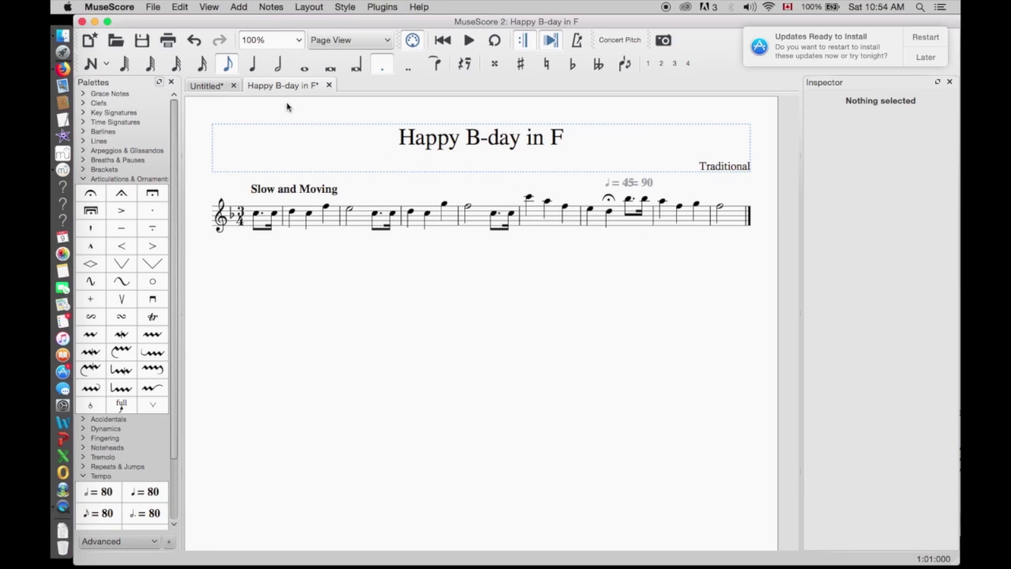
Step: Undo both tempo markings added in measure 7, keeping the fermata
left_click(193, 43)
left_click(194, 42)
left_click(193, 40)
left_click(193, 41)
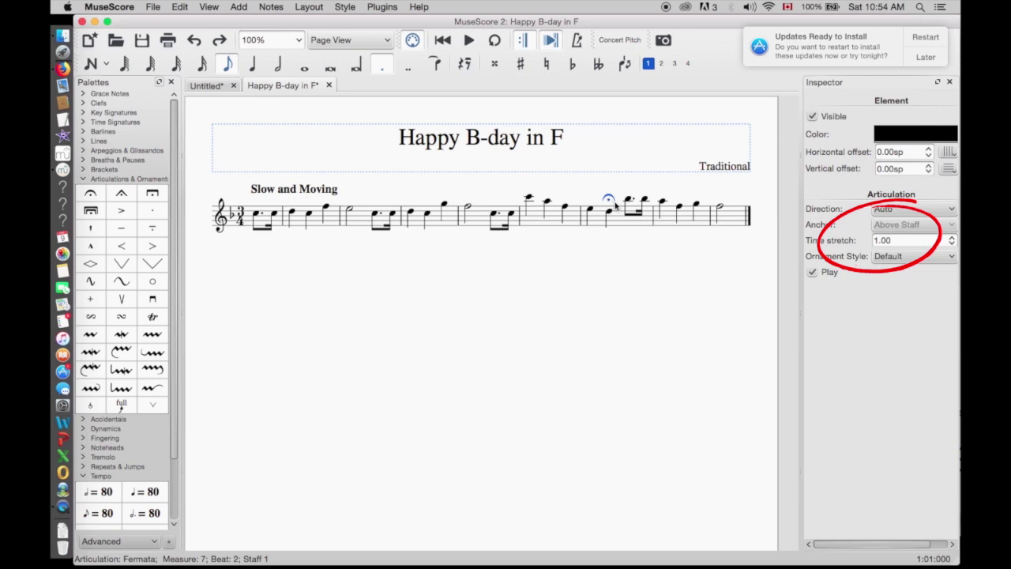
Step: Set the fermata's time stretch to 2.00 and play the score from the first note of measure 7
left_click(953, 238)
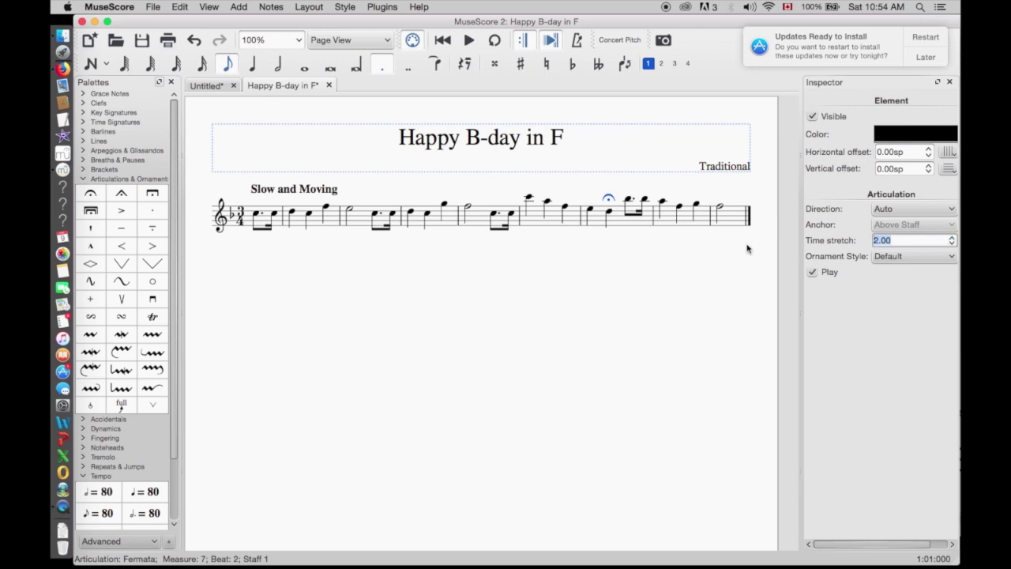
left_click(591, 210)
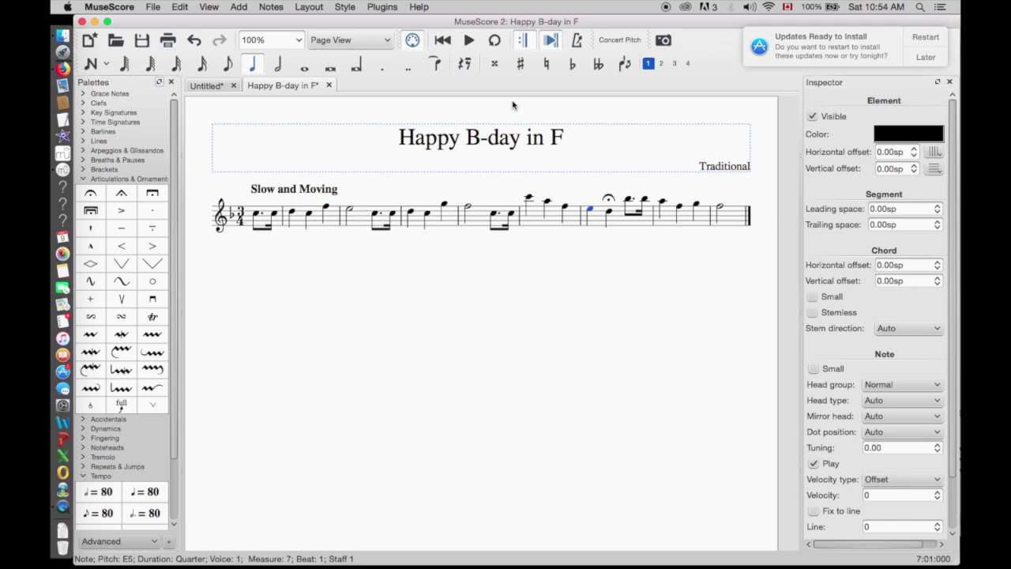
left_click(469, 41)
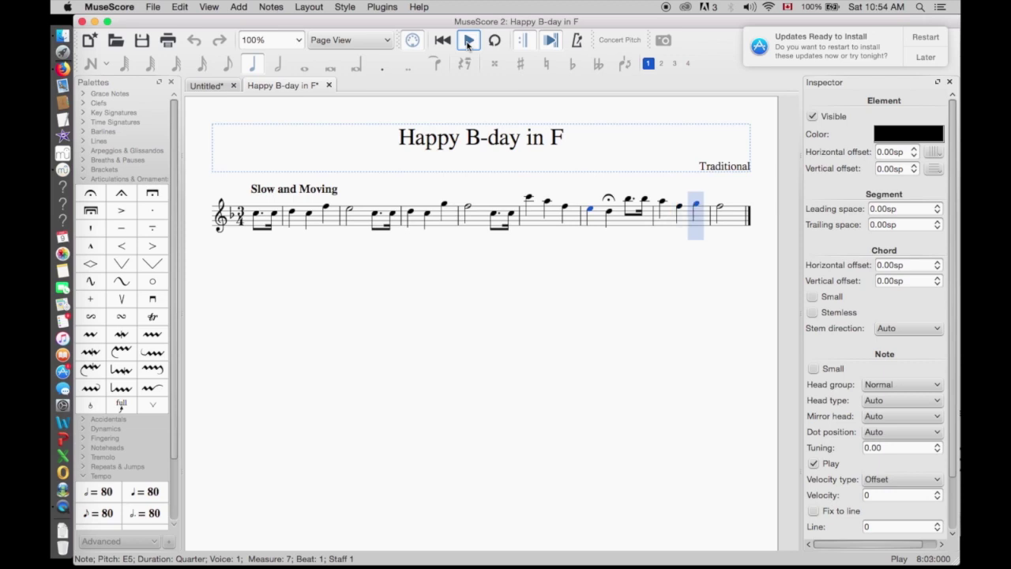
left_click(468, 41)
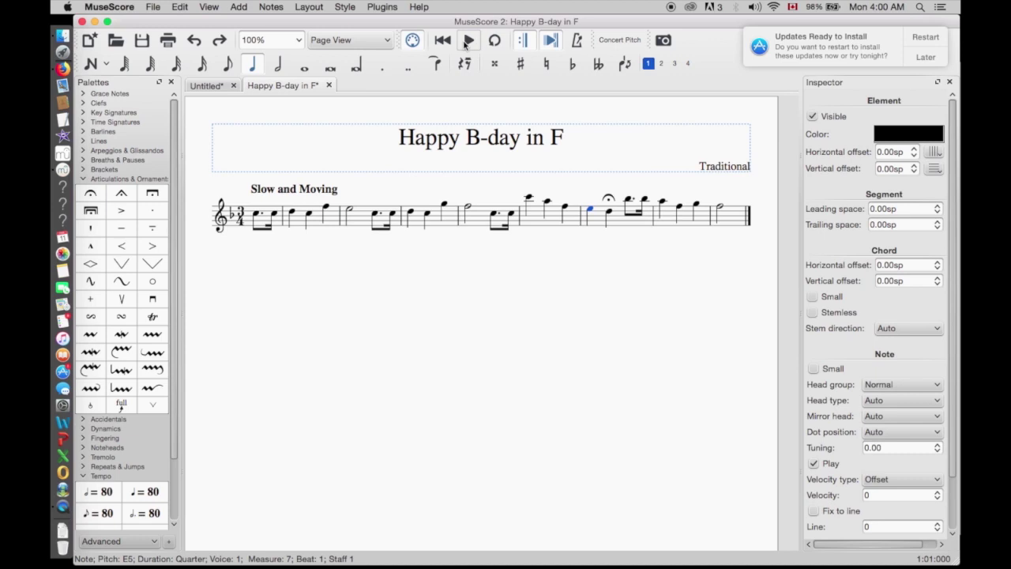
Step: Add the staff text "rit." in italics above beat 3 of measure 6
left_click(564, 207)
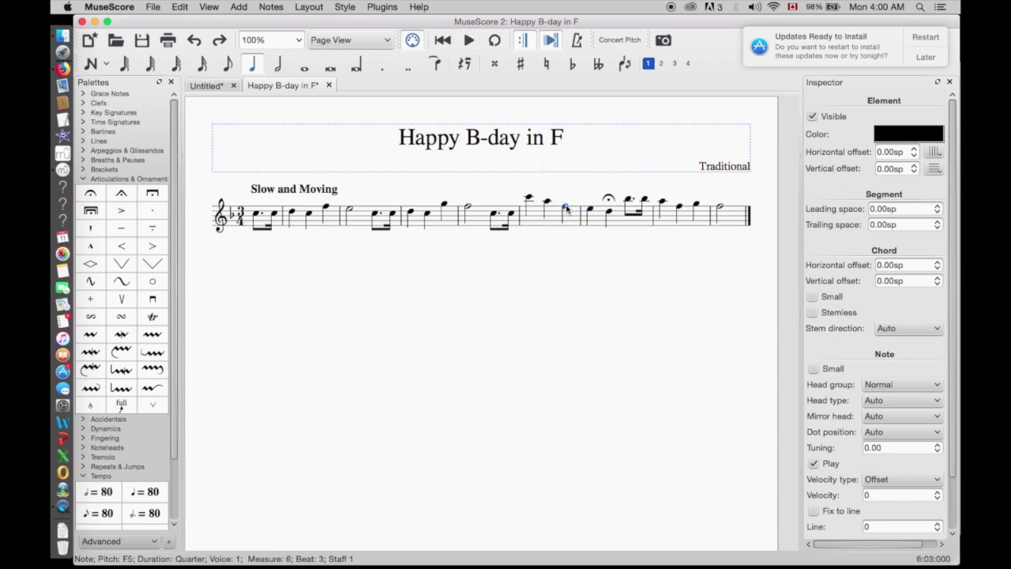
left_click(239, 6)
mouse_move(253, 46)
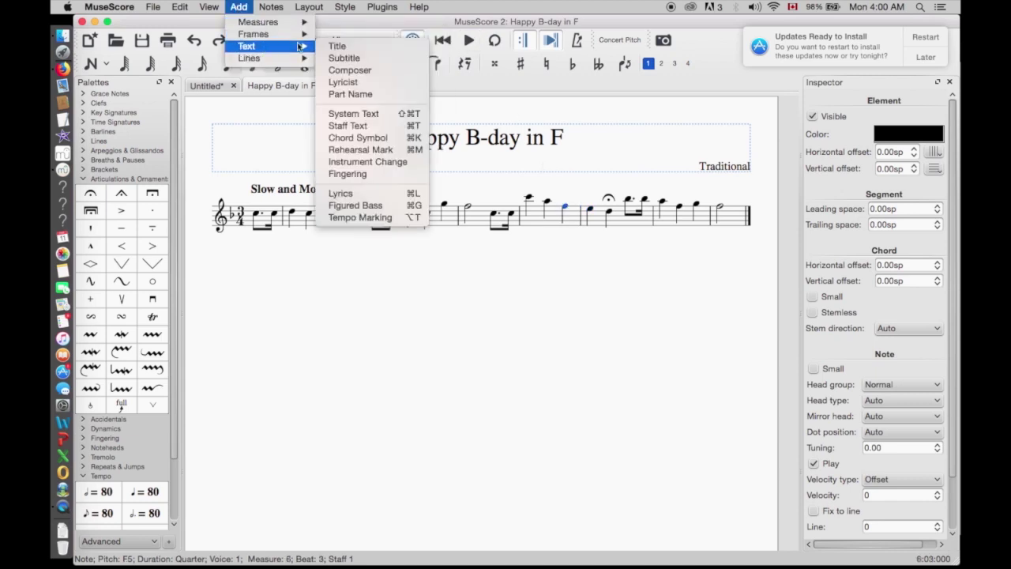
left_click(384, 126)
type("rit.")
key("shift+Left")
key("shift+Left")
key("shift+Left")
key("shift+Left")
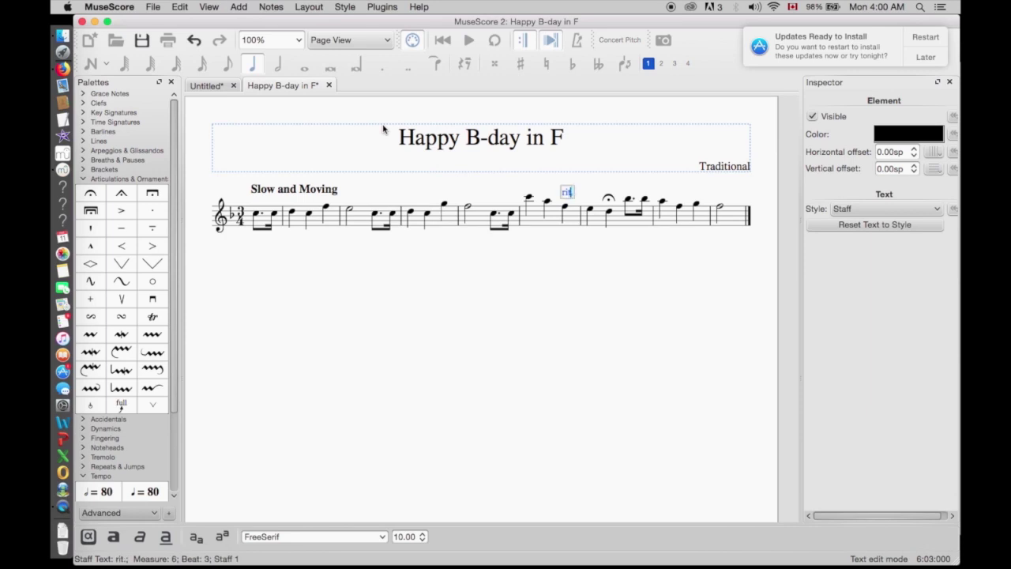
left_click(140, 537)
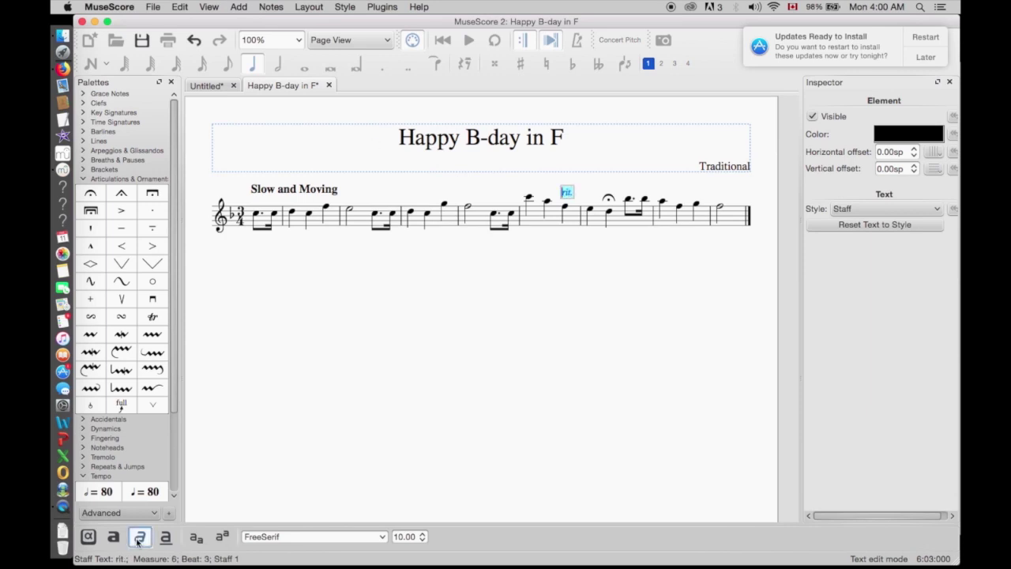
left_click(524, 305)
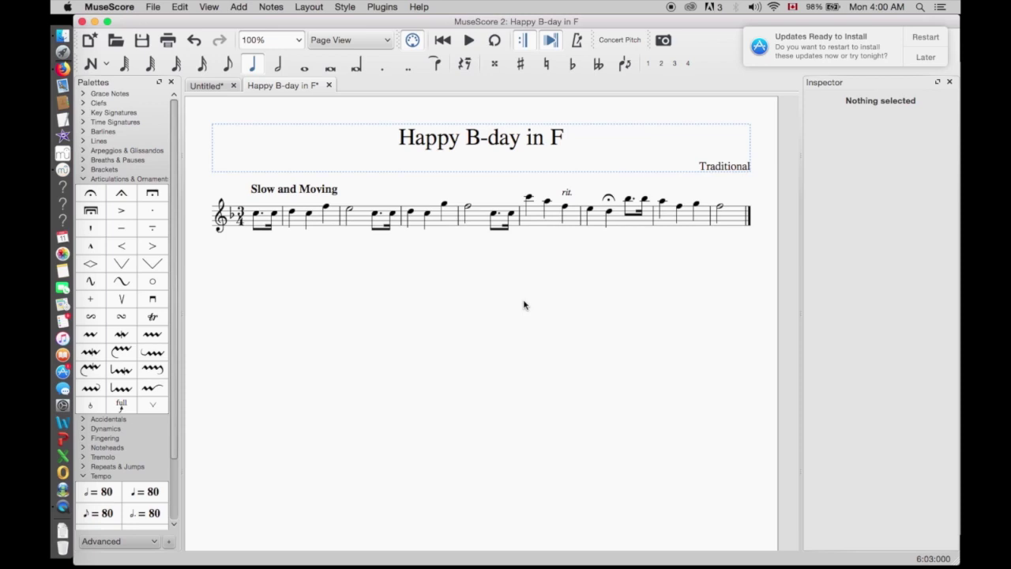
Step: Cut the "rit." staff text from measure 6
left_click(567, 193)
left_click(179, 7)
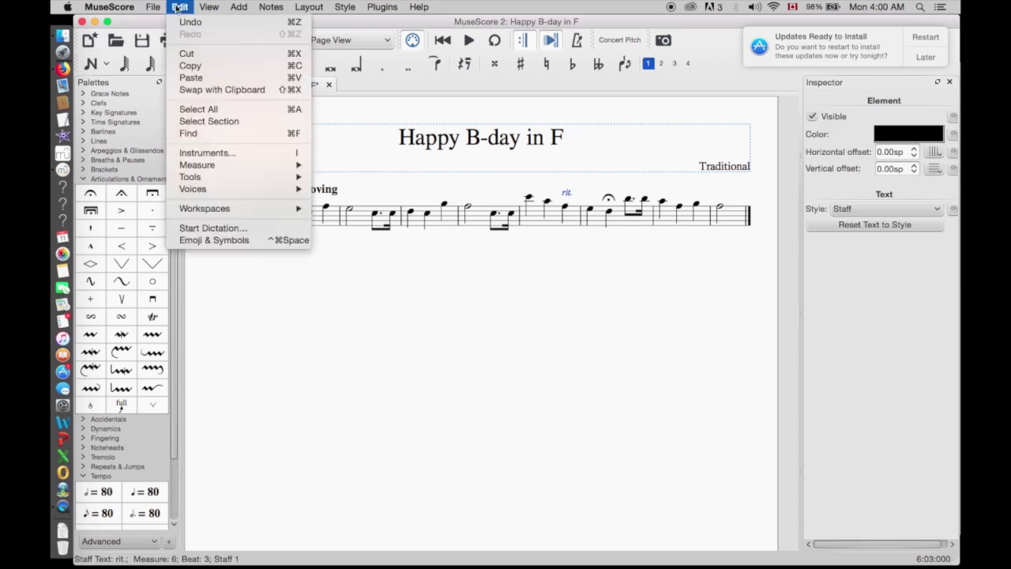
left_click(186, 53)
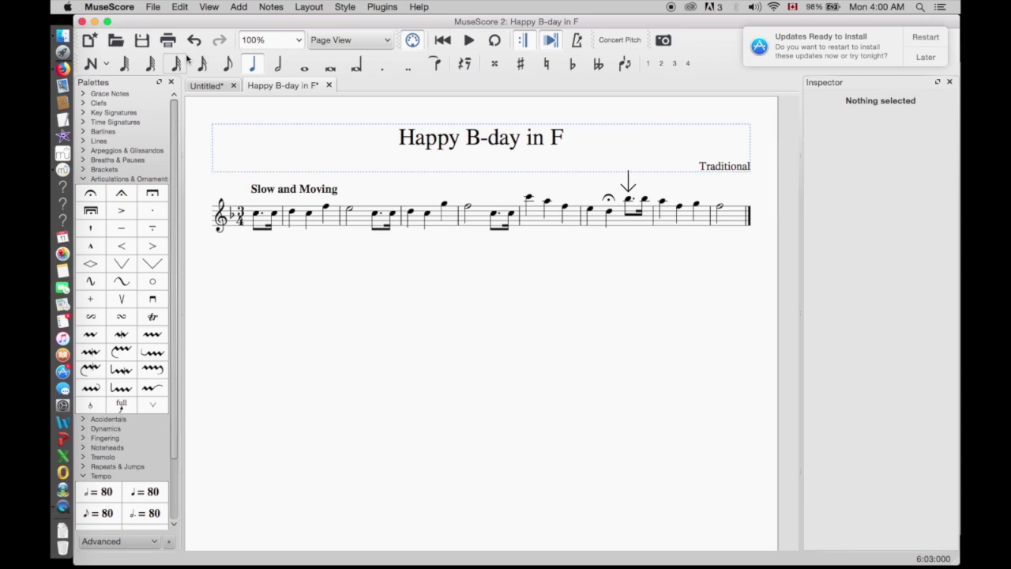
Step: Copy the "Slow and Moving" tempo marking to beat 3 of measure 6 and beat 3 of measure 7
left_click(255, 188)
left_click(180, 7)
left_click(196, 66)
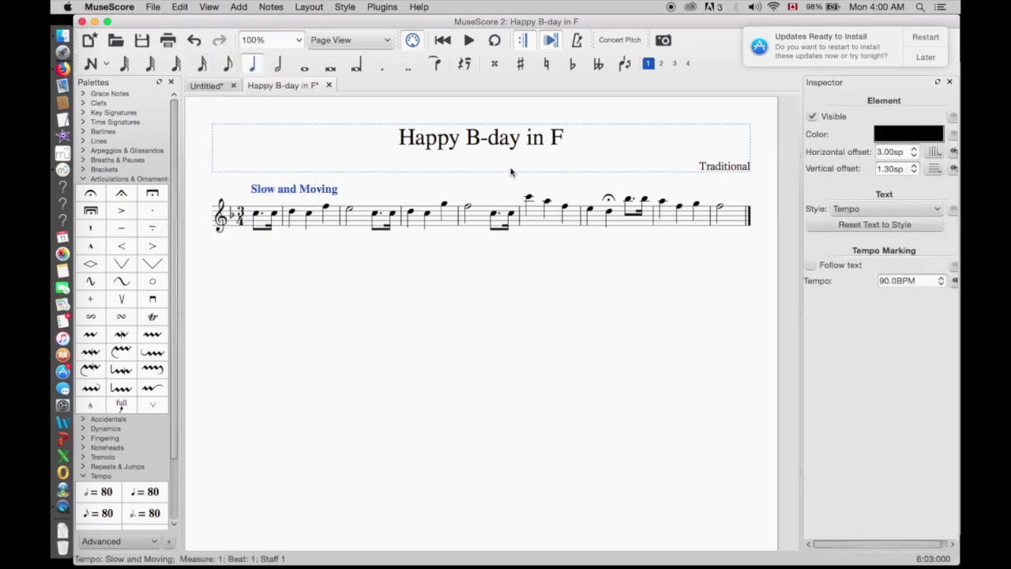
left_click(566, 207)
left_click(181, 6)
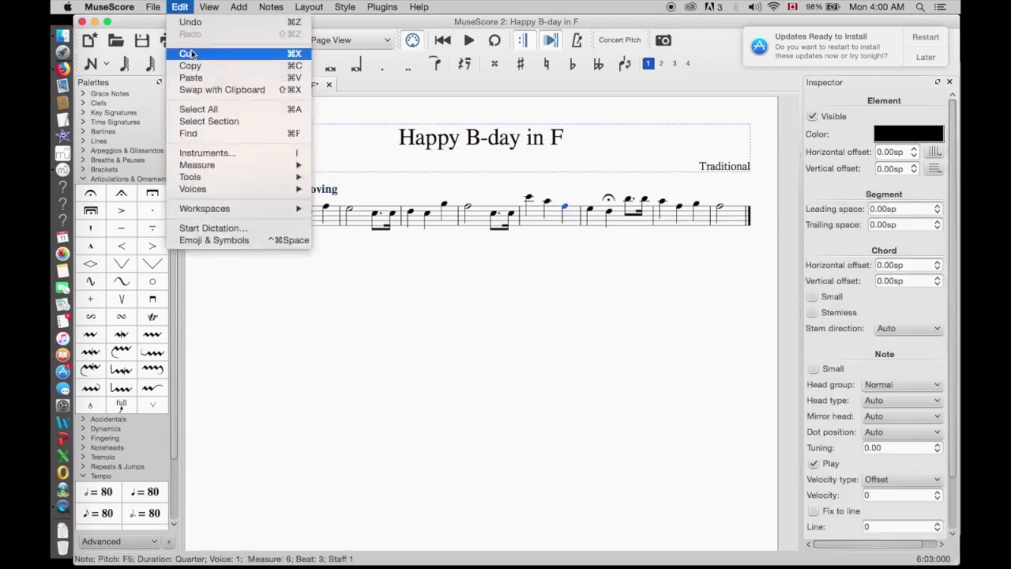
left_click(191, 77)
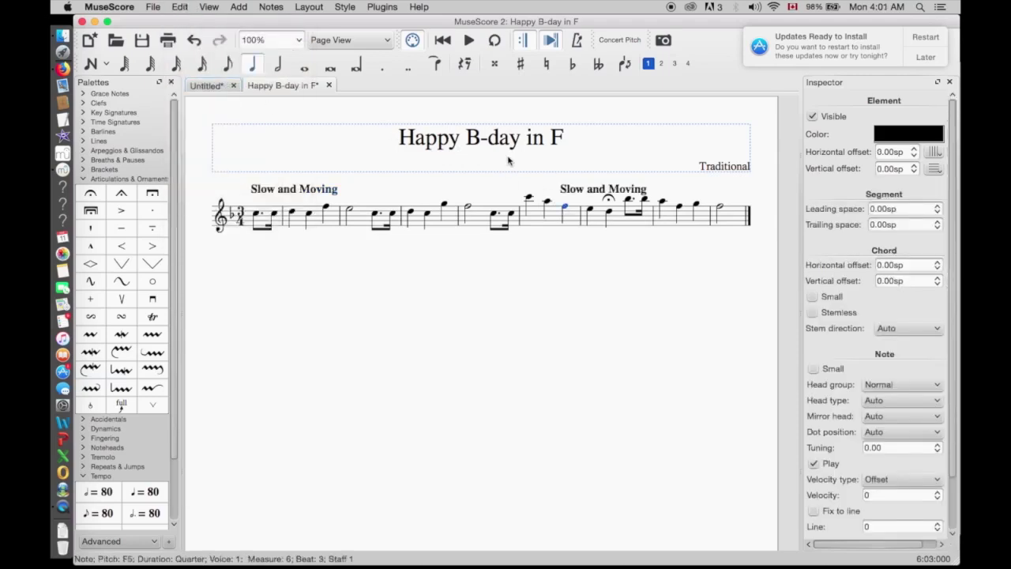
left_click(628, 200)
left_click(180, 6)
left_click(194, 79)
Step: Set the tempo marking in measure 6 to 80 BPM and replace its text with "rit."
left_click(569, 191)
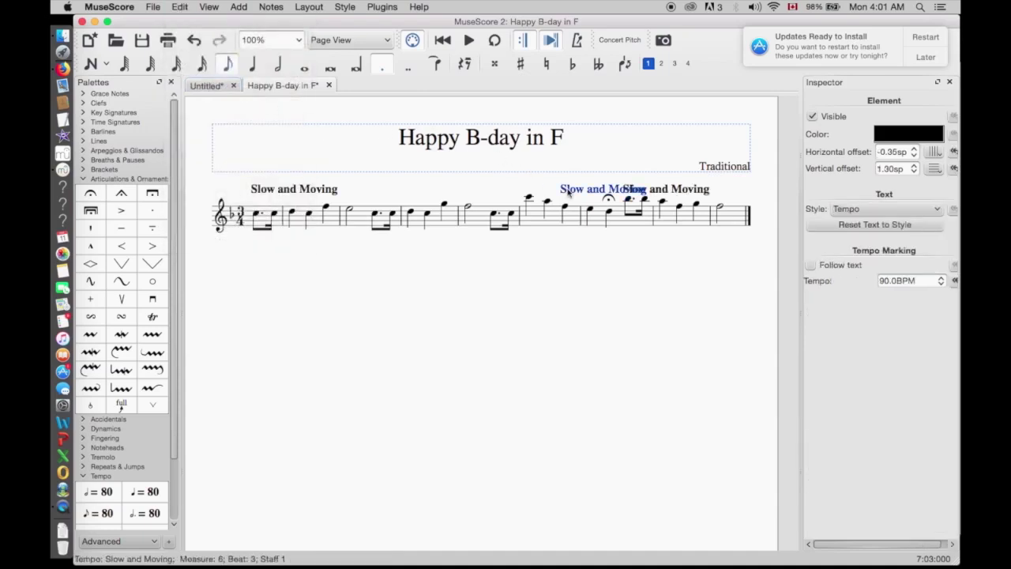
left_click(942, 285)
double_click(566, 192)
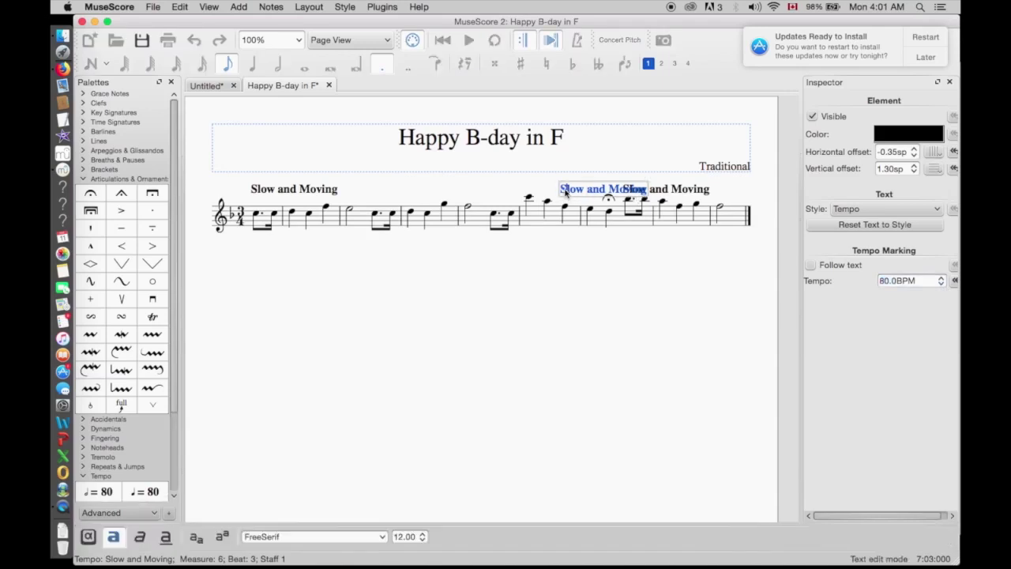
key("shift+Right")
key("shift+Right")
key("shift+Right")
key("shift+Right")
key("shift+Right")
key("shift+Right")
key("shift+Right")
key("shift+Right")
key("shift+Right")
key("shift+Right")
key("shift+Right")
key("shift+Right")
key("shift+Right")
key("shift+Right")
key("shift+Right")
key("super+5")
type("rit.")
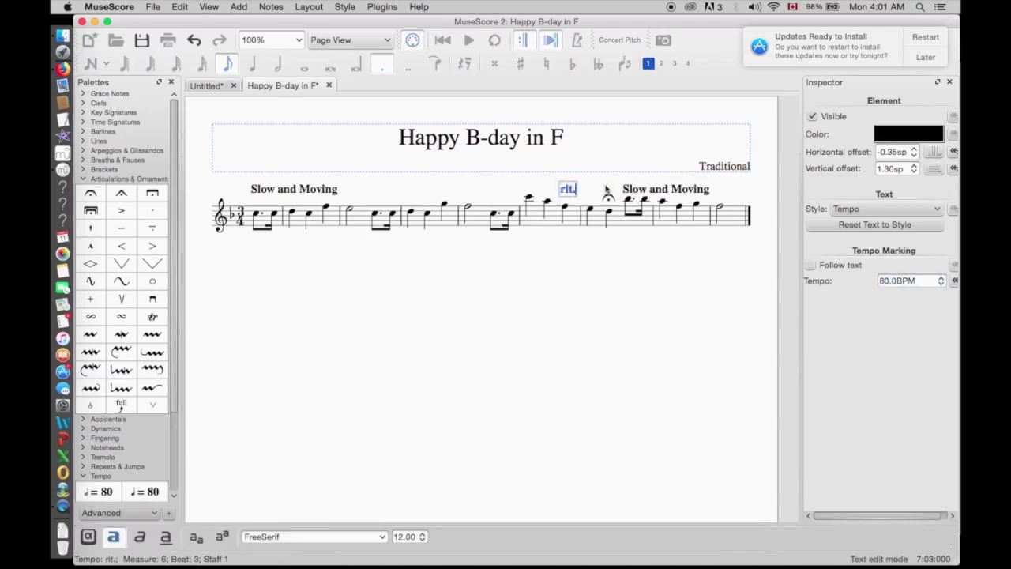
Step: Change the "rit." marking to the Staff text style and italicize it
left_click(898, 210)
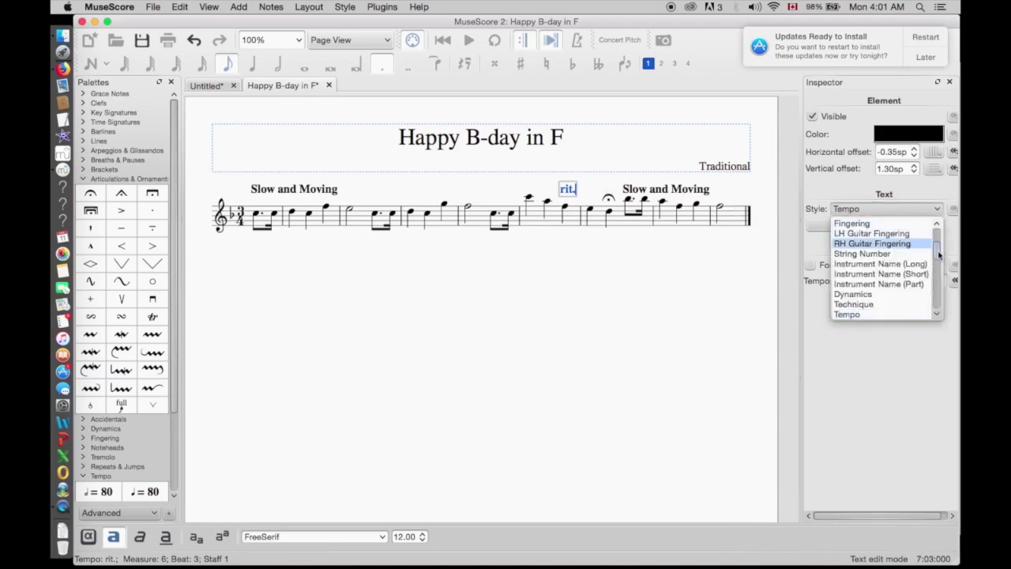
scroll(923, 253, "down", 2)
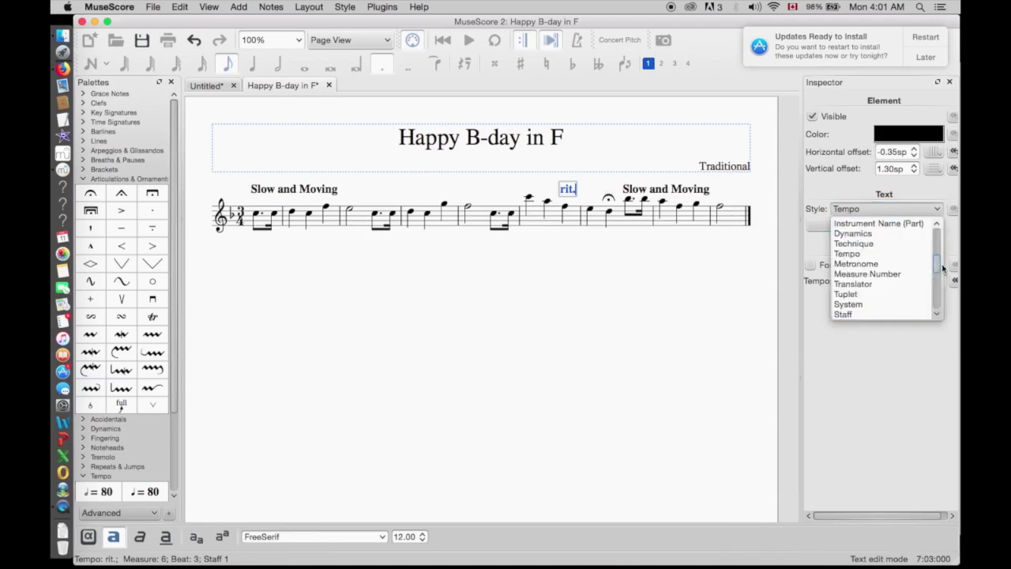
left_click(905, 315)
left_click(140, 537)
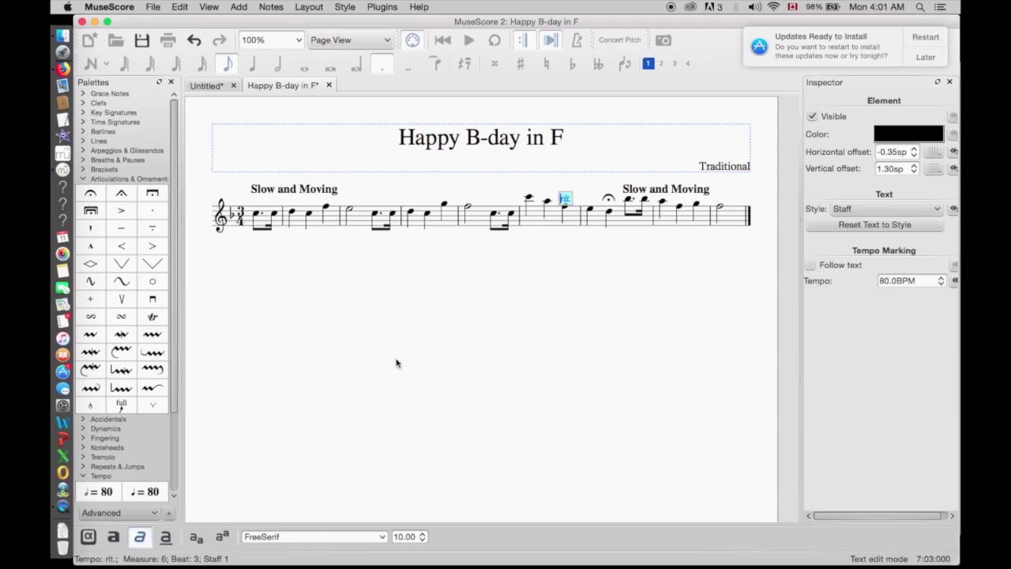
left_click(625, 233)
Step: Replace the text of the copied "Slow and Moving" marking in measure 7 with "a tempo"
left_click(637, 192)
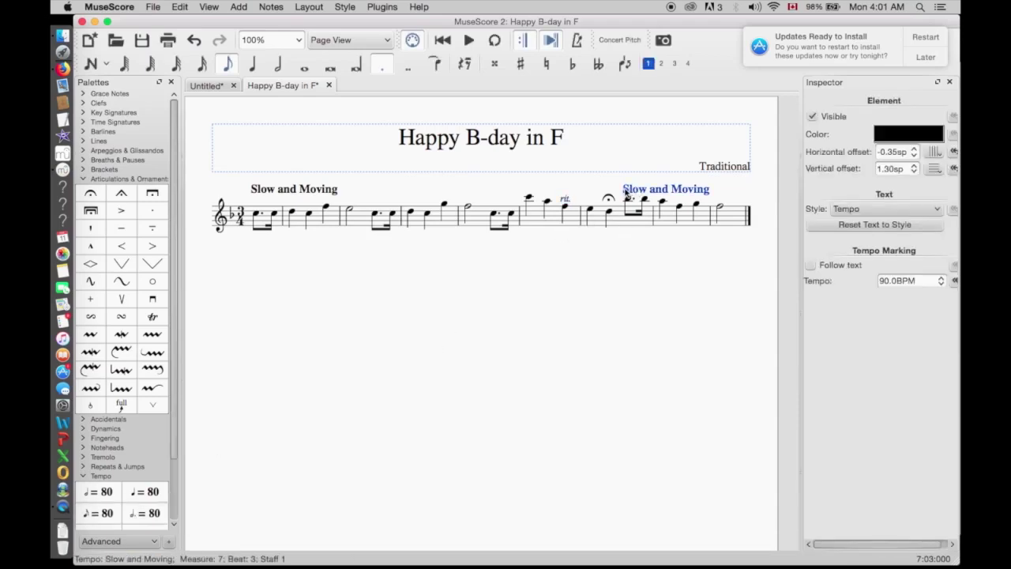
double_click(637, 191)
key("shift+Right")
key("shift+Right")
key("shift+Right")
key("shift+Right")
key("shift+Right")
key("shift+Right")
key("shift+Right")
key("shift+Right")
key("shift+Right")
key("shift+Right")
key("shift+Right")
key("shift+Right")
key("shift+Right")
key("shift+Right")
key("shift+Right")
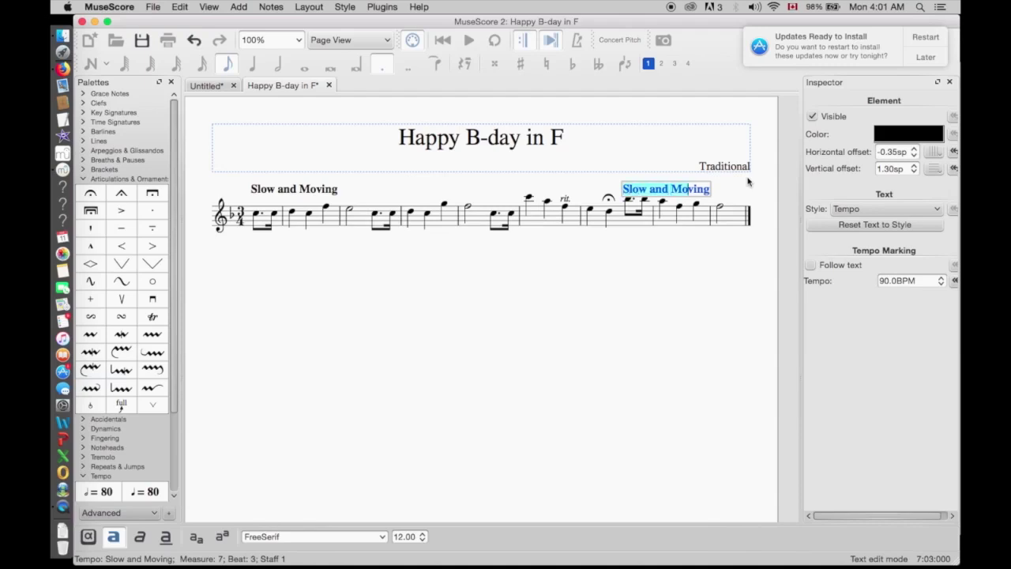
type("a tempo")
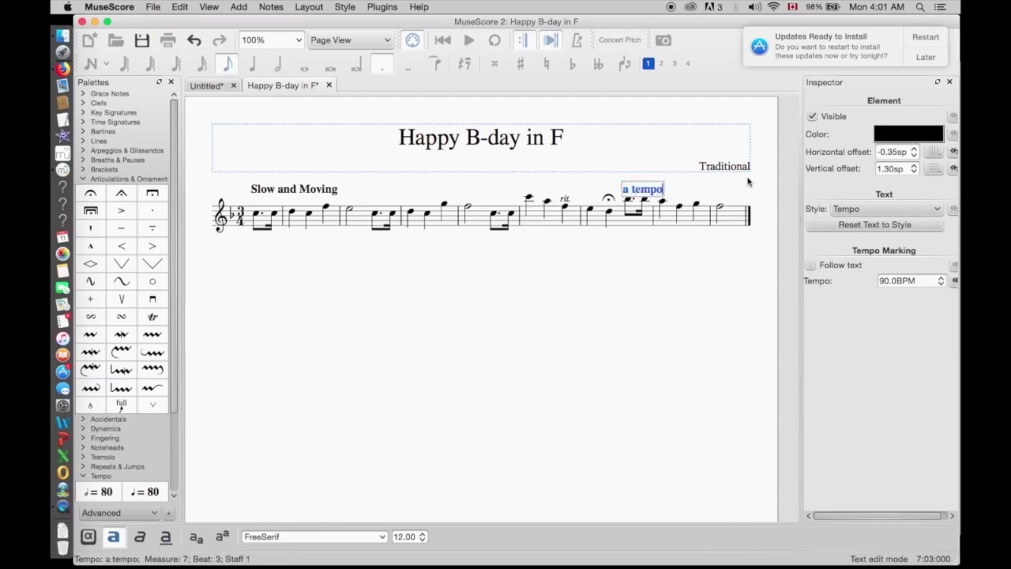
Step: Change the "a tempo" marking to the Staff text style and italicize it
left_click(901, 209)
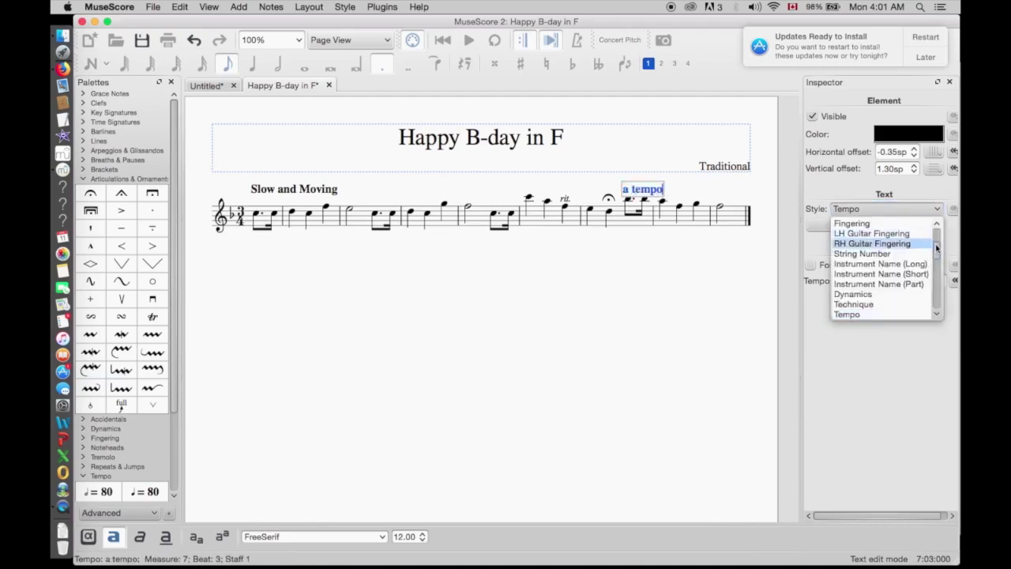
left_click_drag(937, 248, 940, 266)
left_click(843, 305)
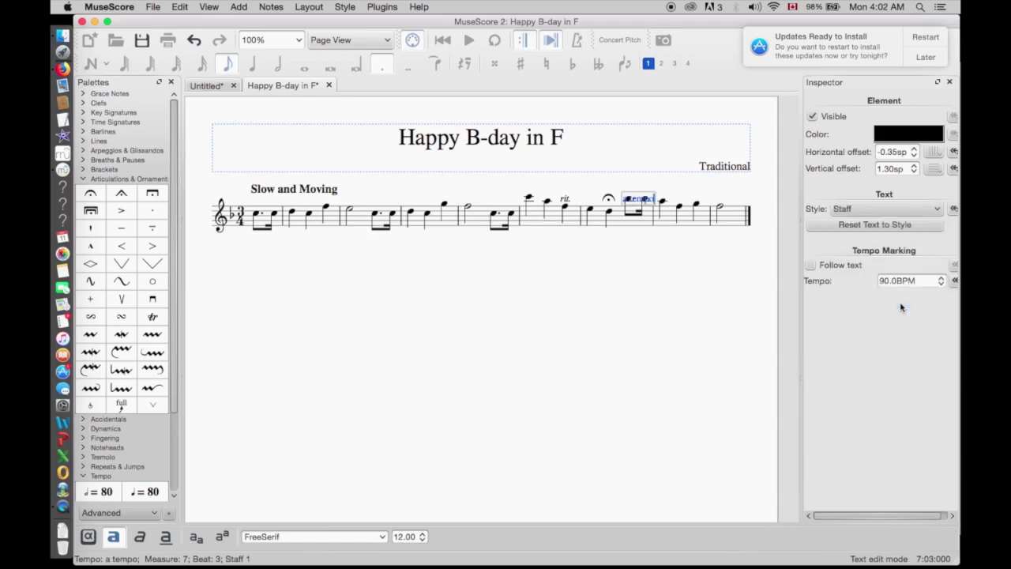
left_click(140, 537)
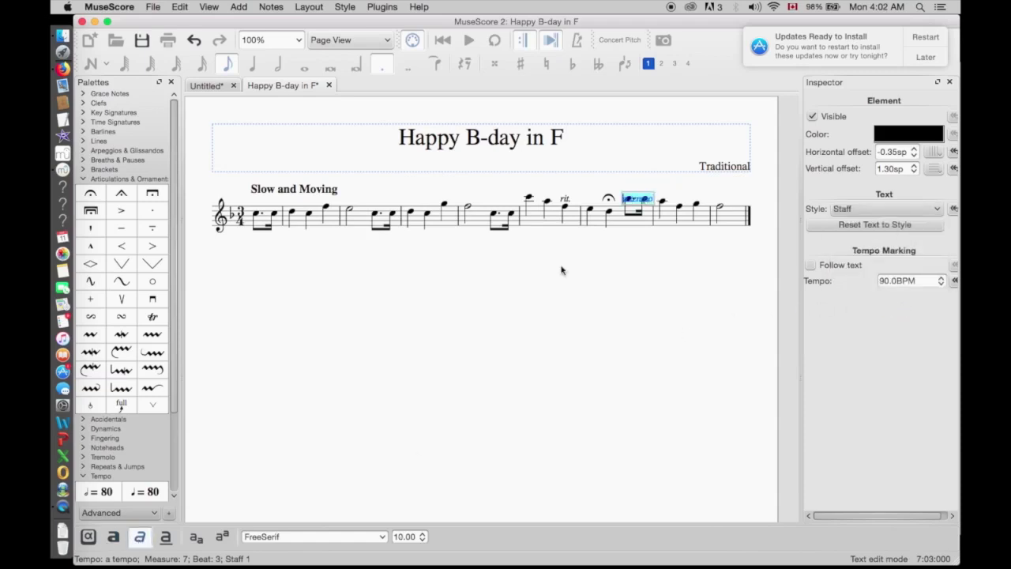
Step: Move the "rit." and "a tempo" markings slightly higher above their notes and play the score
left_click(564, 200)
left_click_drag(565, 200, 568, 195)
left_click_drag(638, 199, 638, 193)
left_click(635, 259)
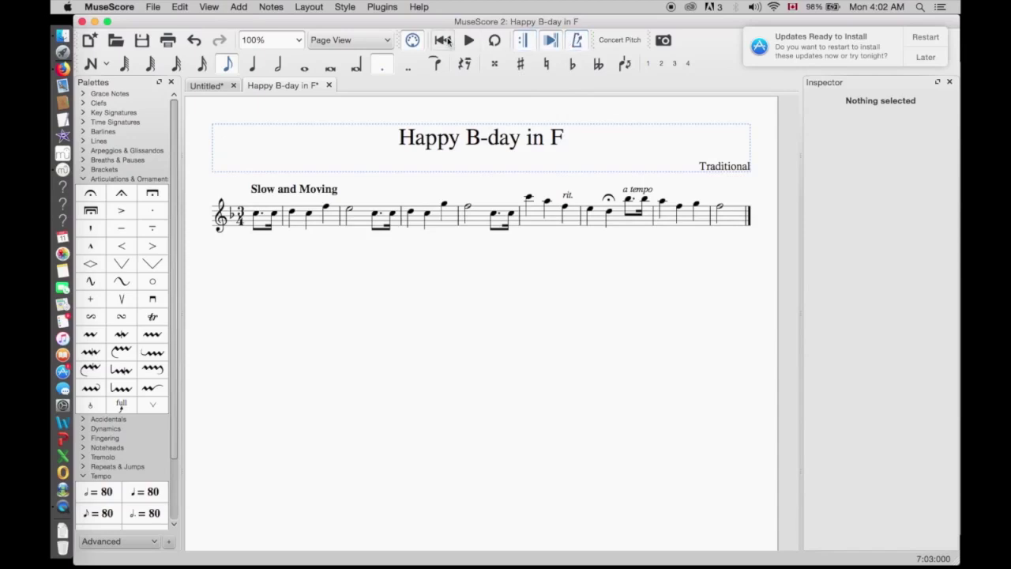
left_click(468, 41)
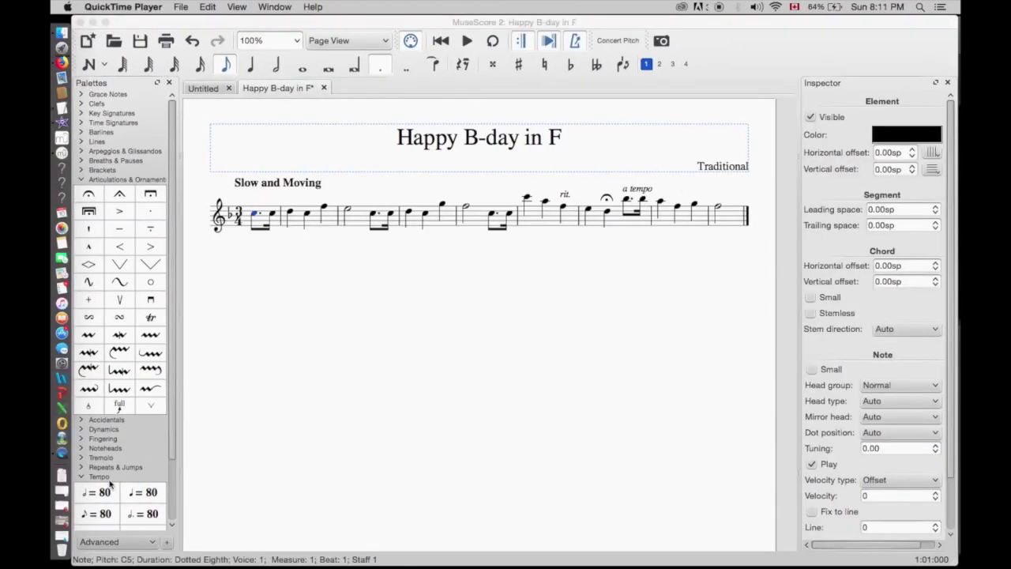
Step: Collapse the Tempo and Articulations & Ornaments palettes, and switch the palette workspace to Basic and back to Advanced
left_click(82, 479)
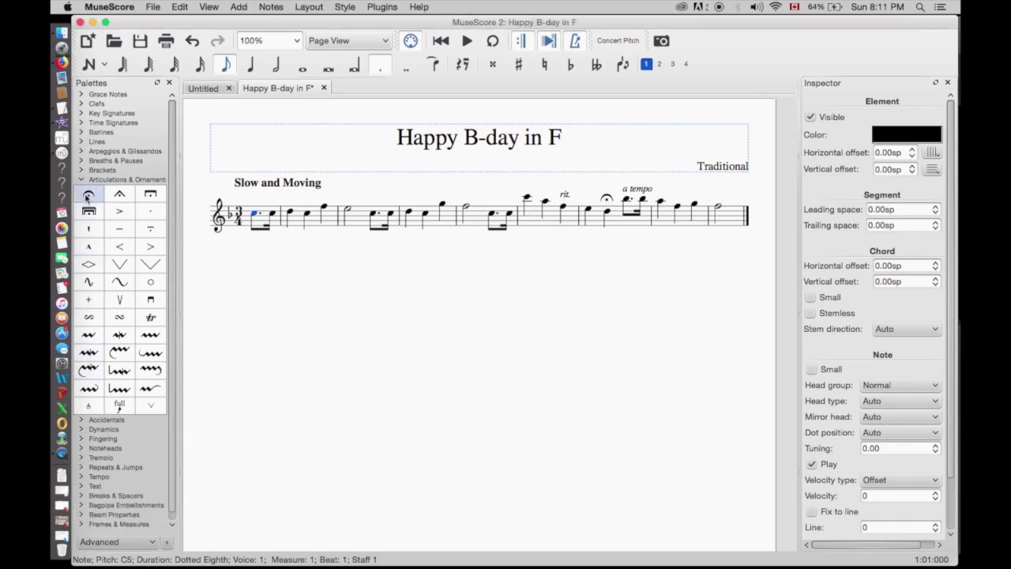
left_click(88, 179)
left_click(151, 544)
left_click(145, 518)
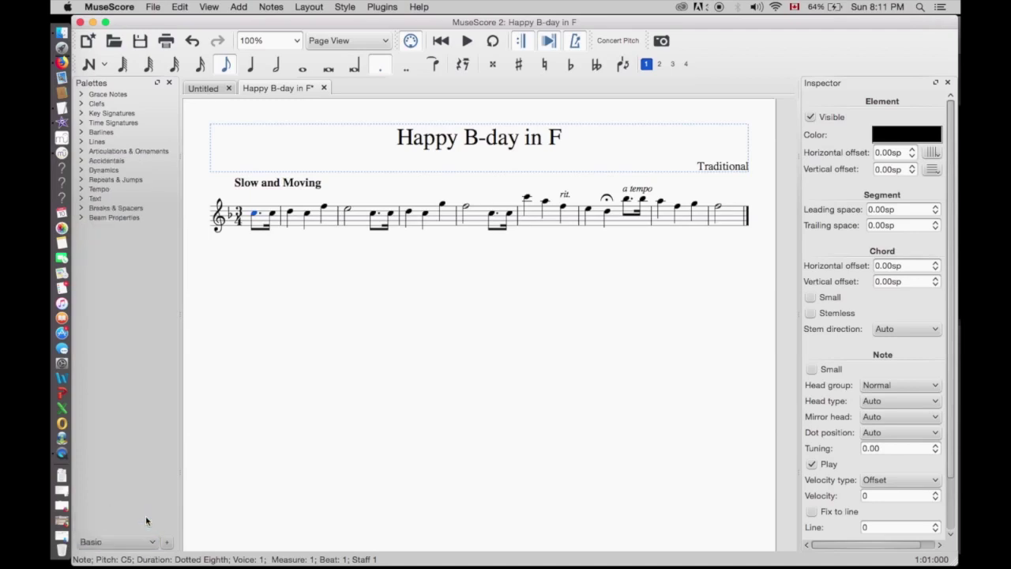
left_click(152, 543)
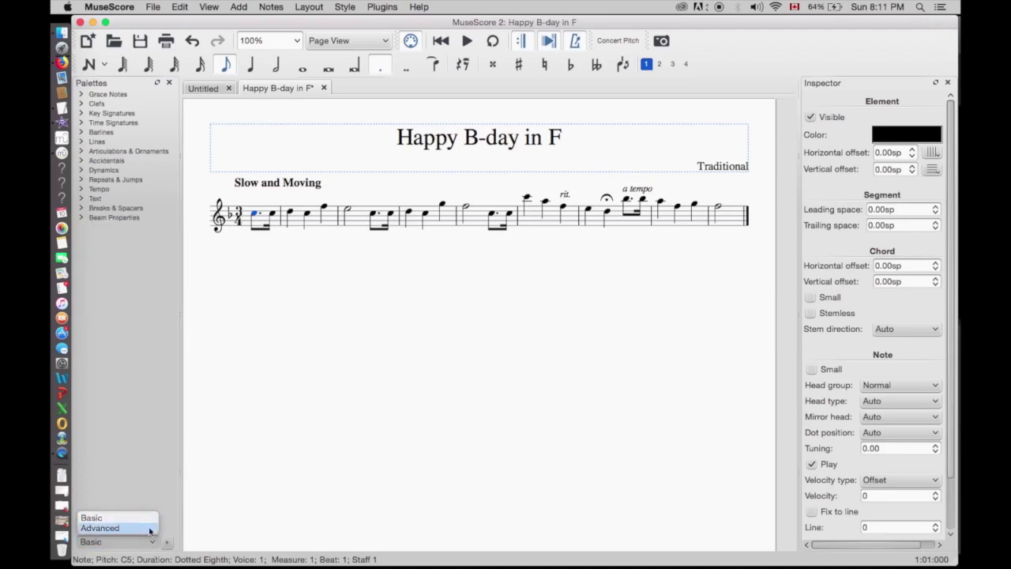
left_click(150, 529)
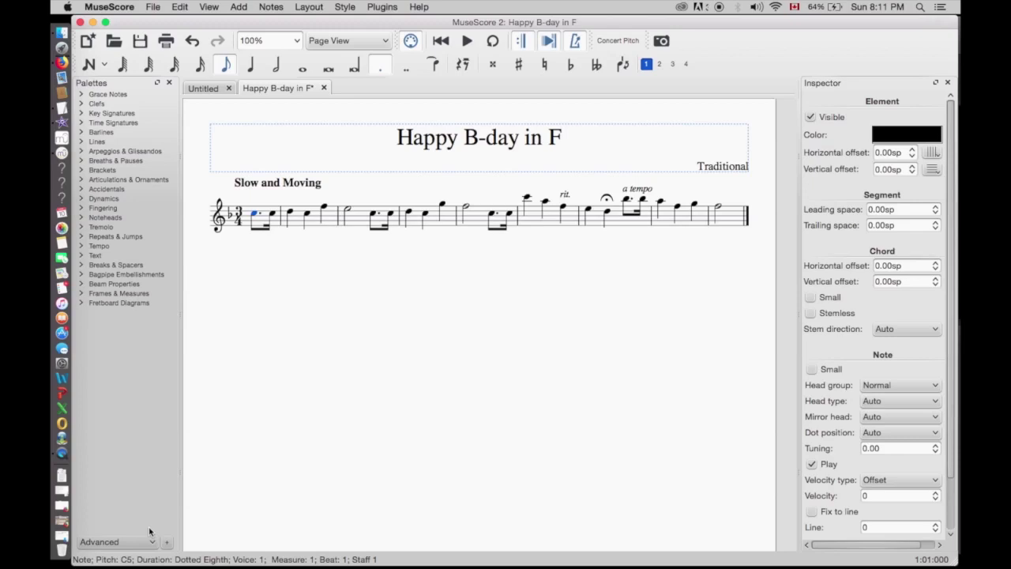
Step: Add an mp dynamic under the first note of measure 1 and fine-tune its position below the staff
left_click(112, 201)
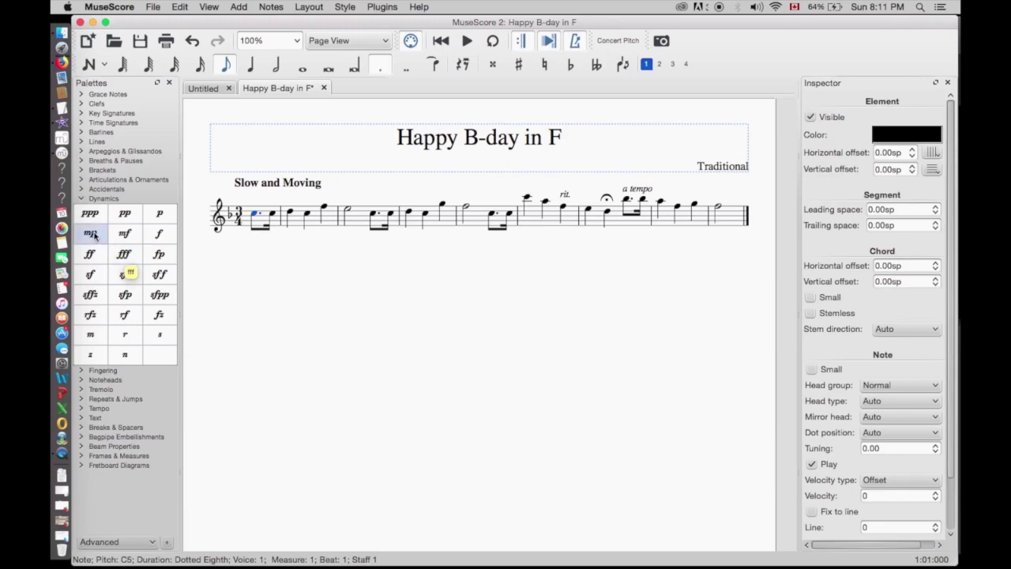
left_click_drag(162, 240, 252, 253)
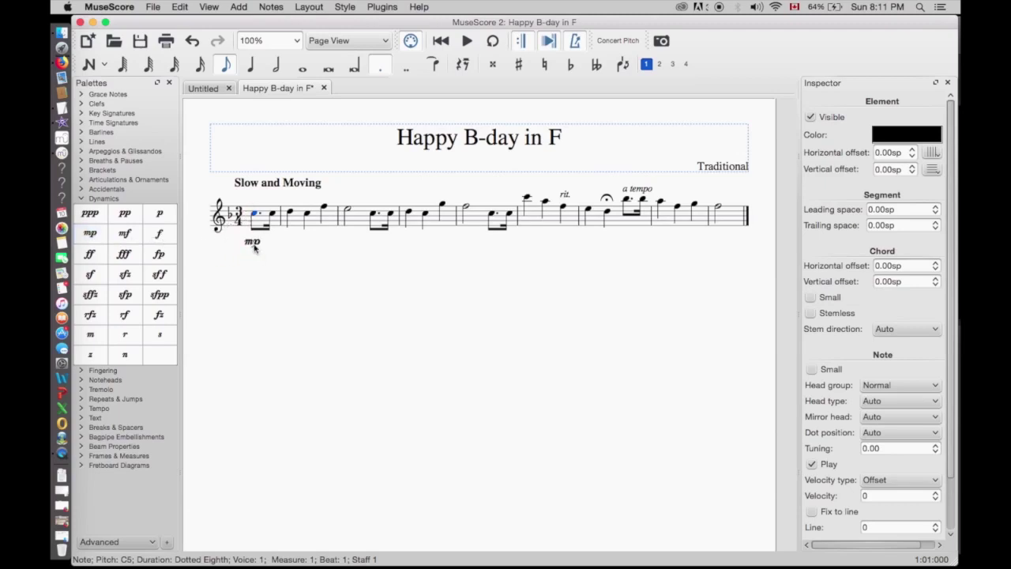
left_click(253, 243)
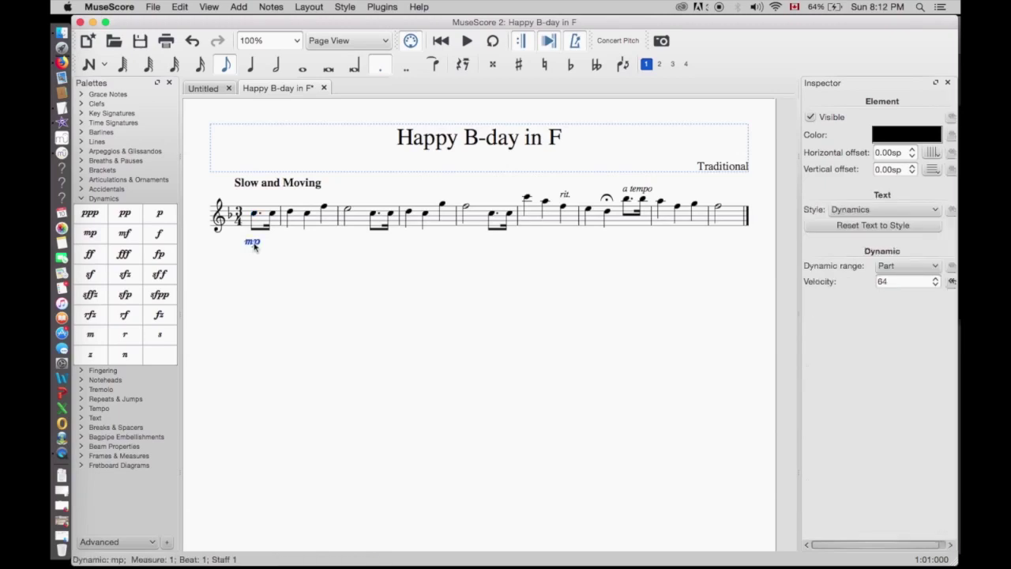
left_click_drag(253, 245, 252, 246)
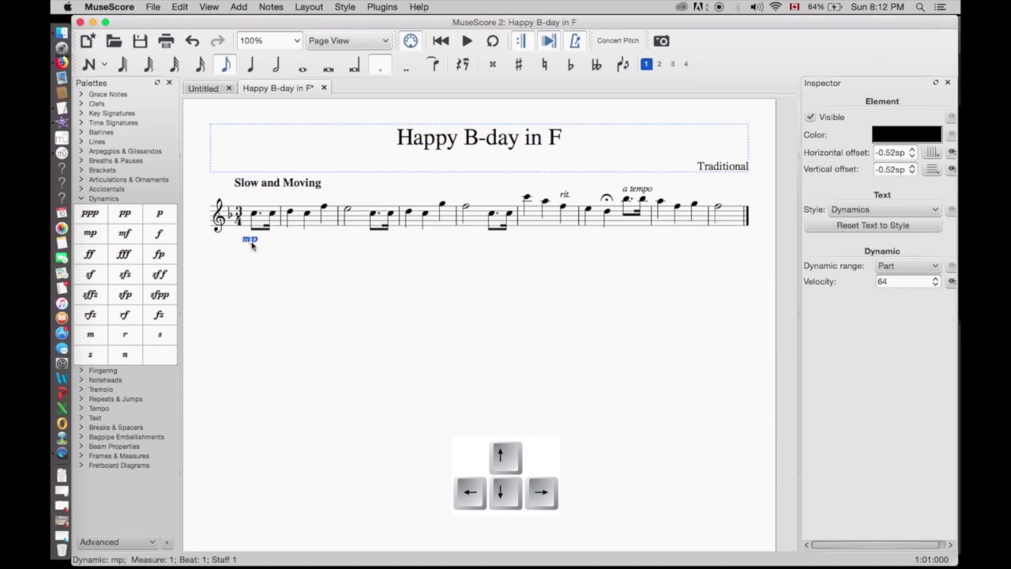
key("Right")
key("Right")
key("Right")
key("Down")
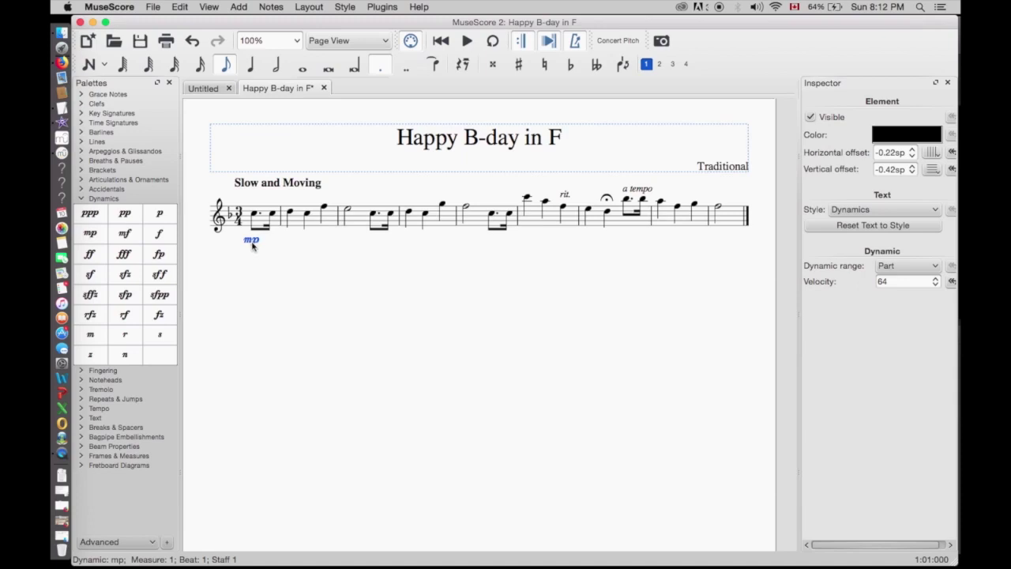
mouse_move(253, 246)
left_mouse_down()
mouse_move(365, 246)
mouse_move(252, 249)
left_mouse_up()
Step: Add an ff dynamic under the fermata note on beat 2 of measure 7
left_click(607, 213)
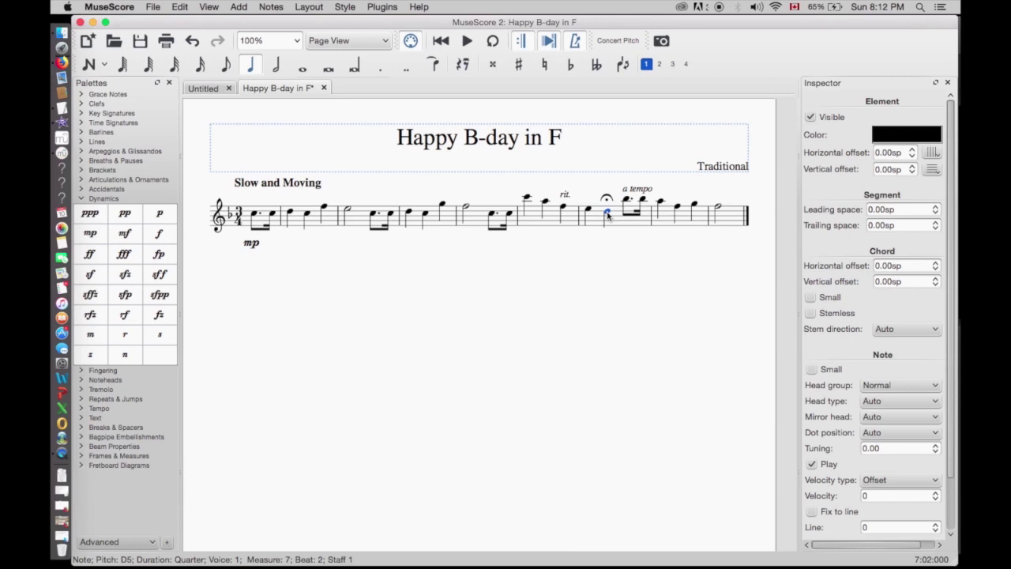
double_click(91, 259)
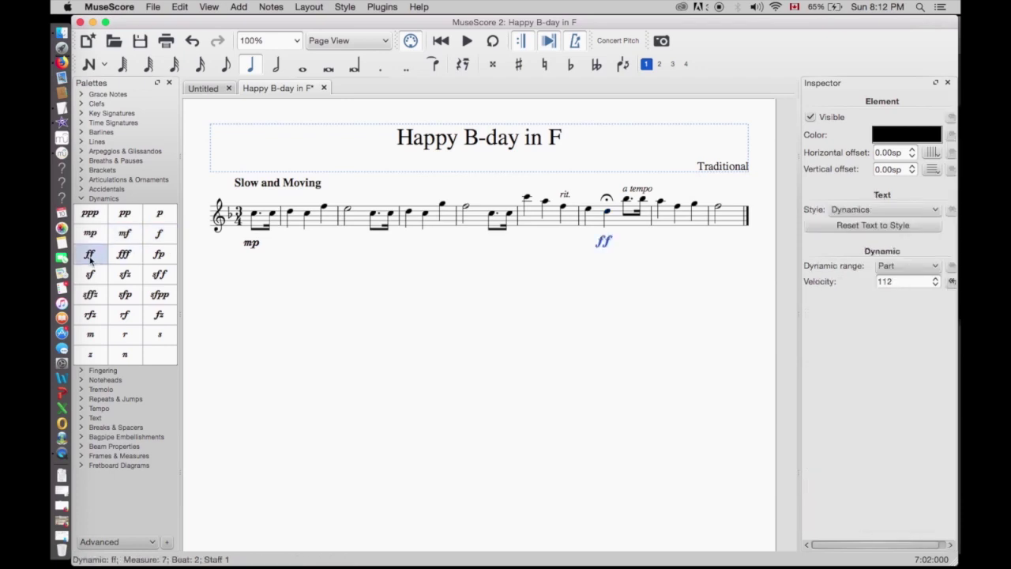
Step: Add an mp dynamic under beat 3 of measure 7 and a p dynamic under the final half note
left_click(626, 202)
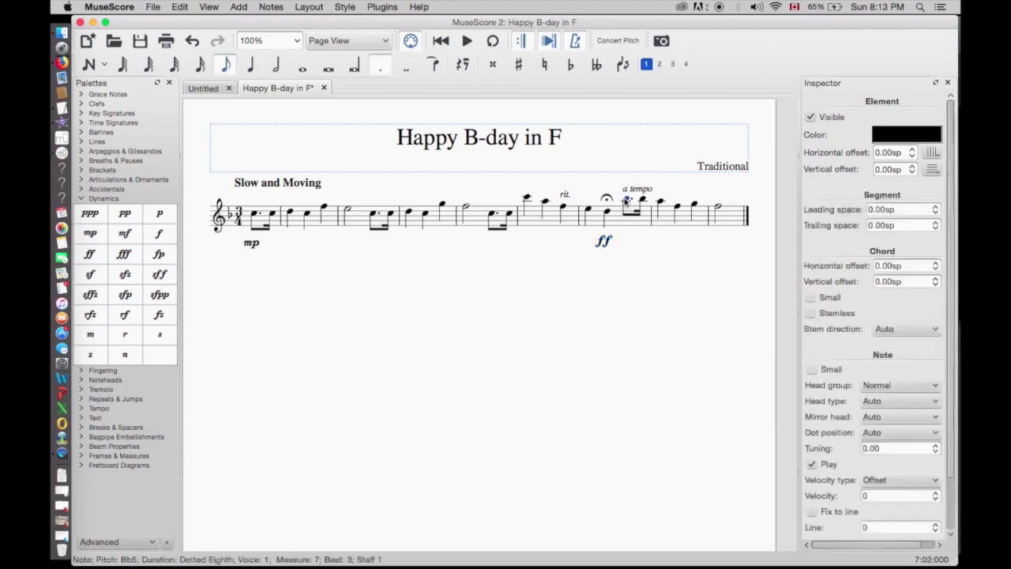
double_click(91, 235)
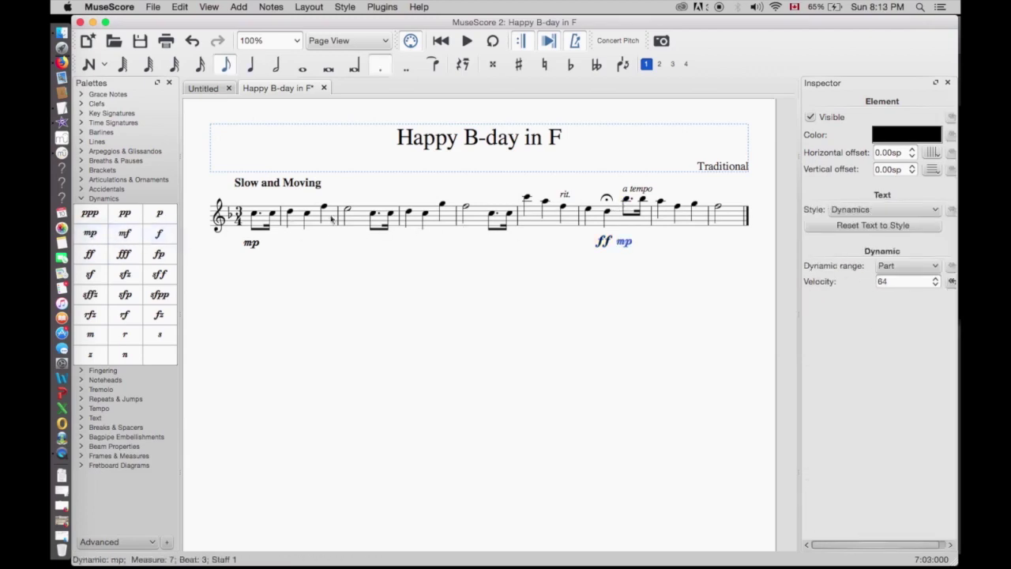
left_click(718, 209)
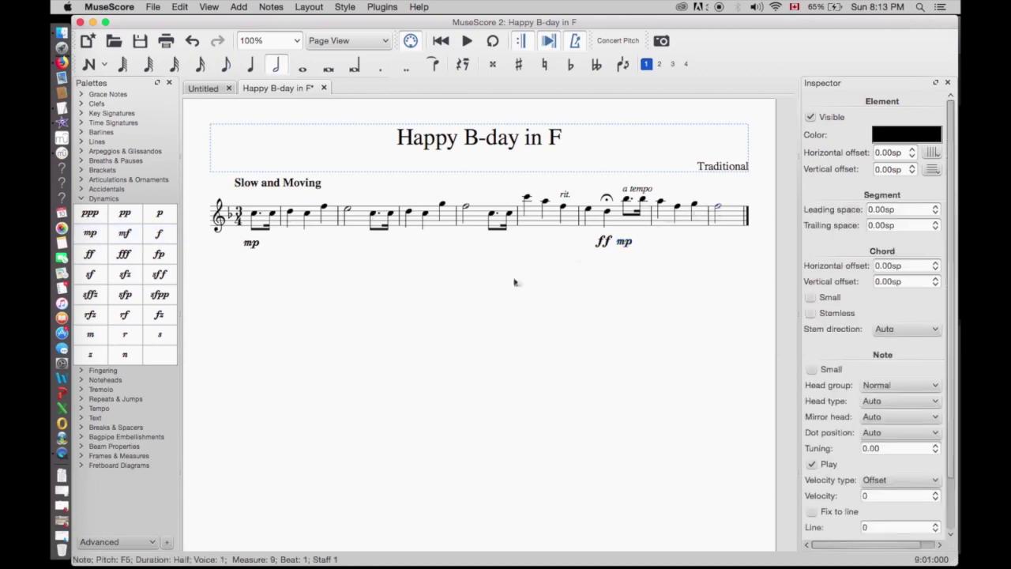
double_click(160, 214)
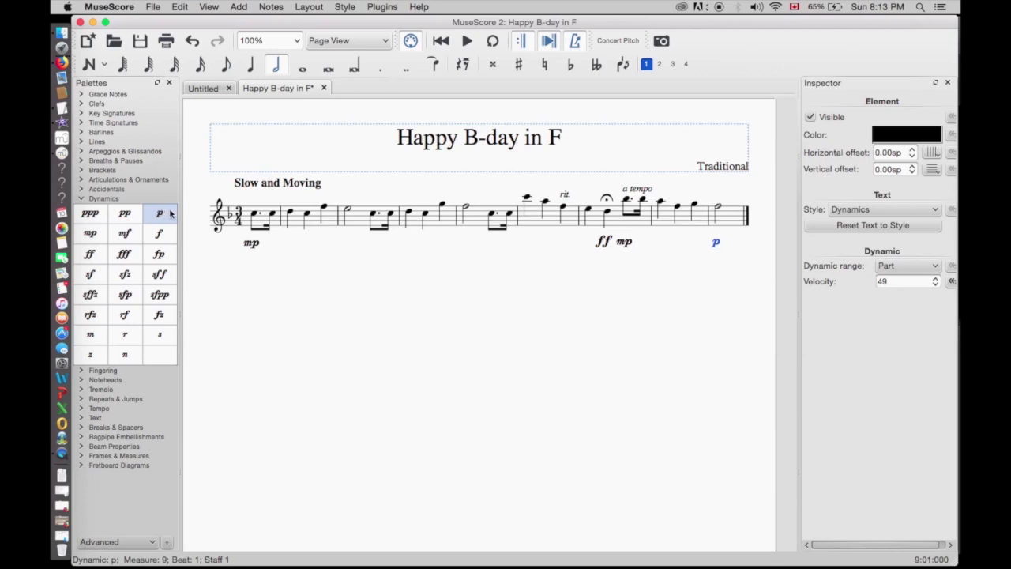
Step: Edit the mp text in measure 1, try a larger font size of 16, and restore the size to 12
double_click(252, 244)
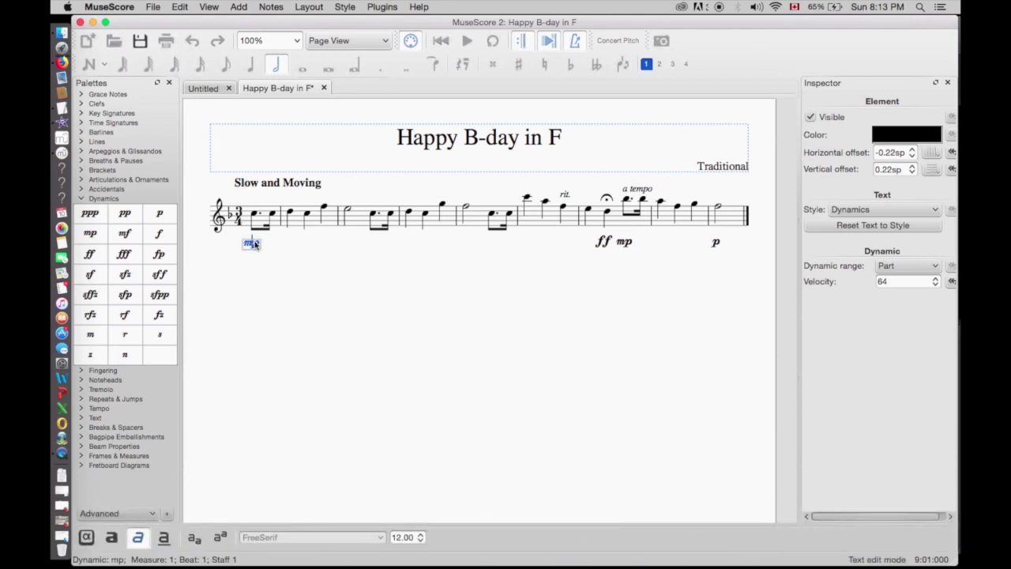
double_click(255, 244)
type("m")
left_click(419, 536)
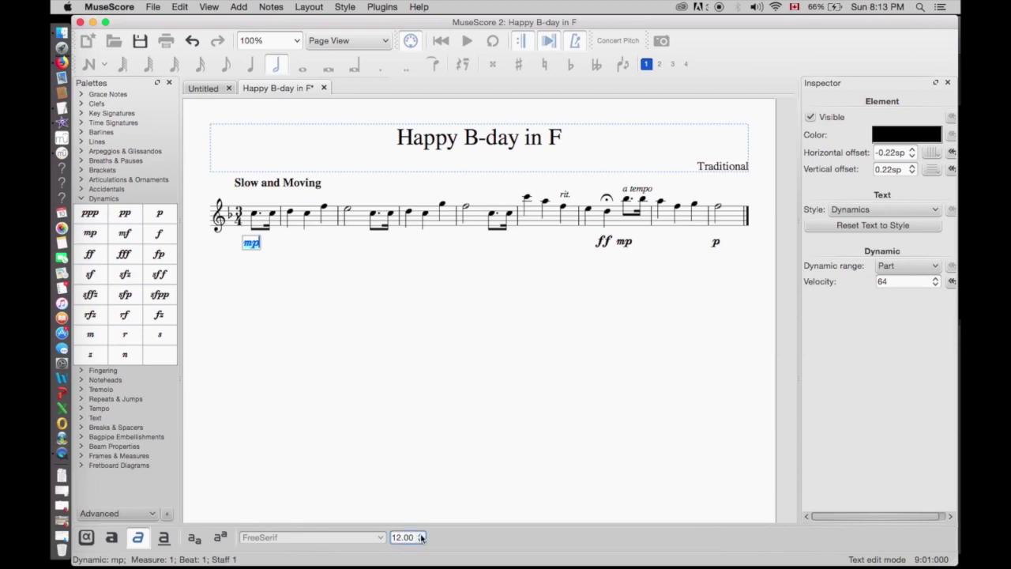
left_click(420, 535)
left_click(421, 535)
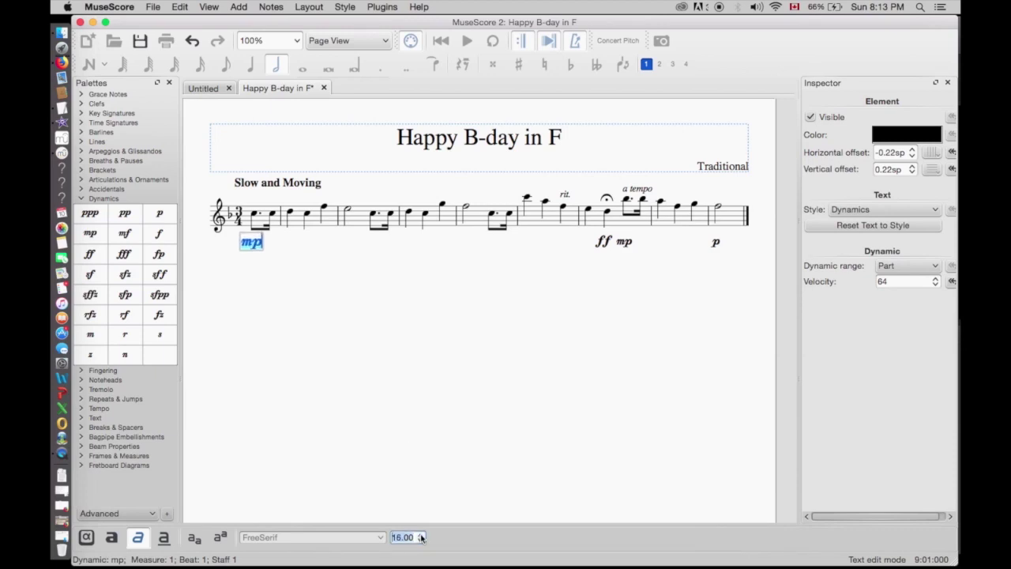
left_click(420, 535)
left_click(420, 541)
left_click(420, 540)
left_click(421, 540)
Step: Try raising the velocity of measure 1's mp, restore it to 64, and keep its dynamic range on Part
left_click(938, 279)
left_click(938, 279)
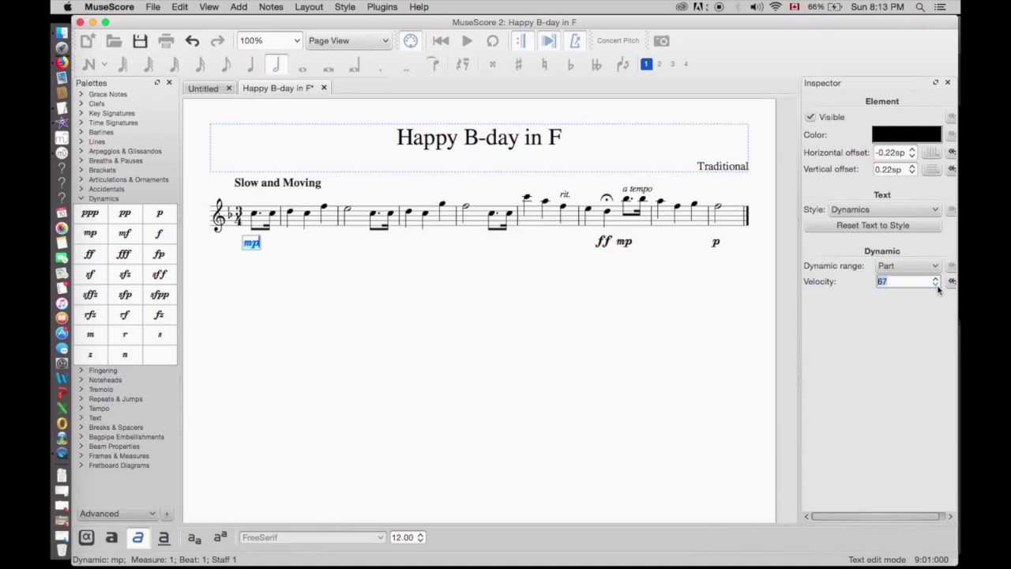
left_click(938, 286)
left_click(934, 267)
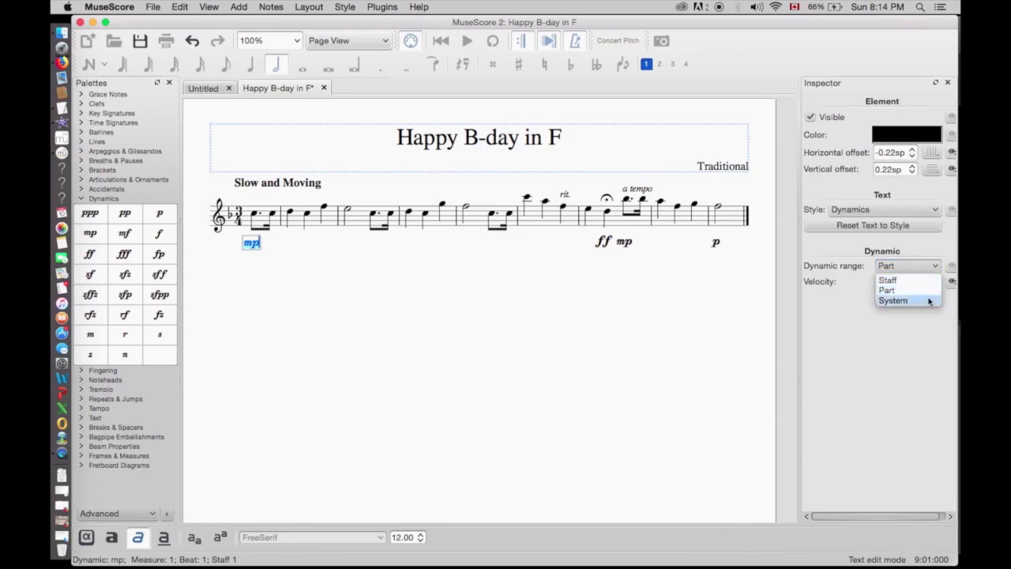
left_click(927, 290)
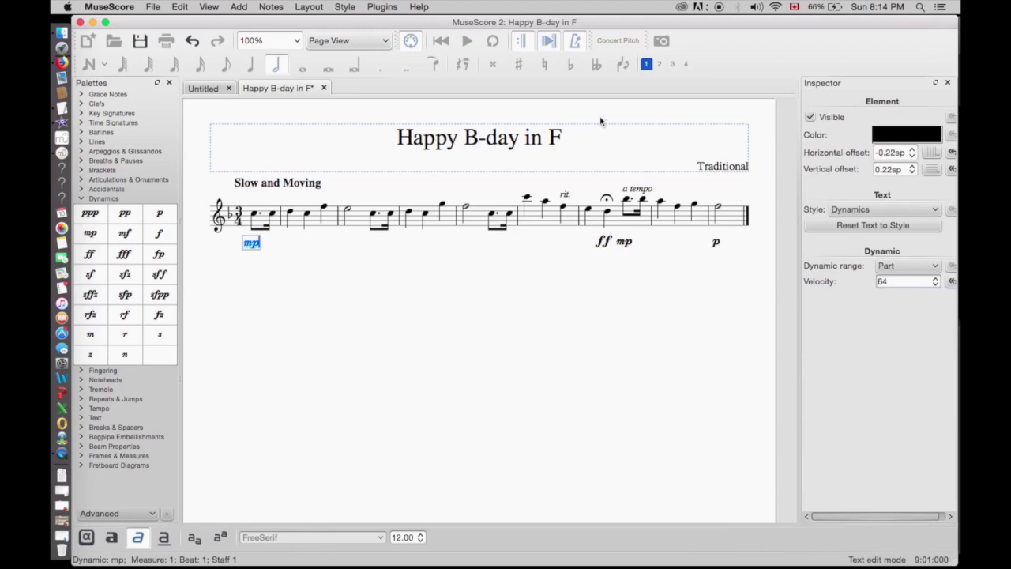
key("Escape")
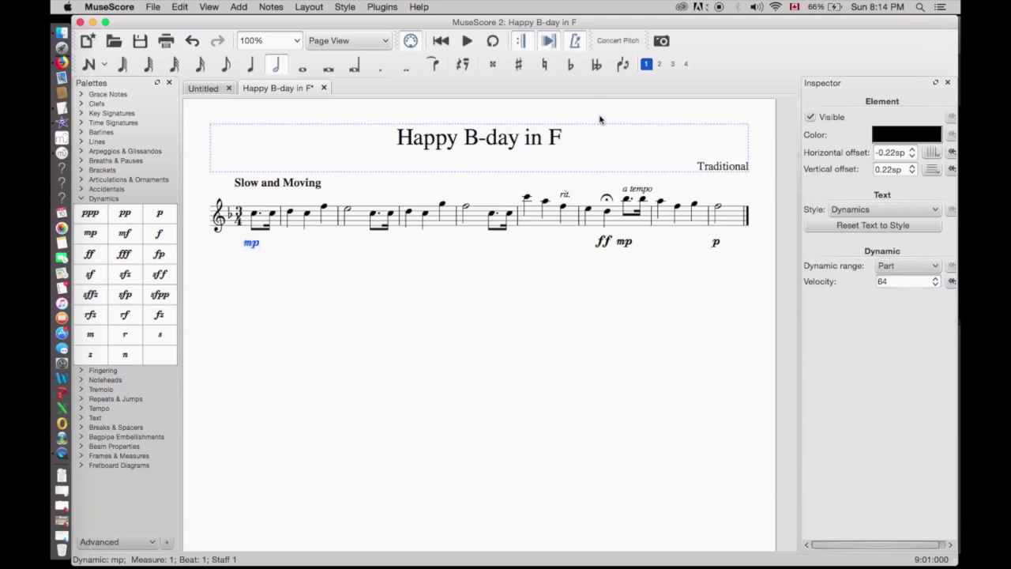
key("Escape")
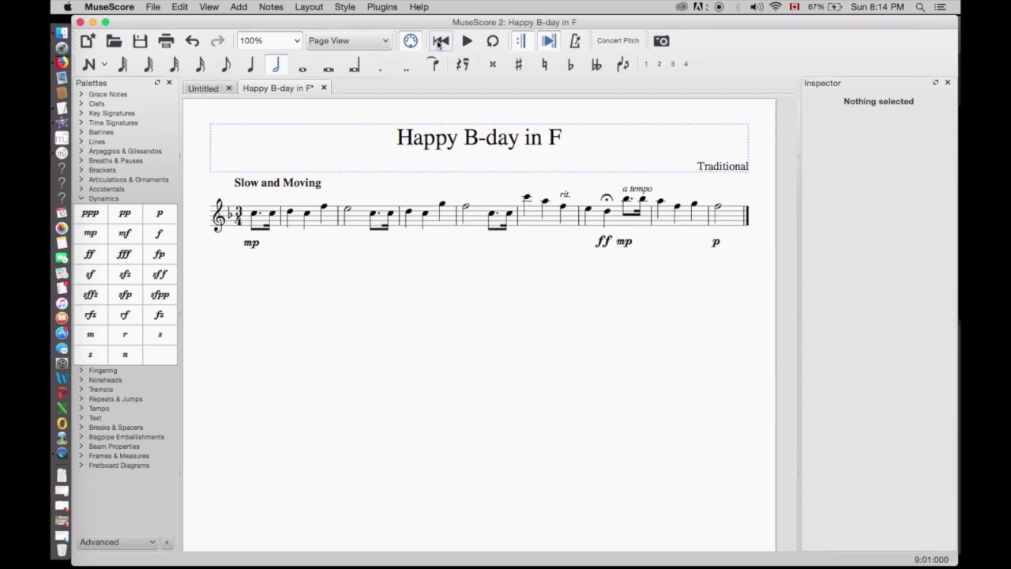
Step: Play the score from the beginning to hear the dynamics
left_click(439, 43)
left_click(467, 41)
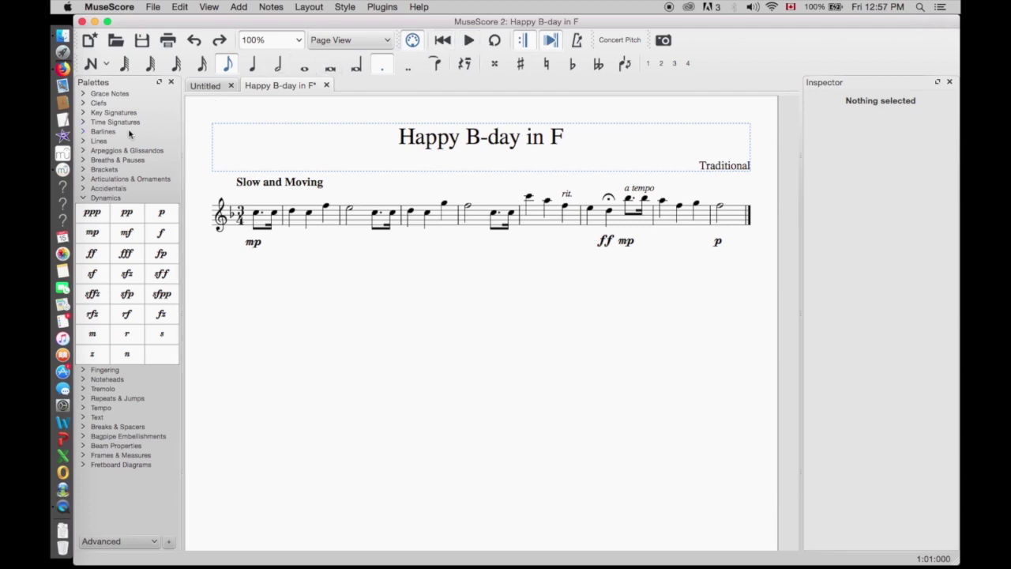
Step: Add a crescendo hairpin under beat 3 of measure 5 and a decrescendo hairpin under the last note of measure 7
left_click(98, 142)
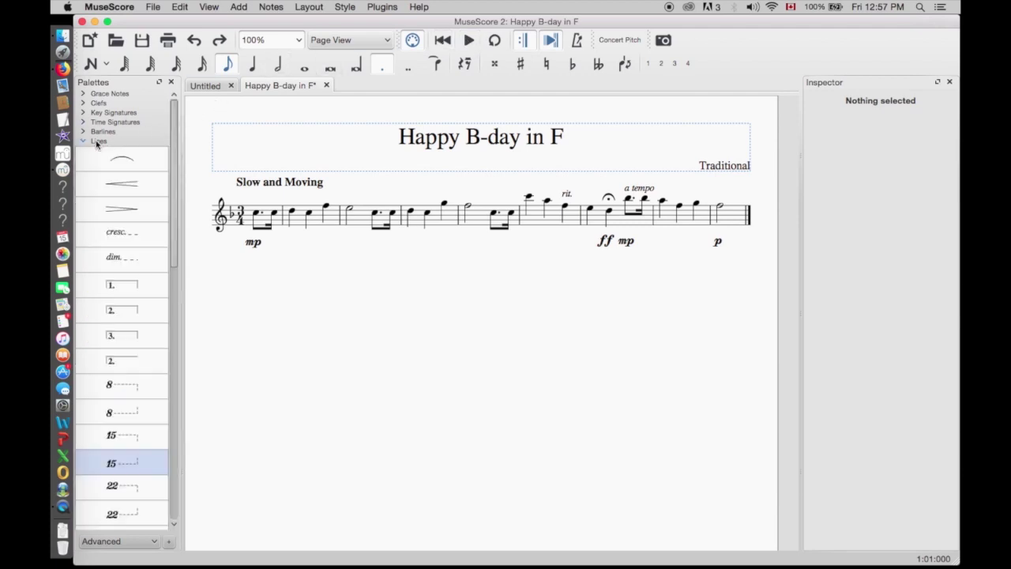
mouse_move(113, 191)
left_mouse_down()
mouse_move(376, 212)
mouse_move(493, 247)
left_mouse_up()
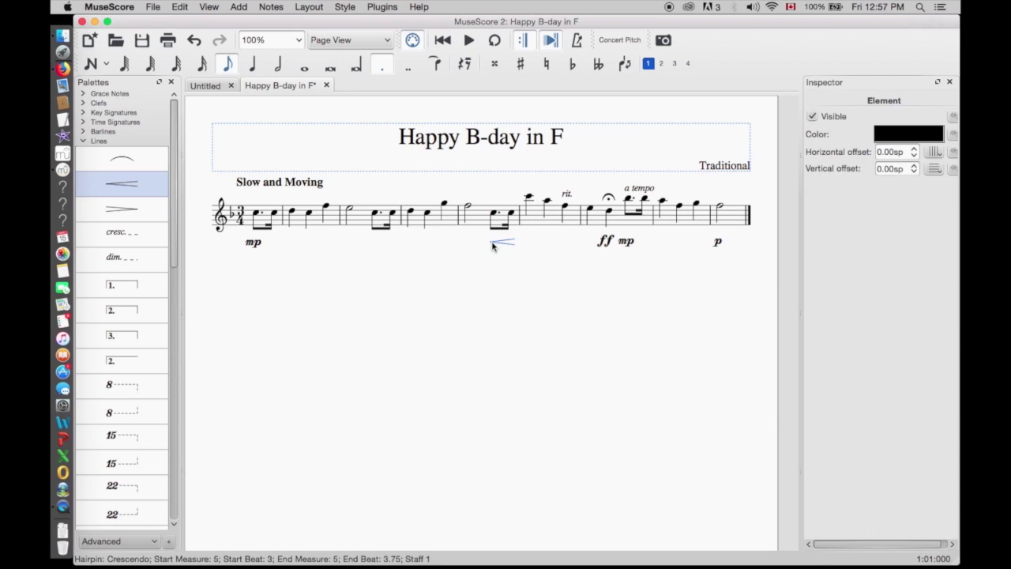
left_click(645, 199)
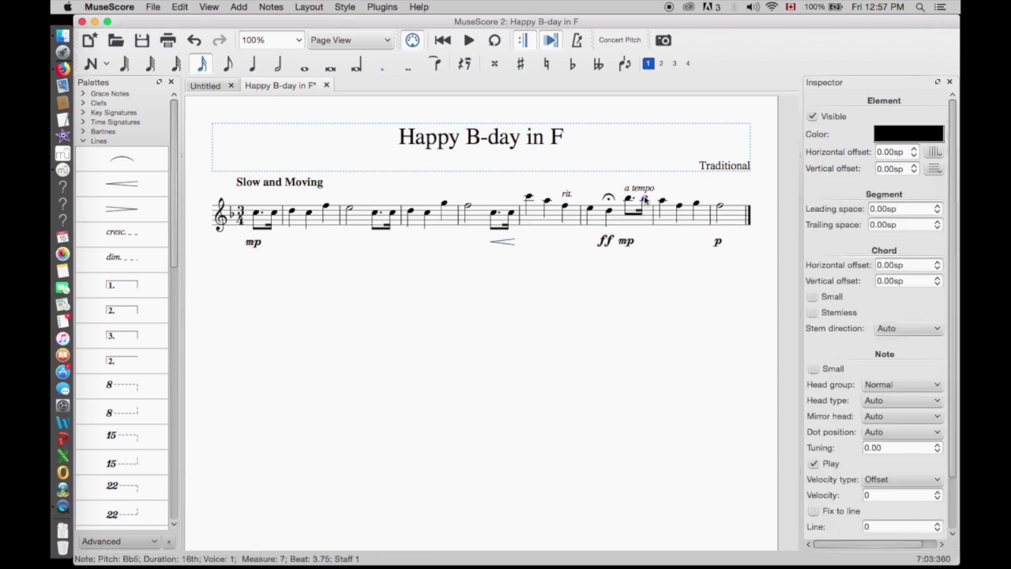
double_click(128, 210)
Step: Extend the crescendo hairpin to beat 1 of measure 7 and pull its end back slightly before the ff
double_click(502, 241)
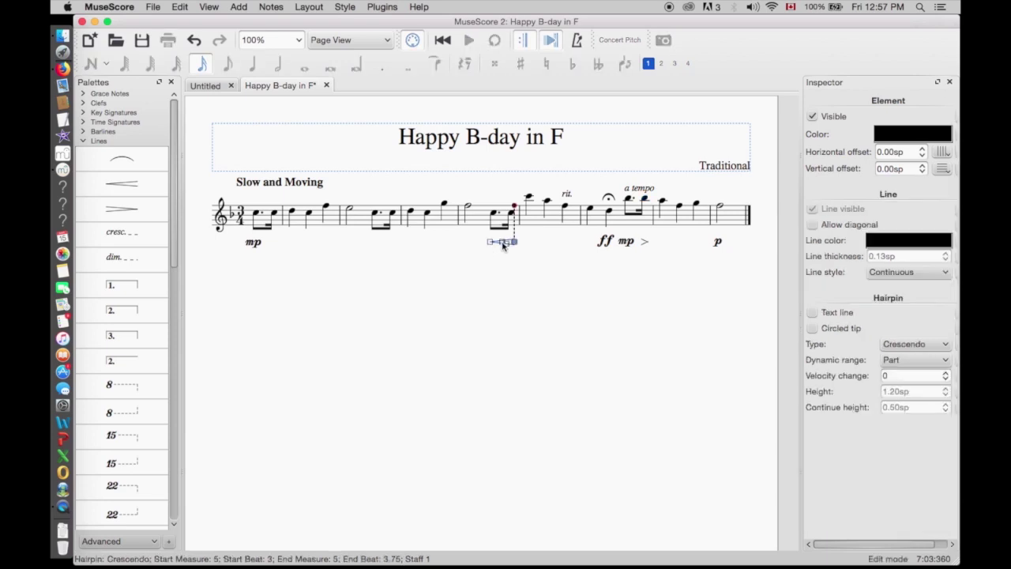
key("shift+Right")
key("shift+Right")
key("shift+Right")
key("shift+Right")
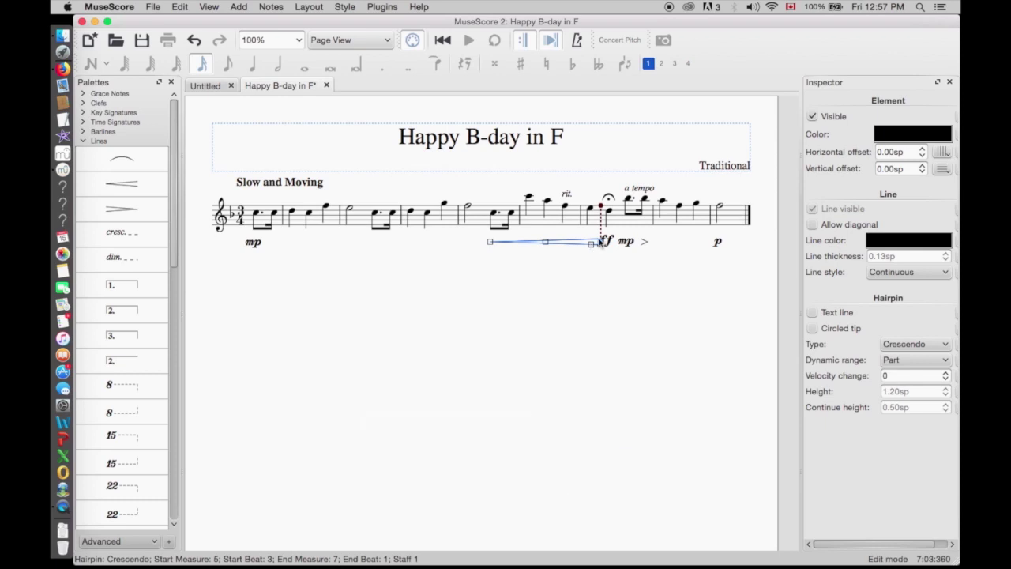
left_click_drag(602, 244, 585, 248)
key("Escape")
Step: Extend the decrescendo hairpin through measure 8 up to the p, adjust its opening slightly, and play the score
double_click(644, 244)
key("shift+Right")
key("shift+Right")
key("shift+Right")
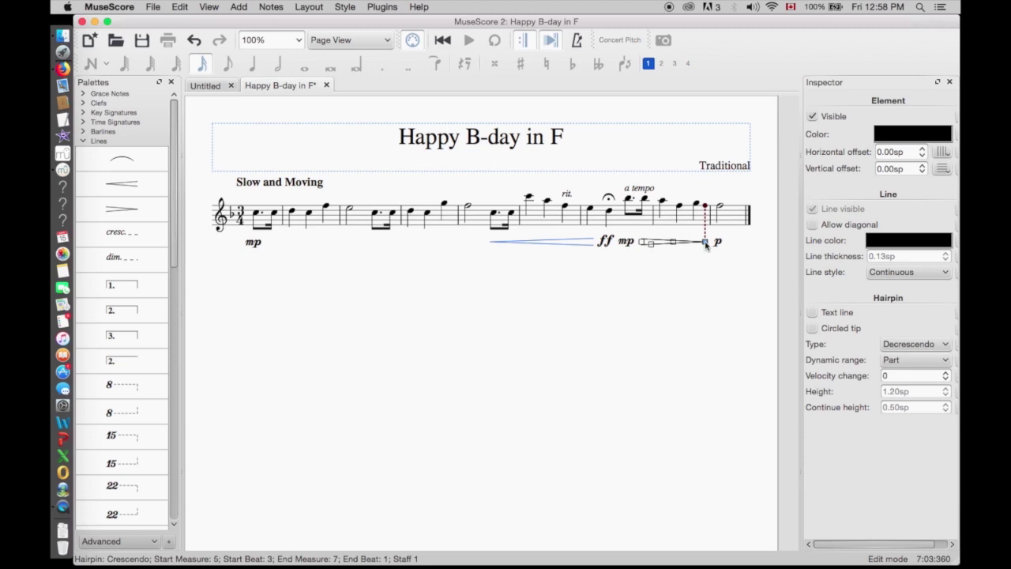
left_click(651, 243)
left_click_drag(651, 246, 651, 247)
left_click(557, 301)
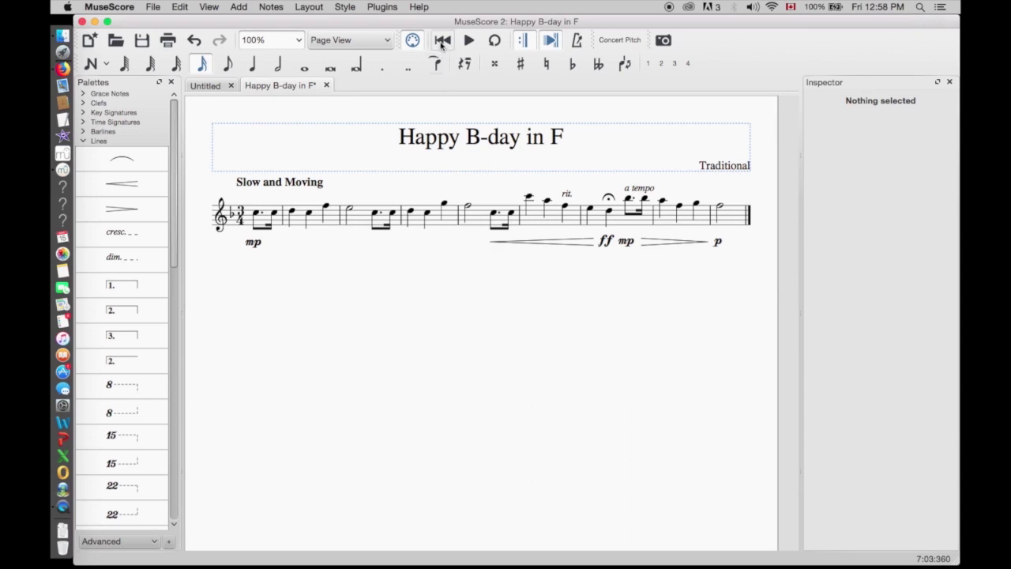
left_click(466, 41)
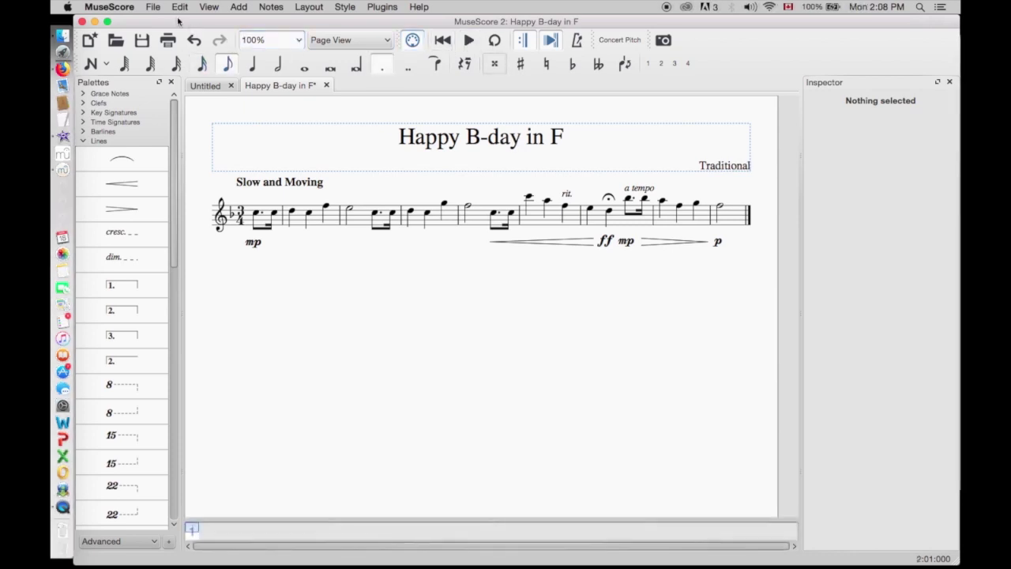
Step: Close the Happy B-day in F score and save its changes
left_click(153, 7)
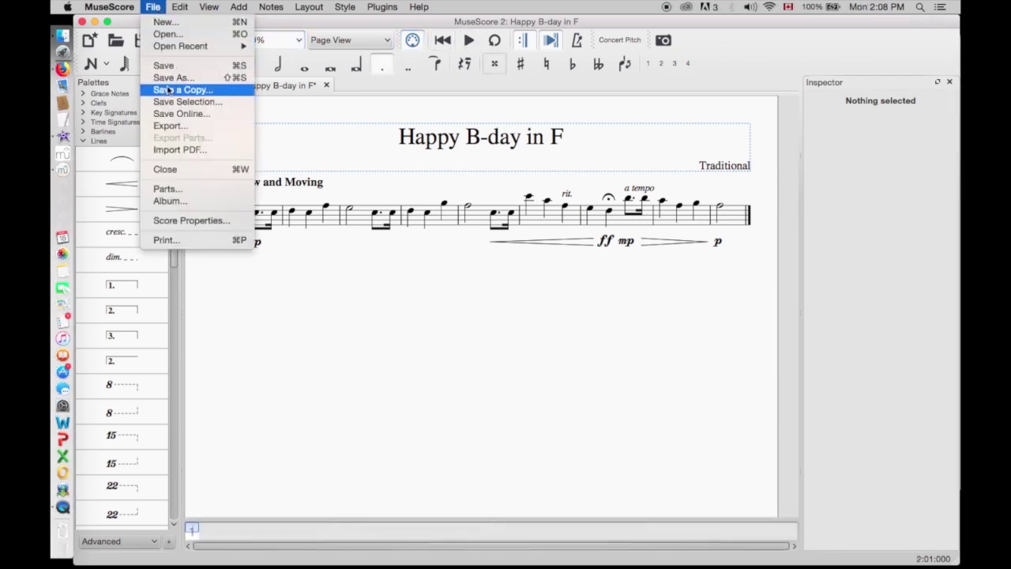
left_click(165, 169)
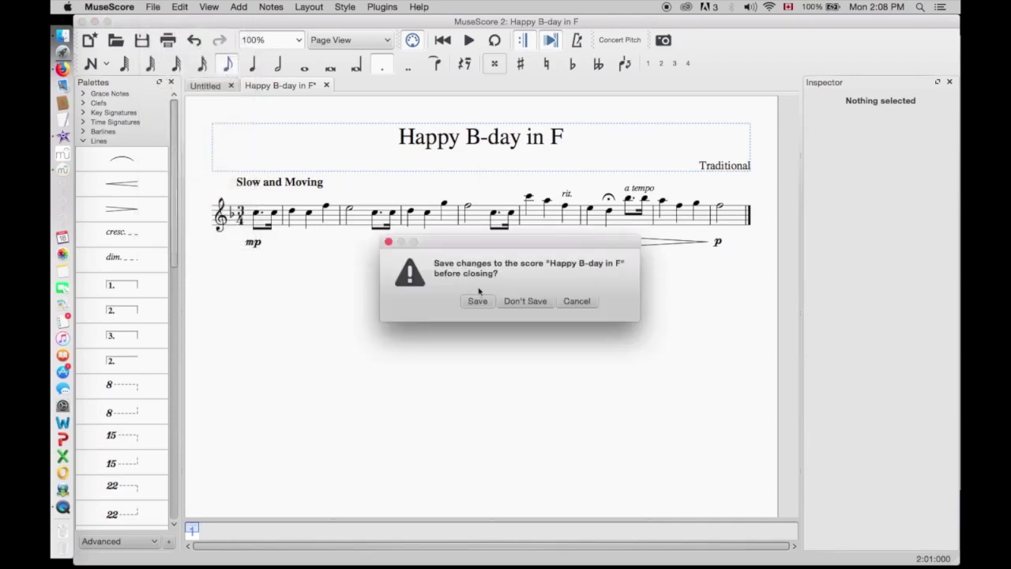
left_click(479, 301)
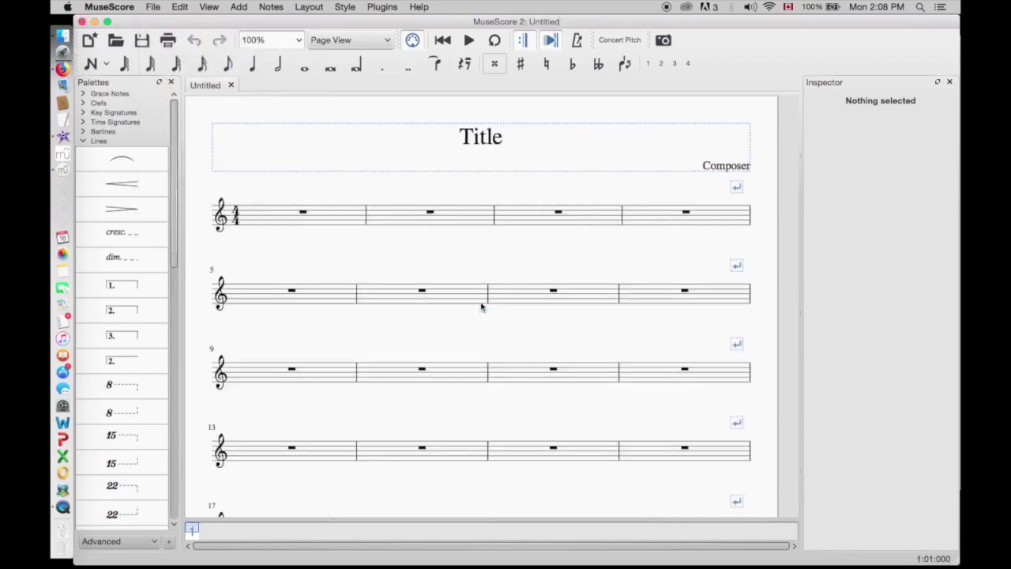
Step: Open the recent score waltz-of-flowers-sample.mscz
left_click(153, 7)
mouse_move(198, 48)
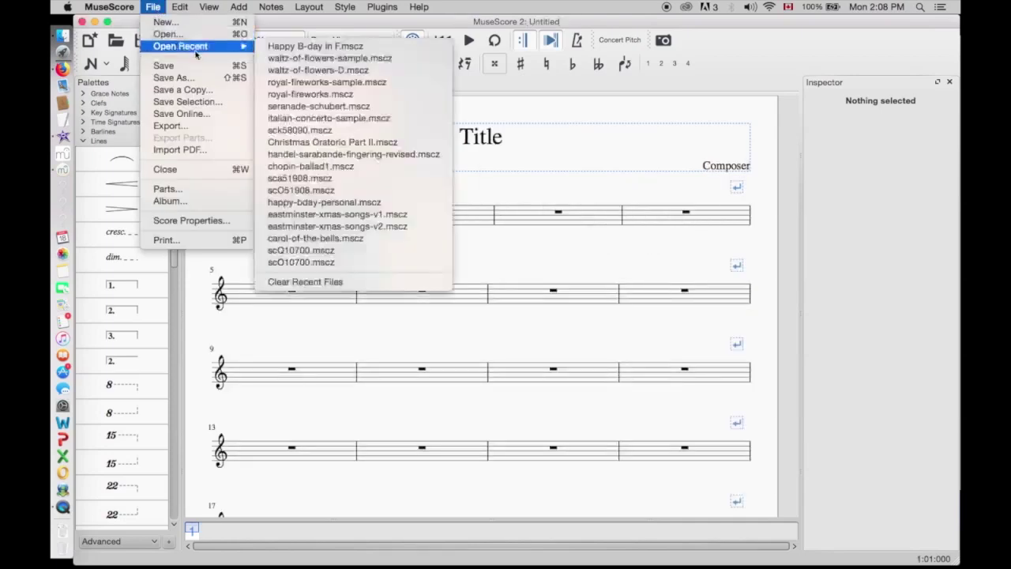
left_click(281, 60)
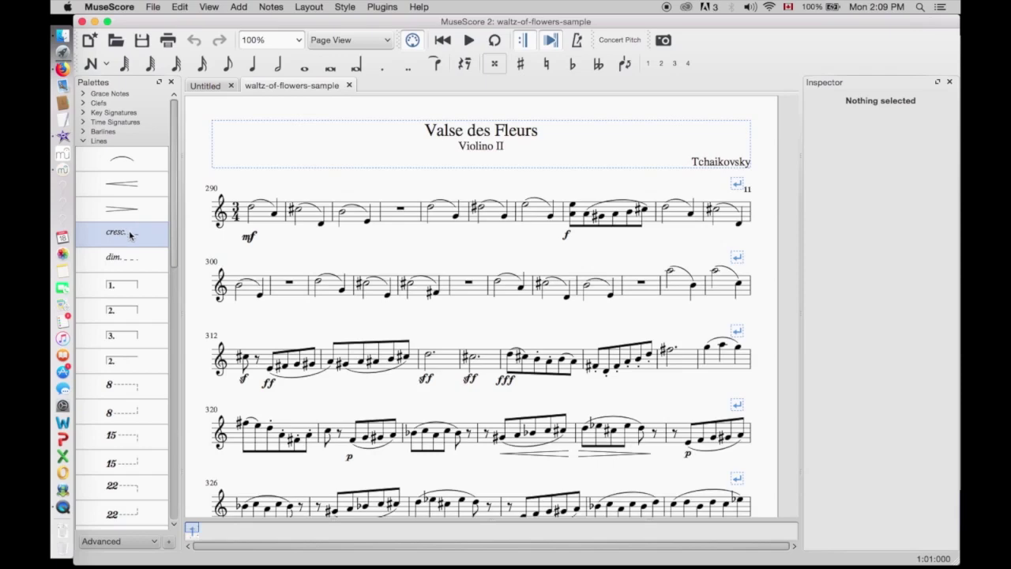
Step: Add a "cresc." line under the fifth measure of the first system and extend it through measure 7 to the f
left_click_drag(130, 234, 430, 241)
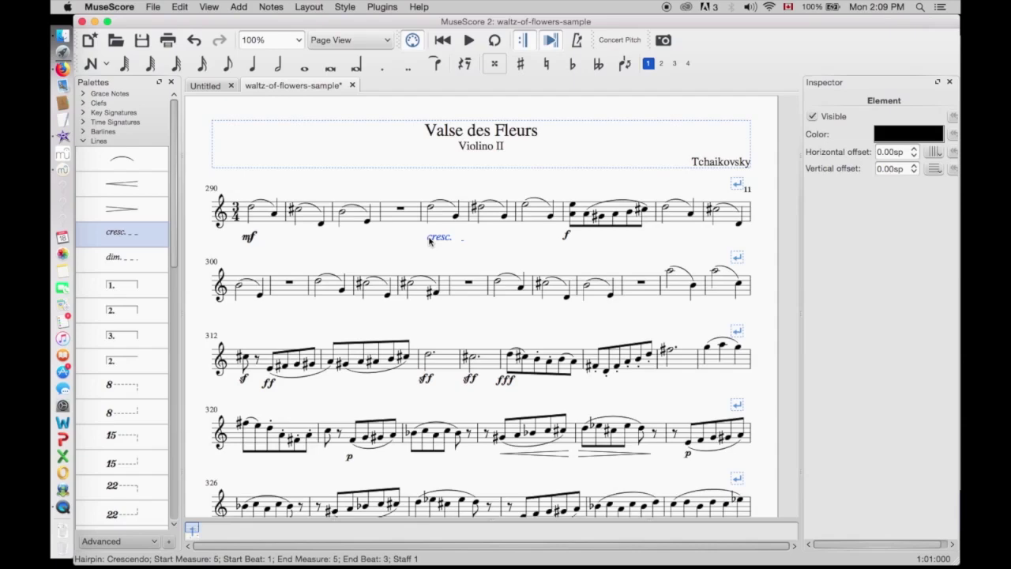
double_click(430, 238)
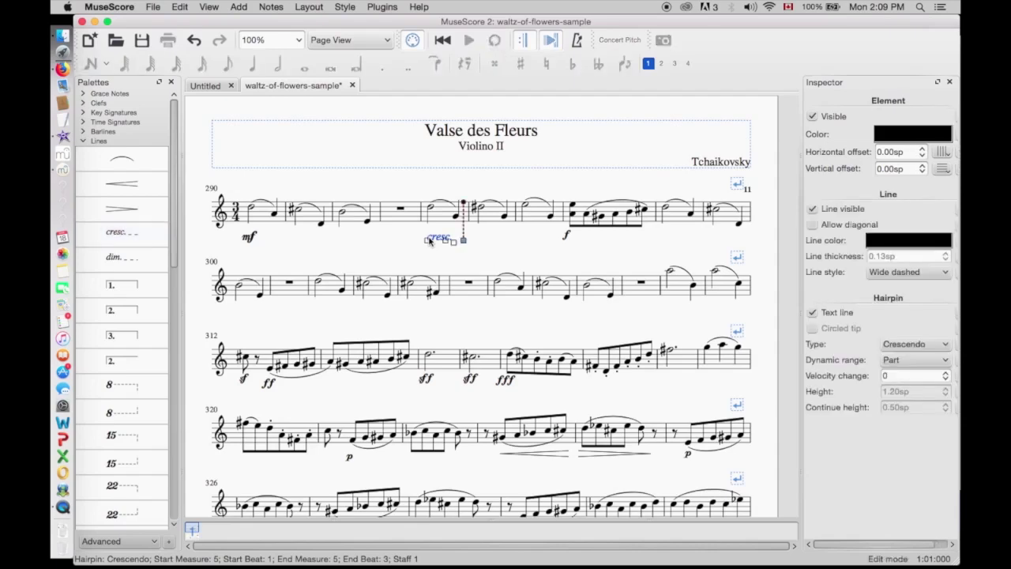
key("shift+Right")
key("shift+Right")
key("shift+Right")
key("shift+Right")
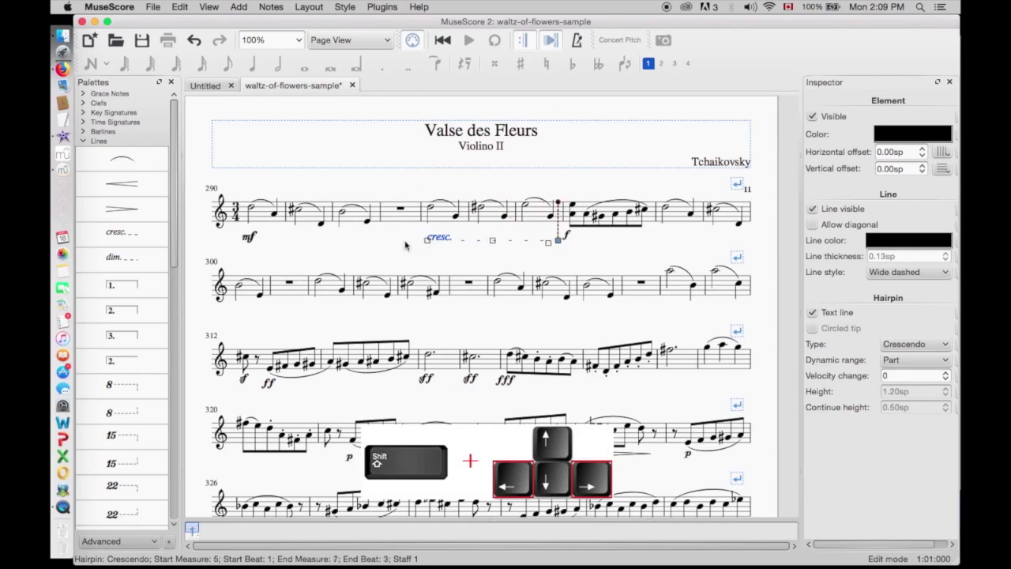
left_click(403, 245)
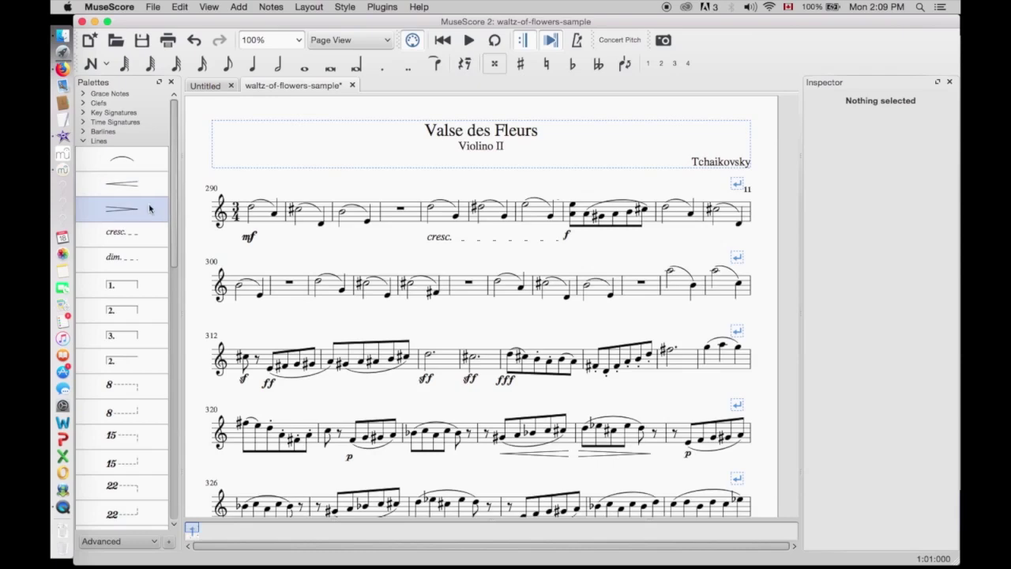
Step: Add a "cresc." line just after the fff in the third system and extend it to beat 1 of measure 32
left_click_drag(132, 236, 520, 389)
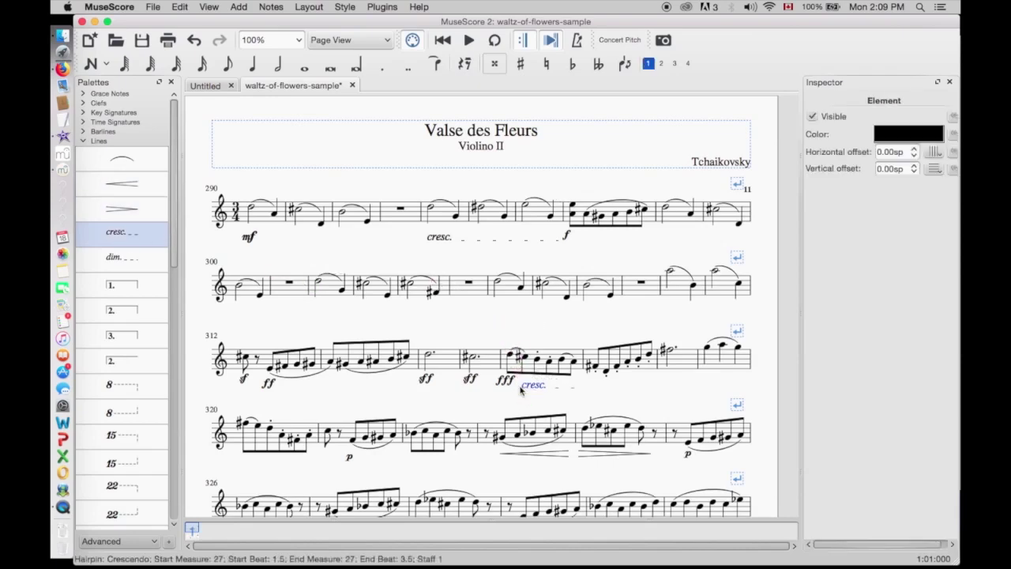
double_click(528, 387)
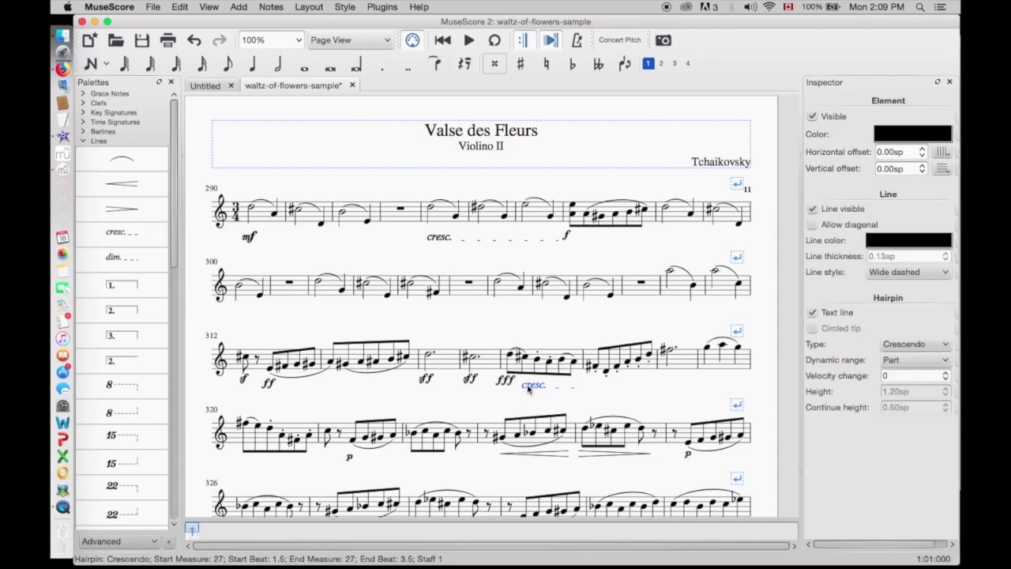
key("shift+Right")
key("shift+Right")
key("shift+Right")
key("shift+Right")
key("shift+Right")
key("shift+Right")
key("shift+Right")
key("shift+Right")
key("shift+Right")
key("shift+Right")
key("shift+Right")
key("shift+Right")
key("shift+Right")
key("shift+Right")
key("shift+Right")
key("shift+Right")
key("shift+Right")
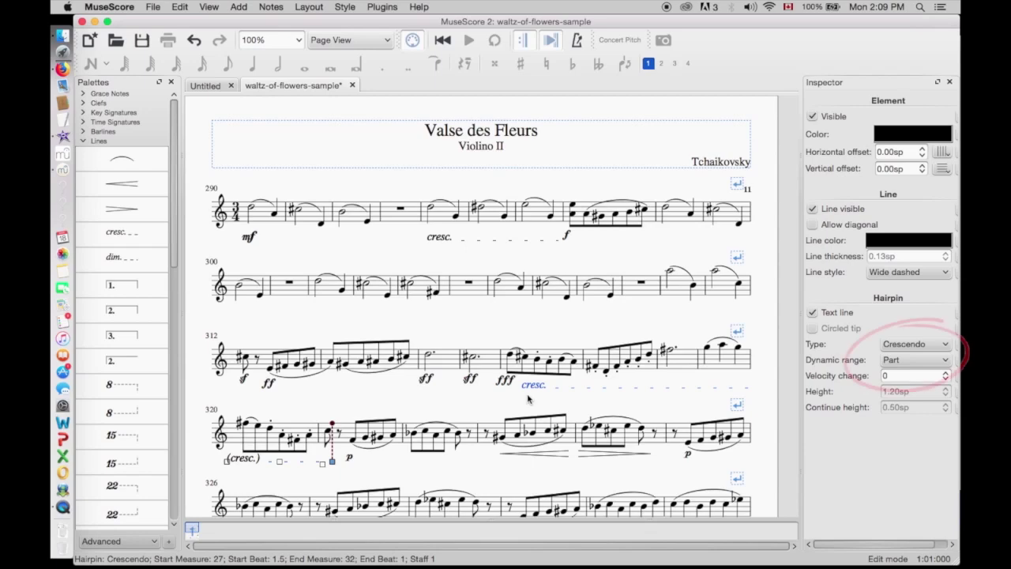
Step: Change the hairpin type of the "cresc." line after the fff to Decrescendo
left_click(925, 343)
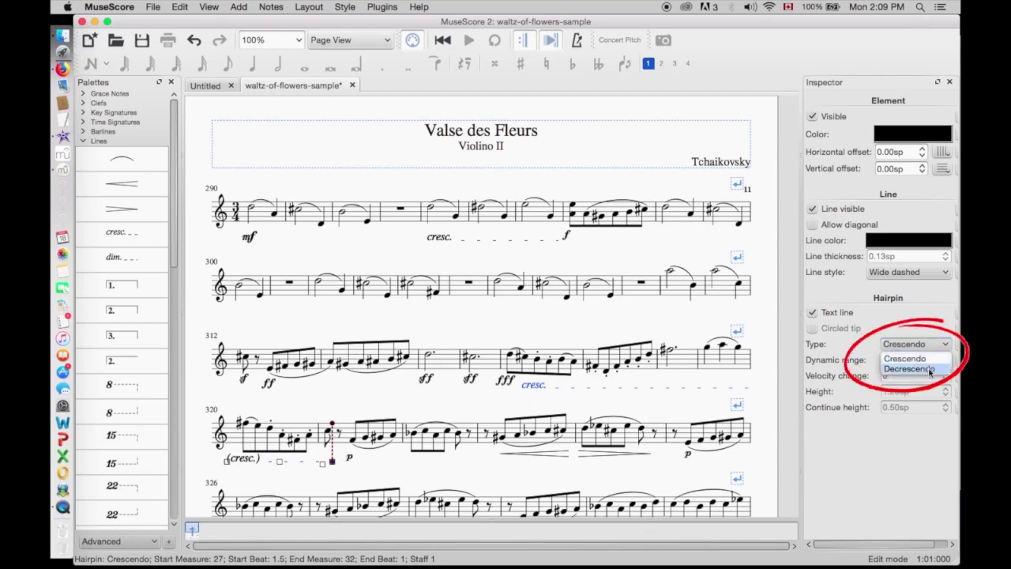
left_click(930, 370)
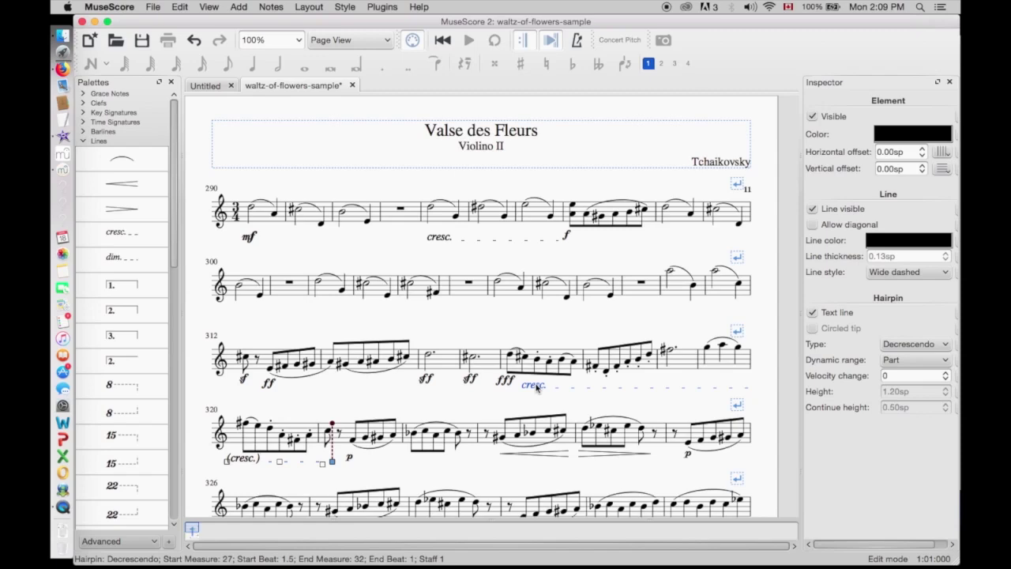
Step: Change the beginning text of the line after the fff to "decresc." and clear its continuation text
key("Escape")
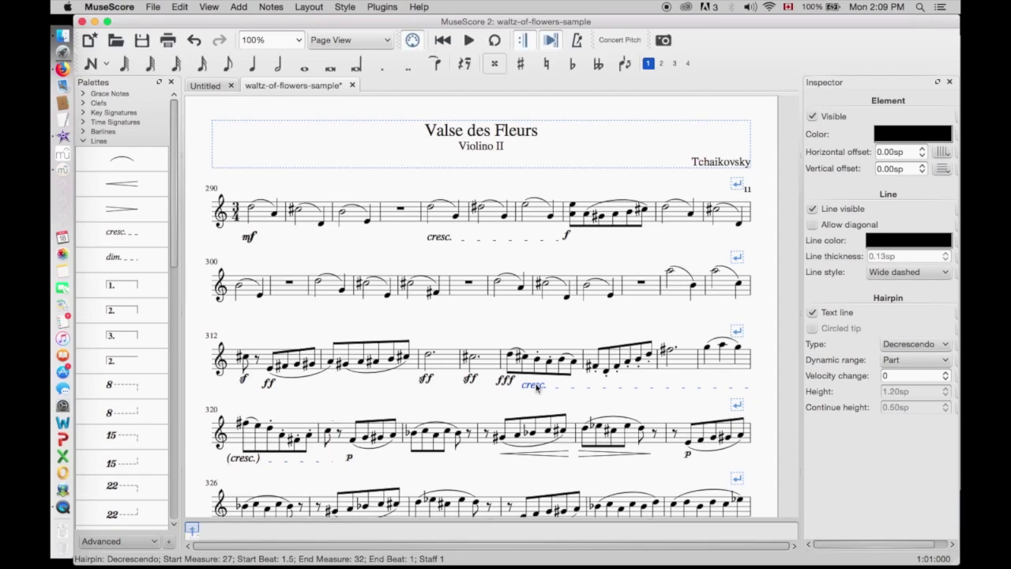
right_click(536, 387)
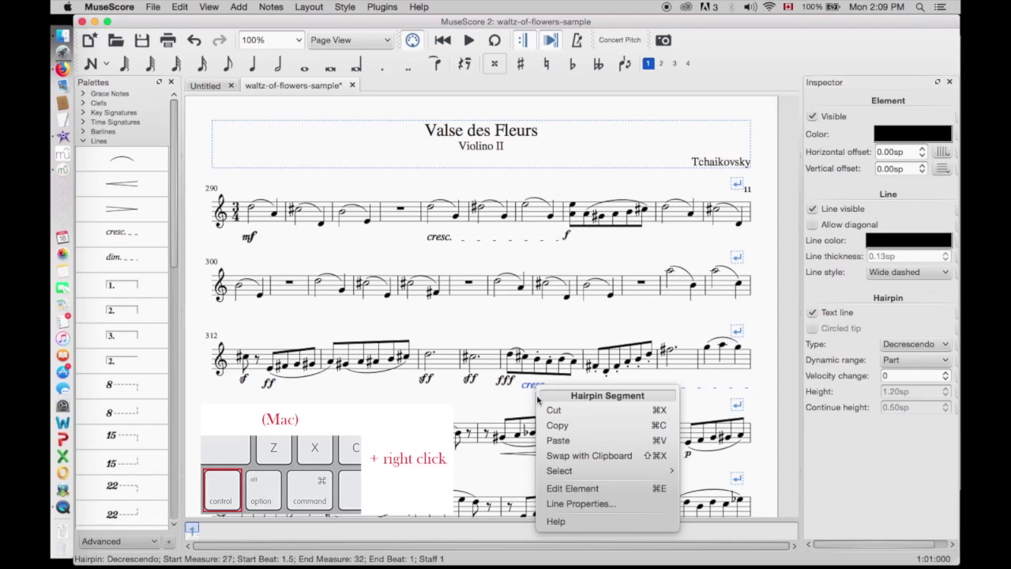
left_click(559, 504)
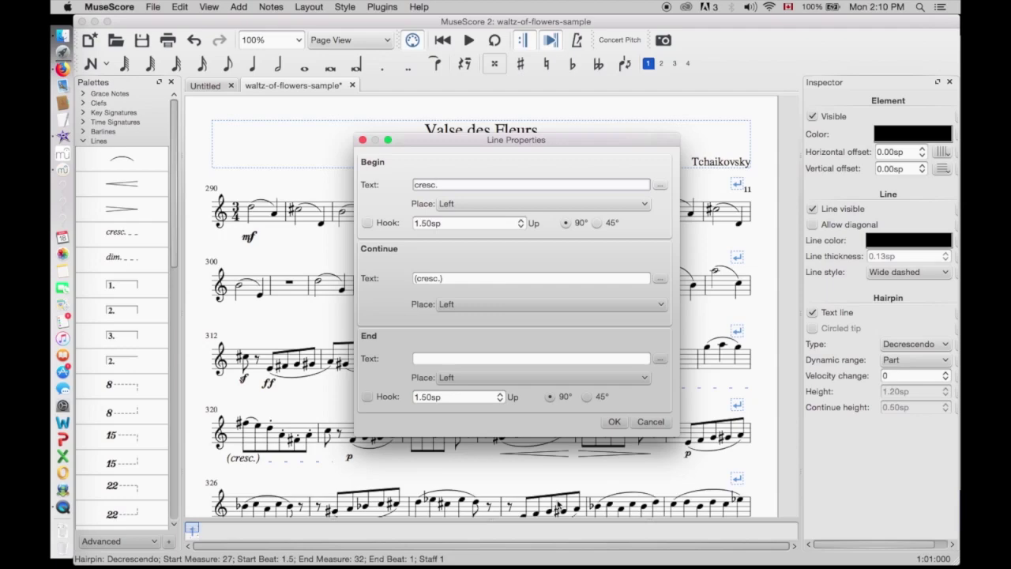
key("BackSpace")
type("de")
left_click(463, 278)
left_click_drag(444, 278, 360, 255)
key("BackSpace")
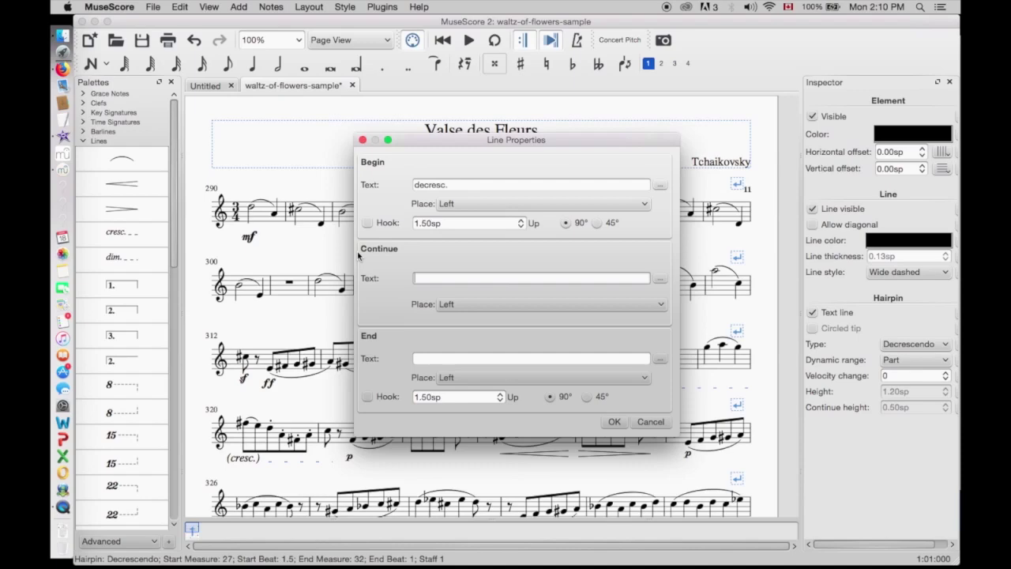
left_click(614, 421)
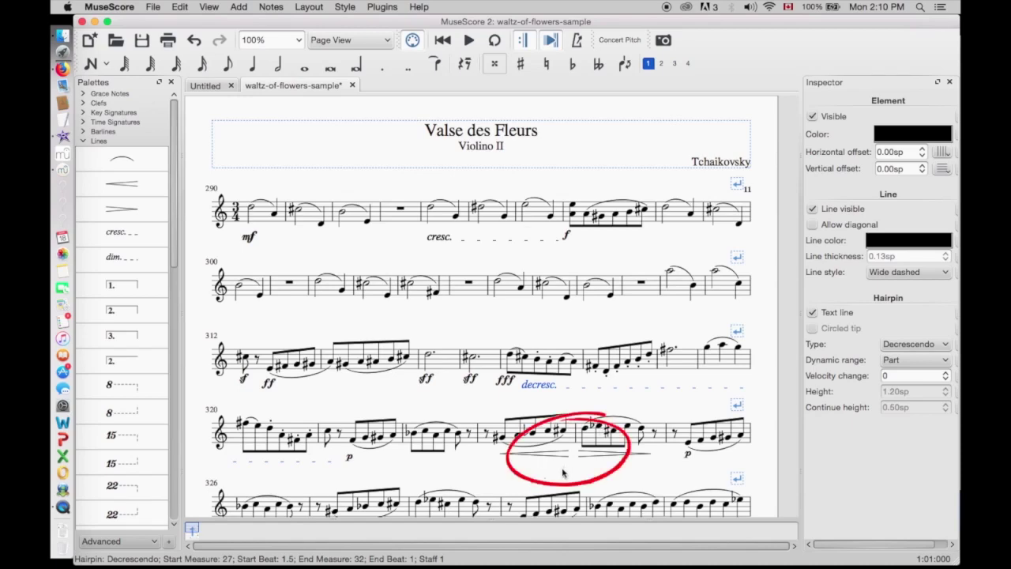
key("Escape")
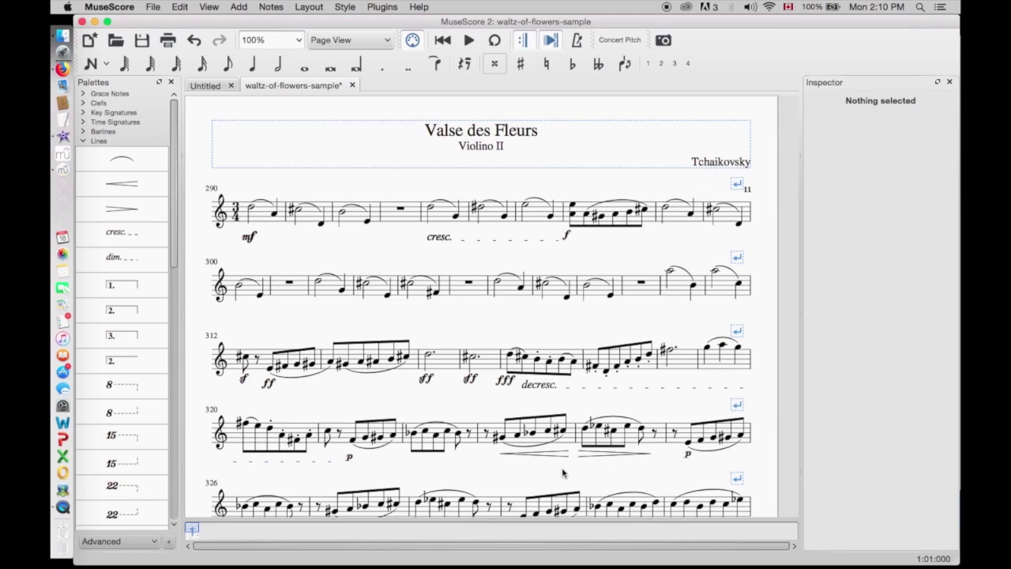
Step: Copy the p dynamic from measure 32 to the last eighth note of measure 34, between the two hairpins
left_click(349, 458)
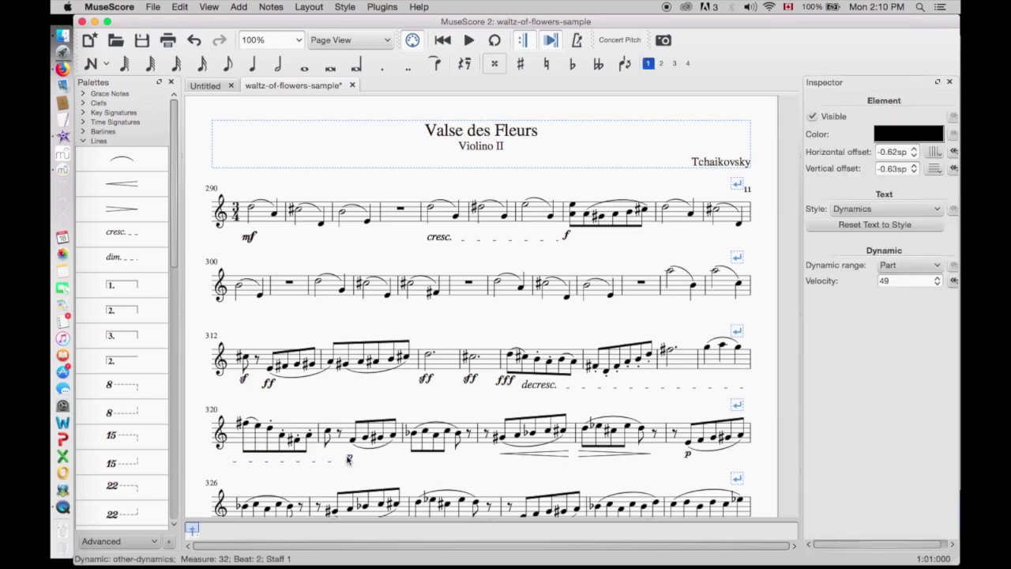
left_click(181, 7)
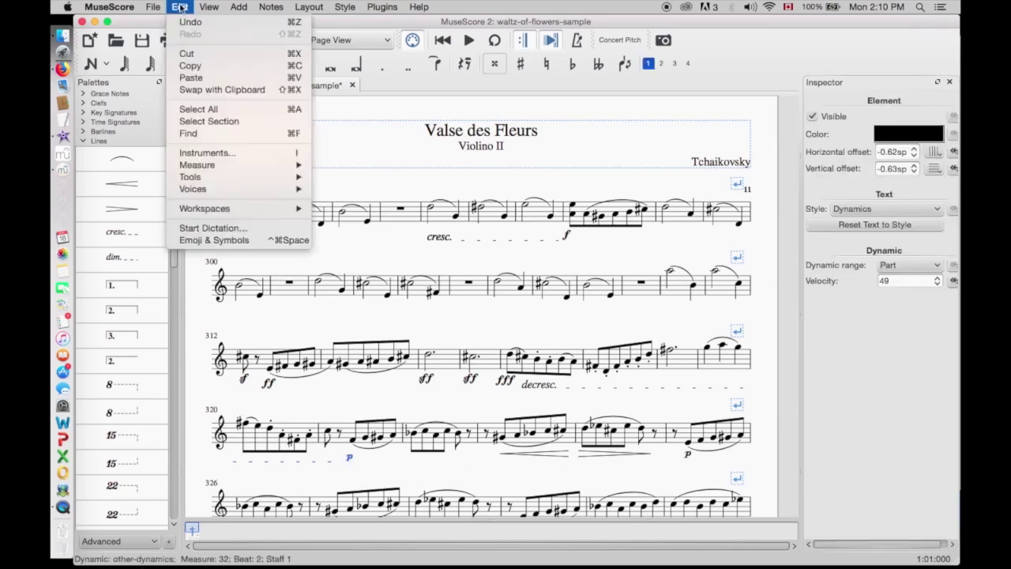
left_click(189, 68)
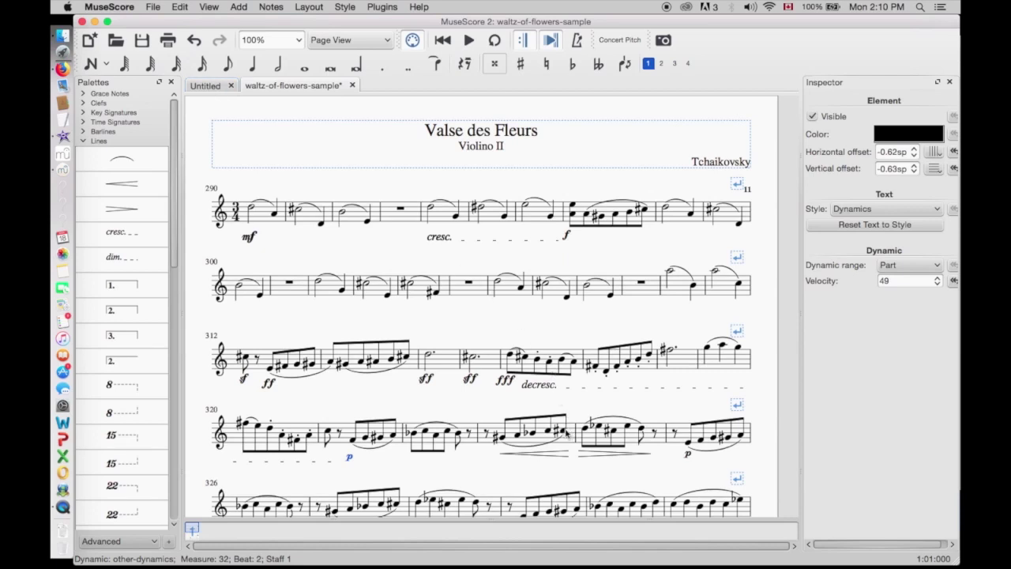
left_click(564, 432)
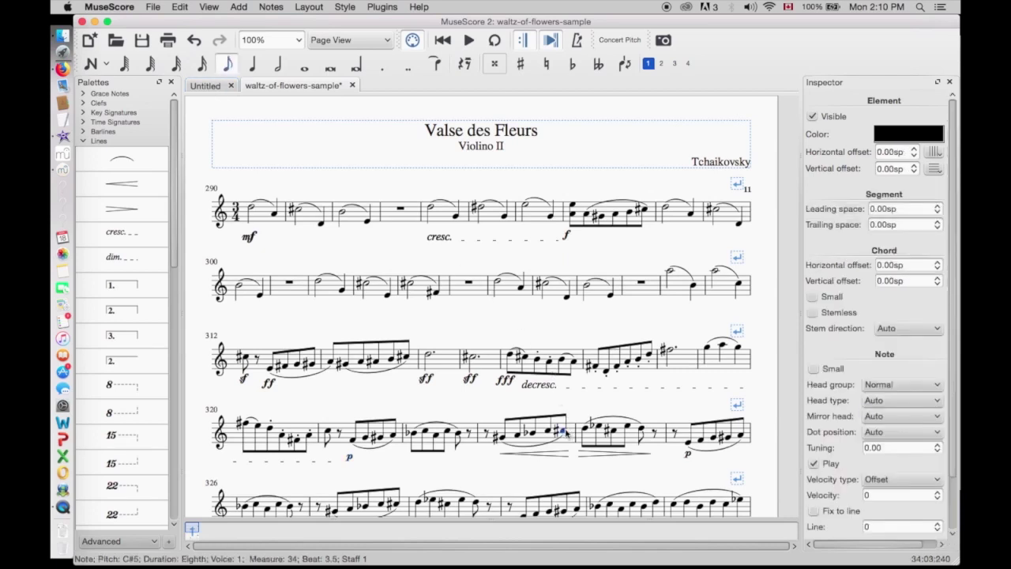
left_click(181, 7)
left_click(191, 79)
Step: Make the p dynamic between the two hairpins invisible and set its velocity to 54
left_click(562, 460)
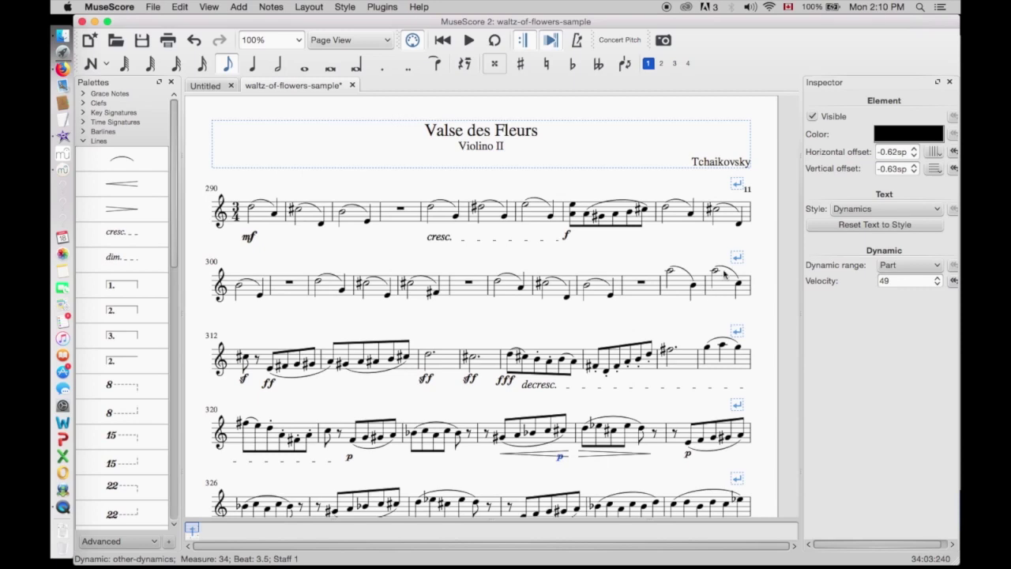
left_click(814, 116)
left_click(929, 278)
left_click(939, 279)
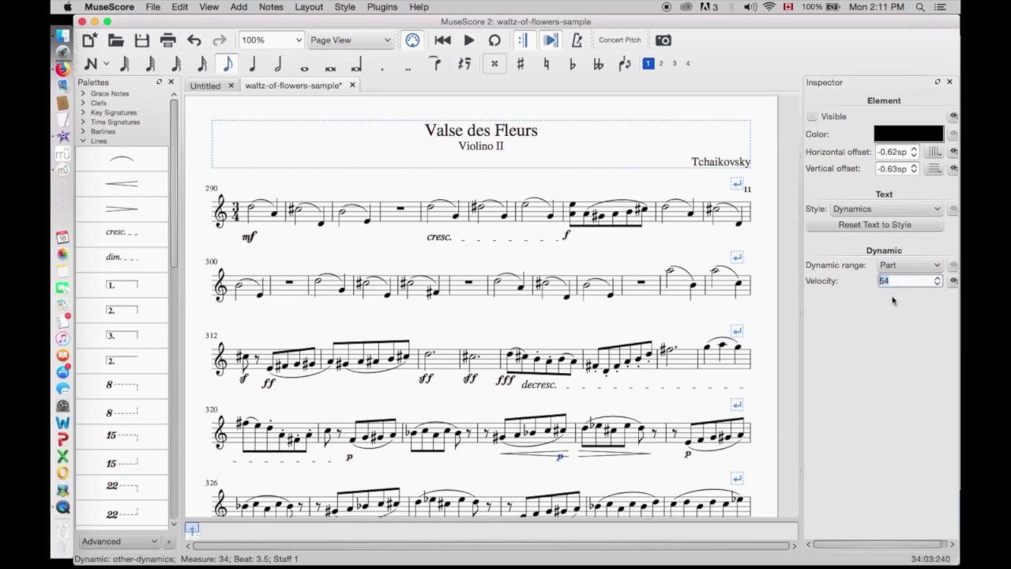
left_click(475, 460)
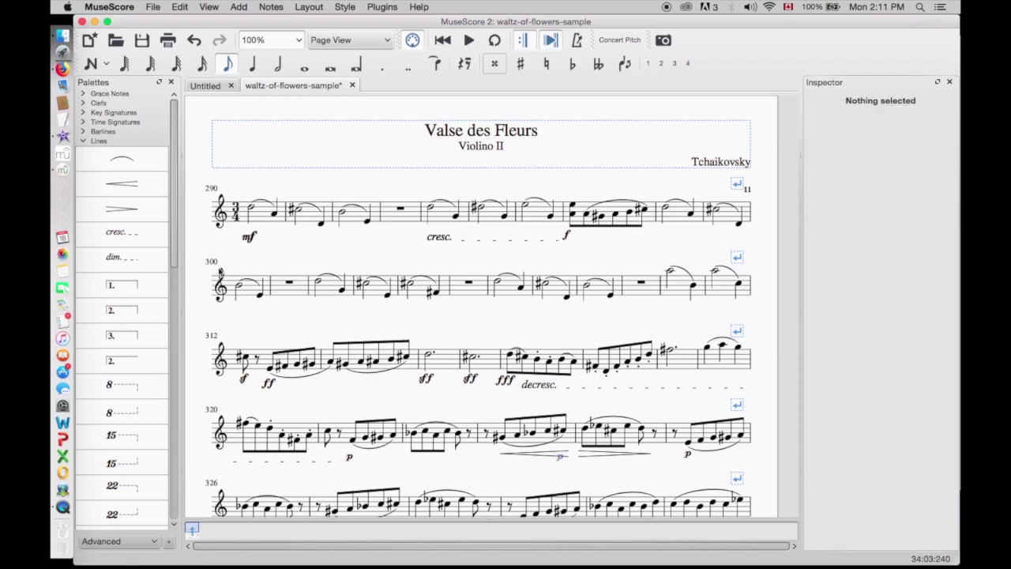
Step: Close the waltz-of-flowers-sample score and save its changes
left_click(152, 8)
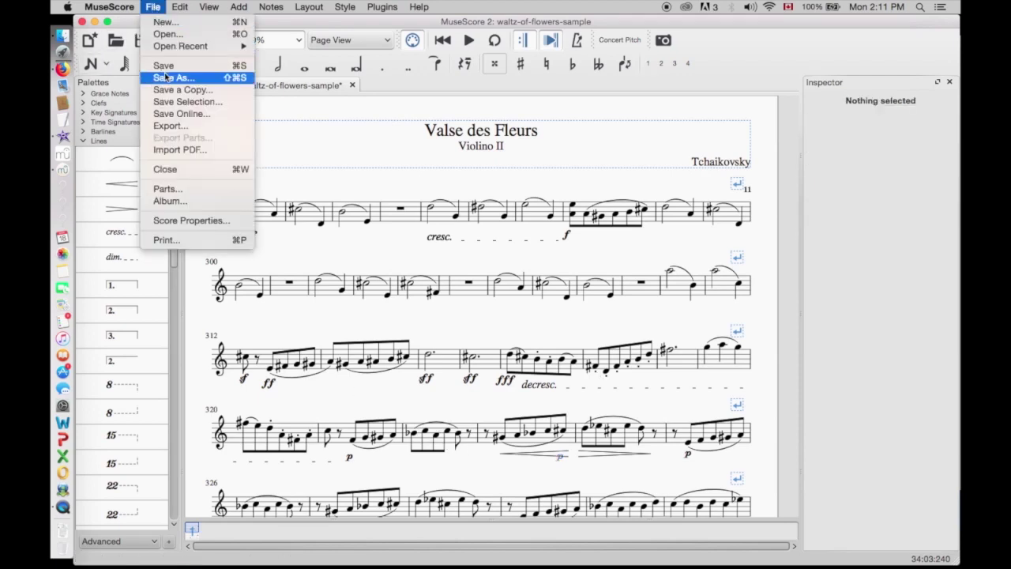
left_click(165, 169)
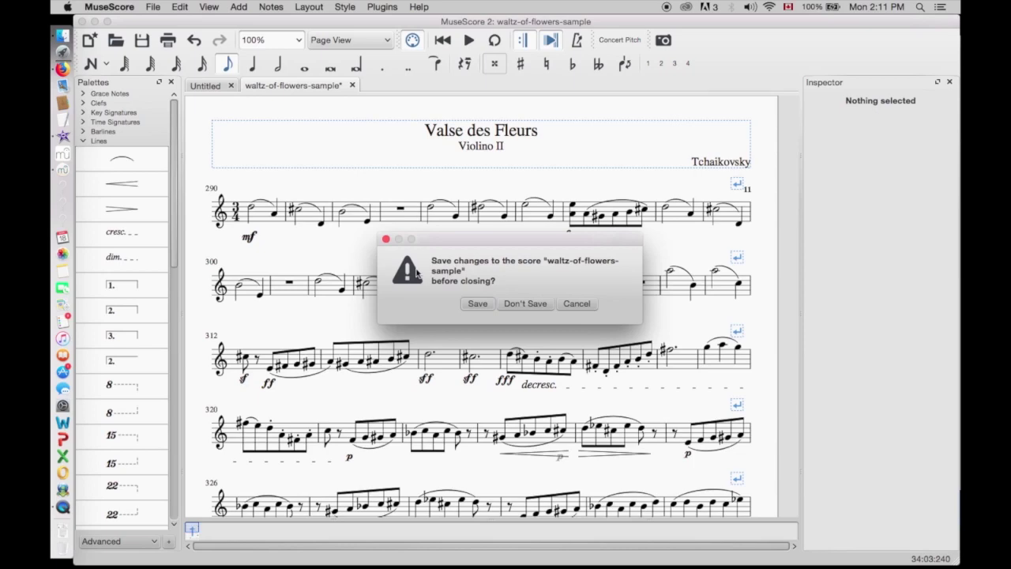
left_click(477, 304)
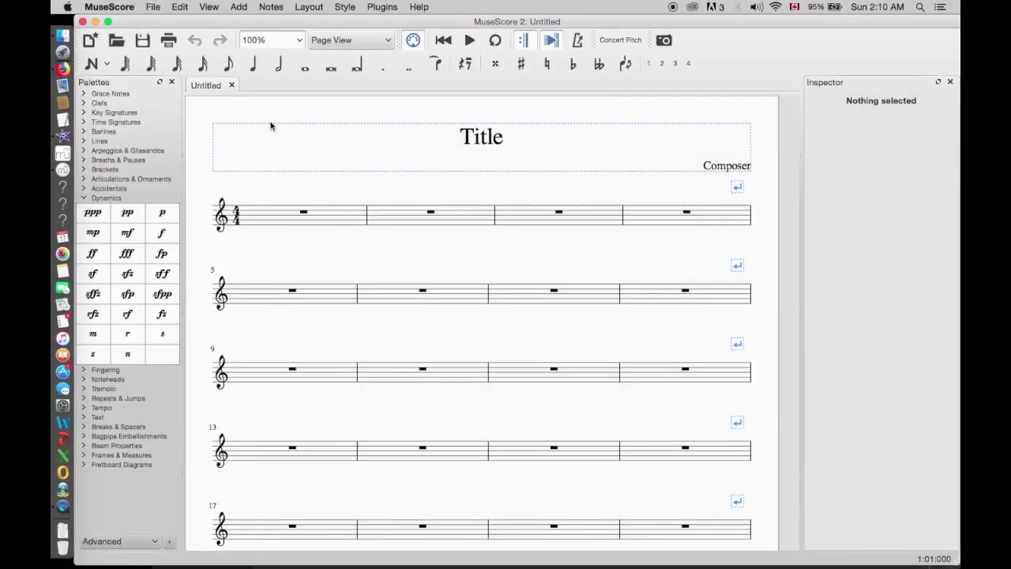
Step: Open the recent score royal-fireworks-sample.mscz
left_click(153, 8)
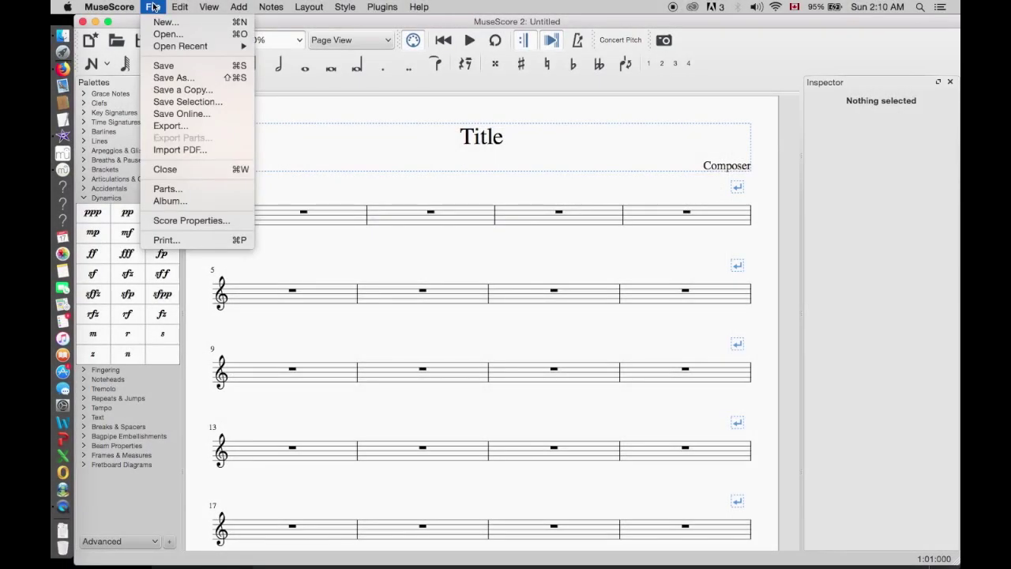
mouse_move(184, 48)
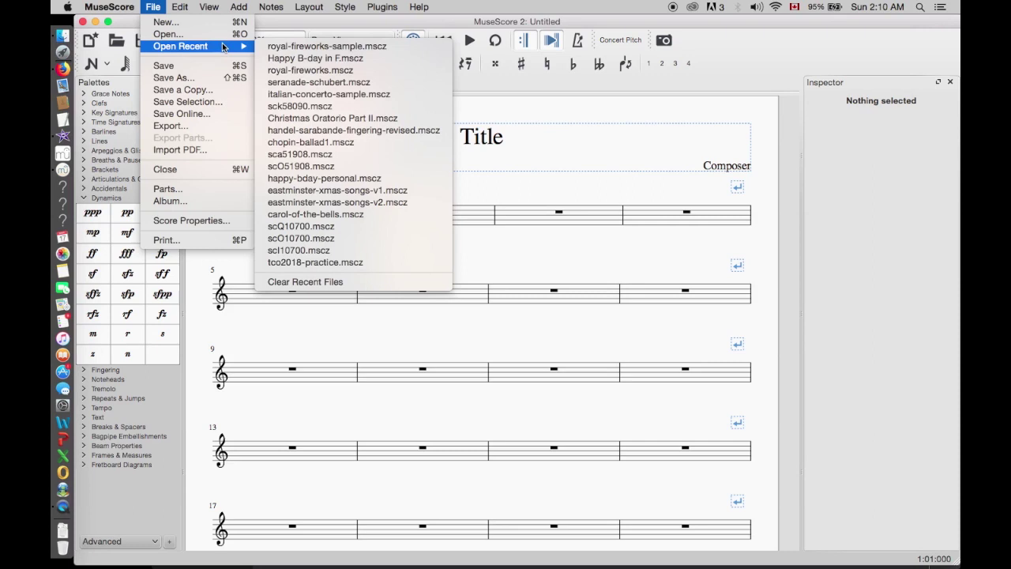
left_click(258, 46)
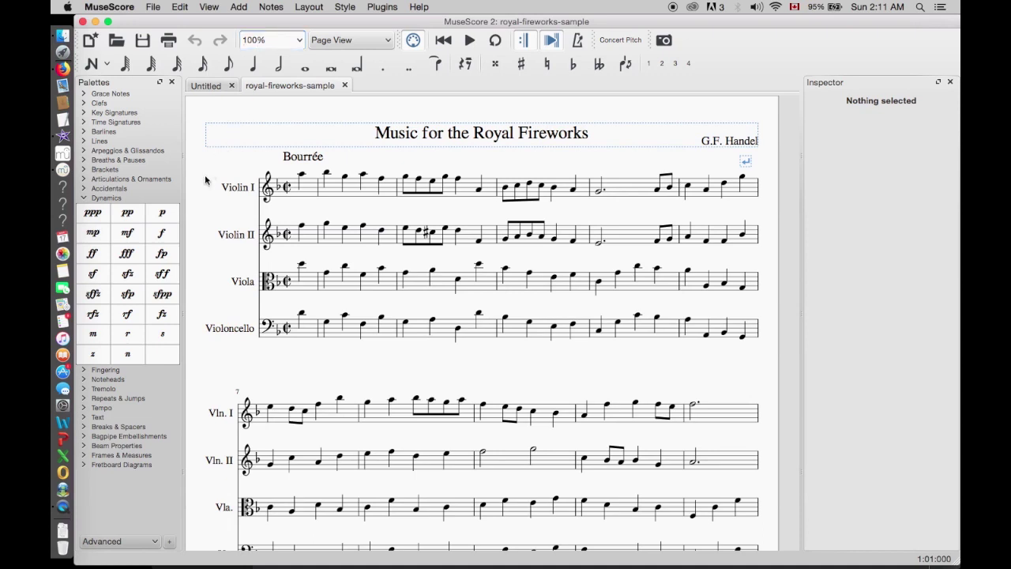
Step: Add an f dynamic under the first Violin I note and set its dynamic range to System
left_click_drag(166, 235, 299, 204)
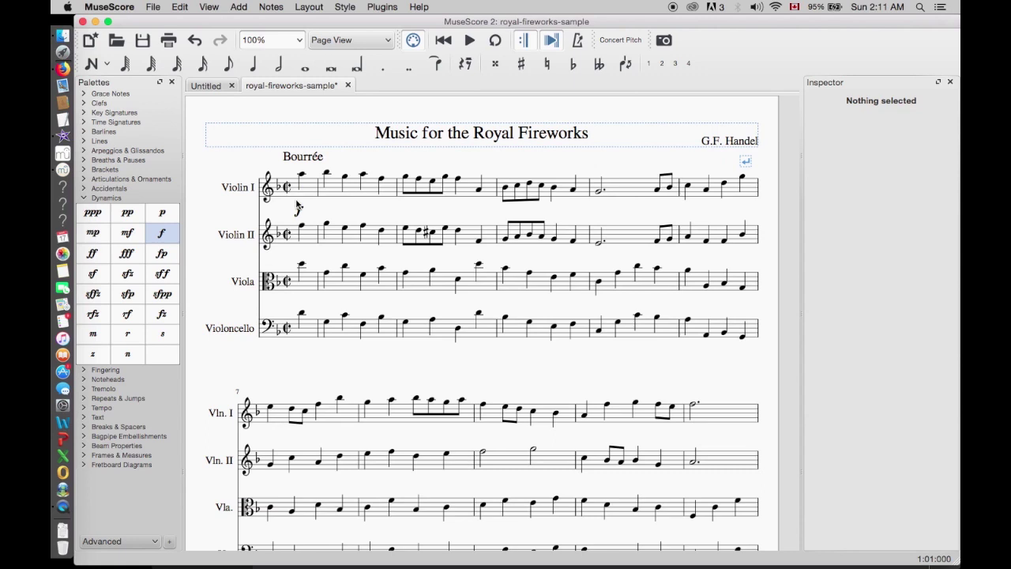
left_click(298, 208)
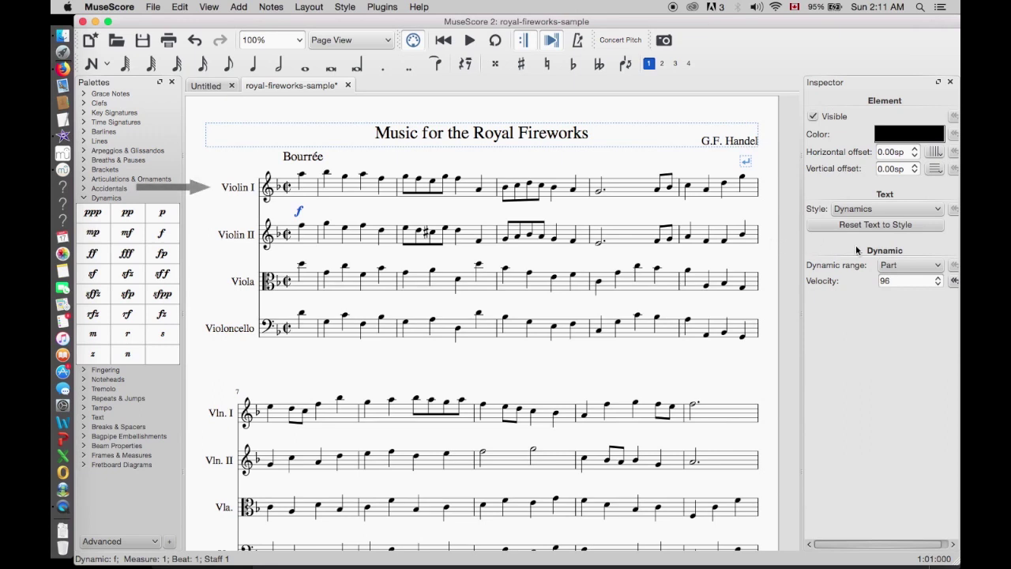
left_click(936, 269)
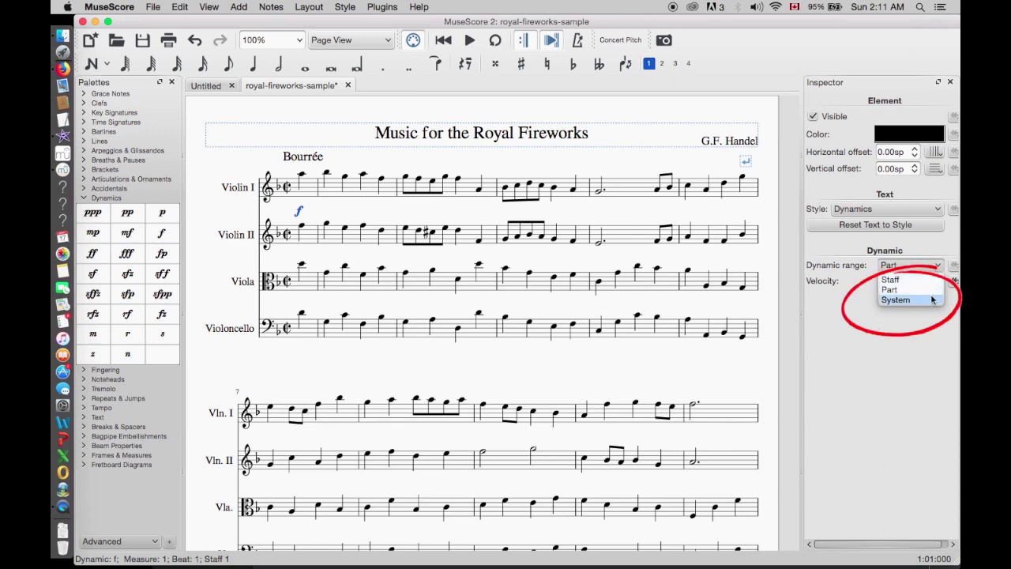
left_click(932, 299)
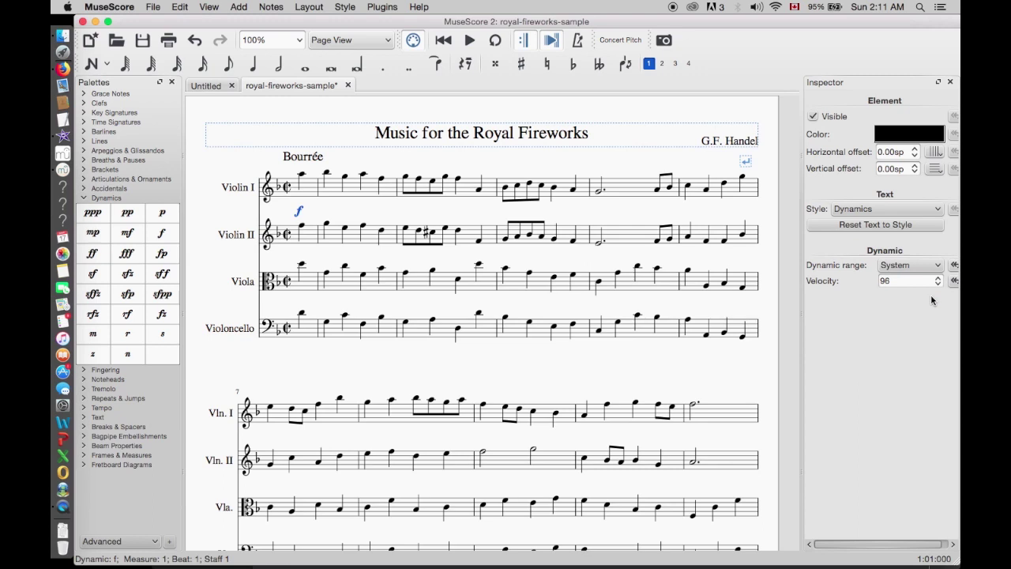
Step: Play back the opening measures and set the dynamic range of the Violin I f to Part
left_click(470, 41)
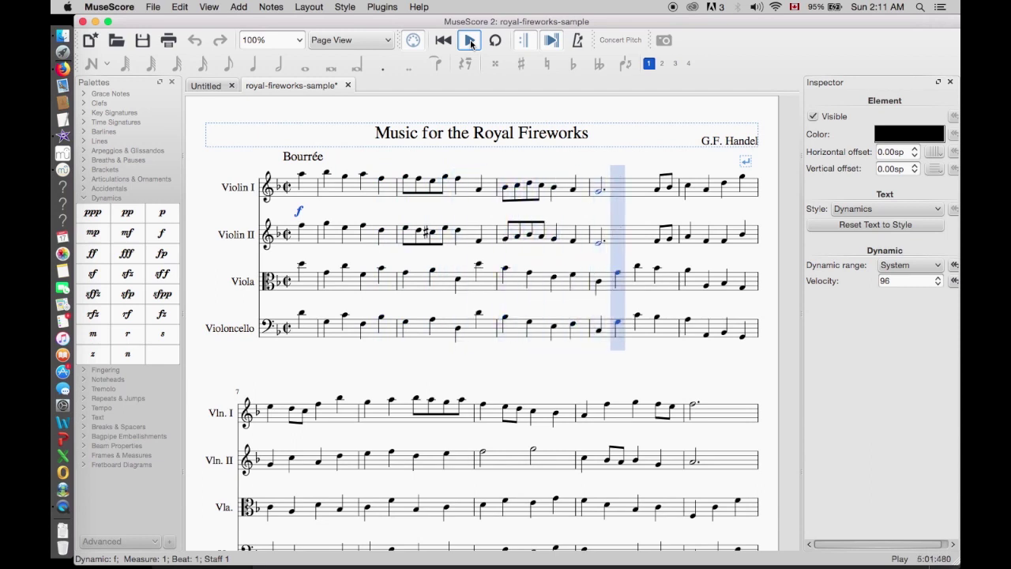
left_click(469, 41)
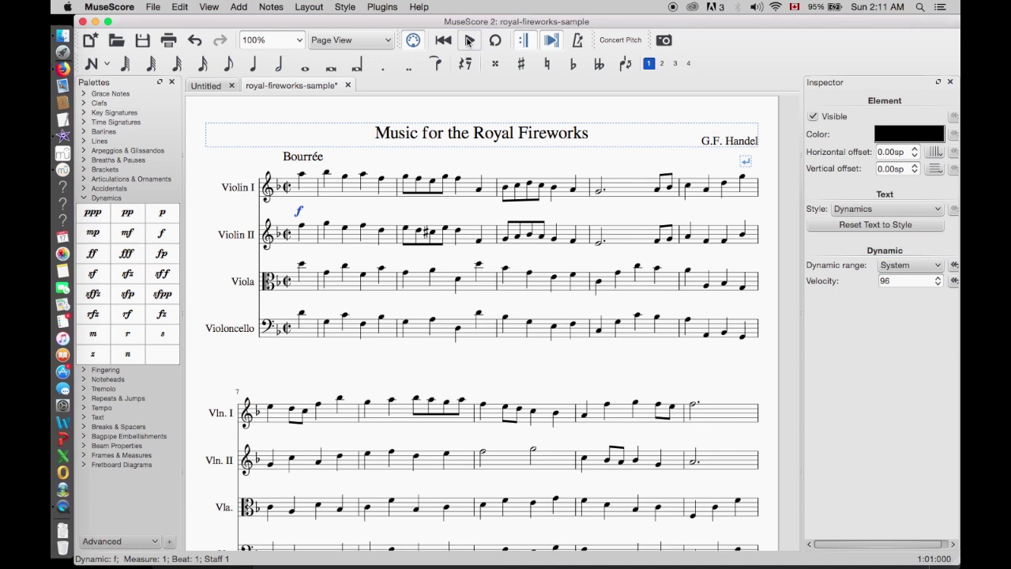
left_click(933, 265)
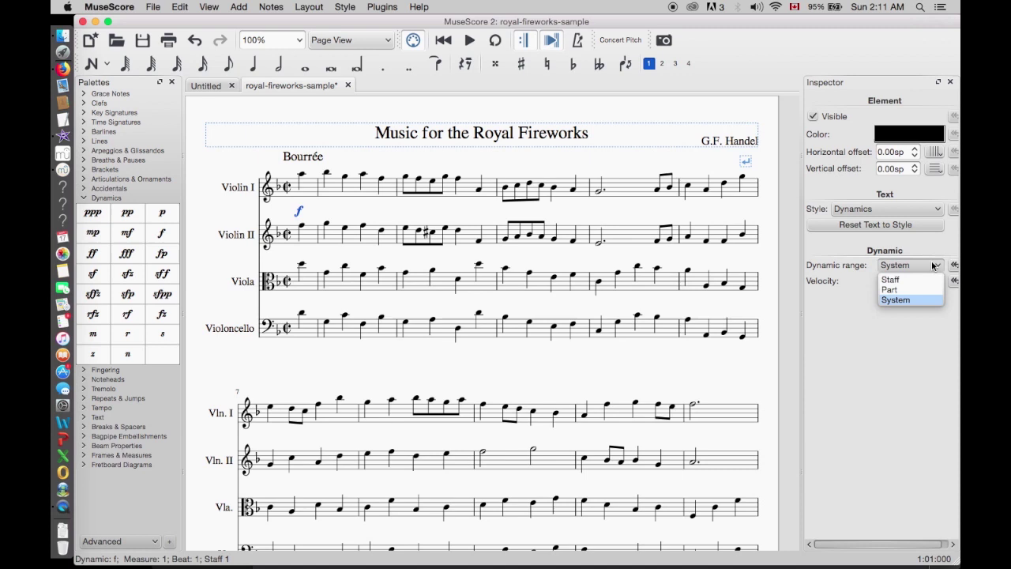
left_click(926, 289)
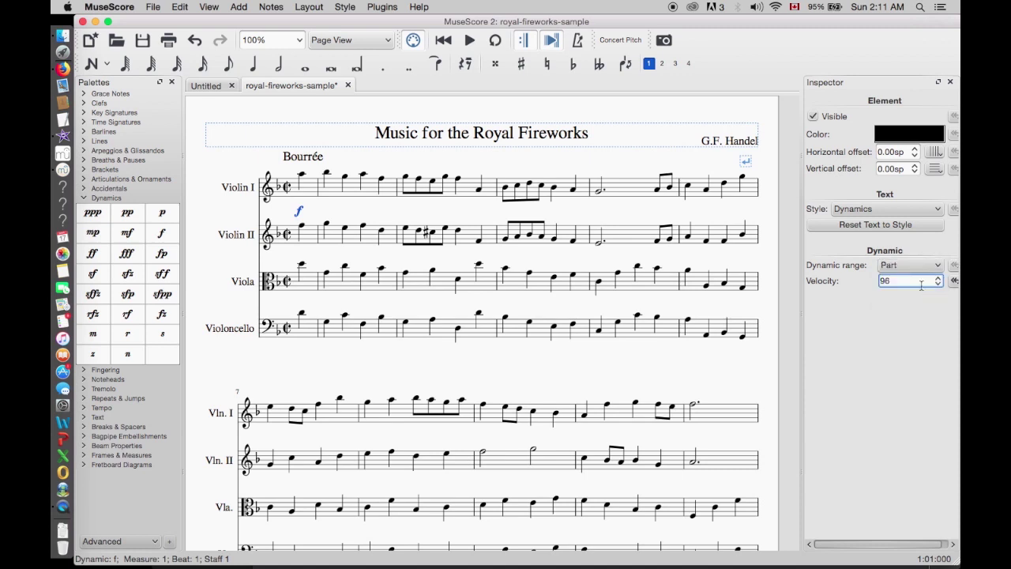
Step: Copy the Violin I f dynamic to the first note of Violin II
left_click(299, 212)
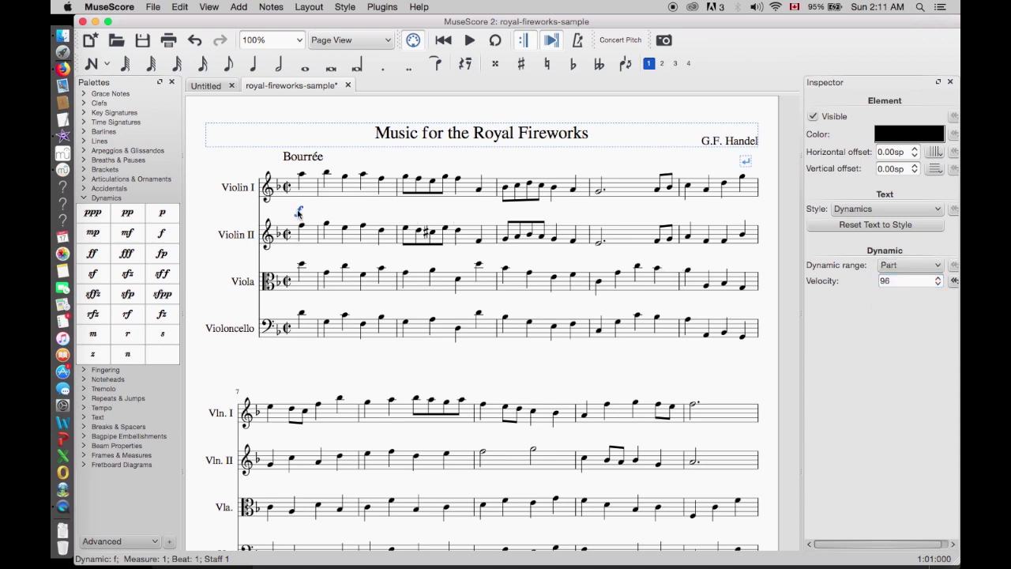
left_click(180, 8)
left_click(188, 66)
key("alt+Down")
left_click(187, 8)
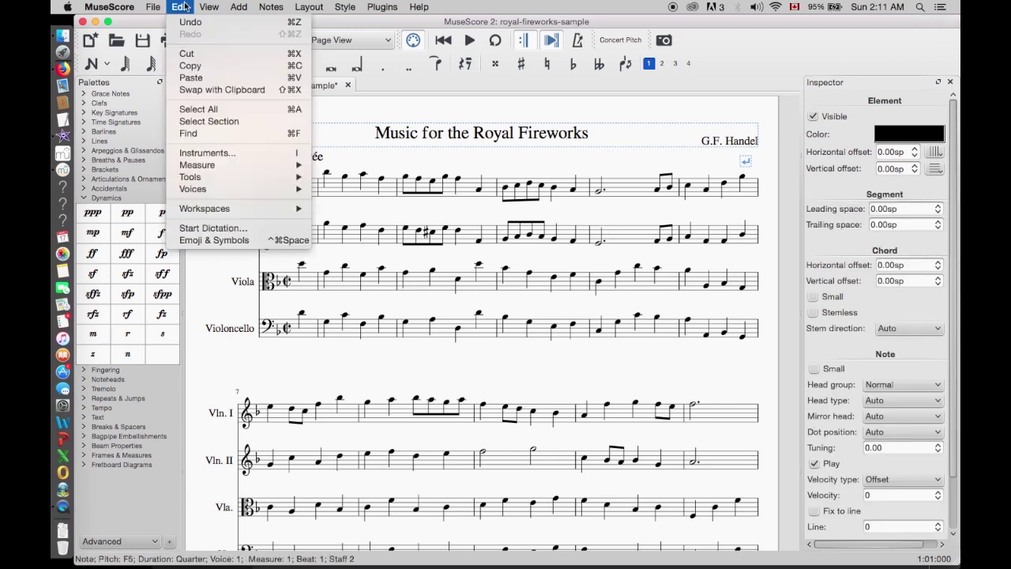
left_click(188, 75)
Step: Paste the copied f dynamic onto the first notes of the Viola and Violoncello
left_click(301, 266)
left_click(181, 7)
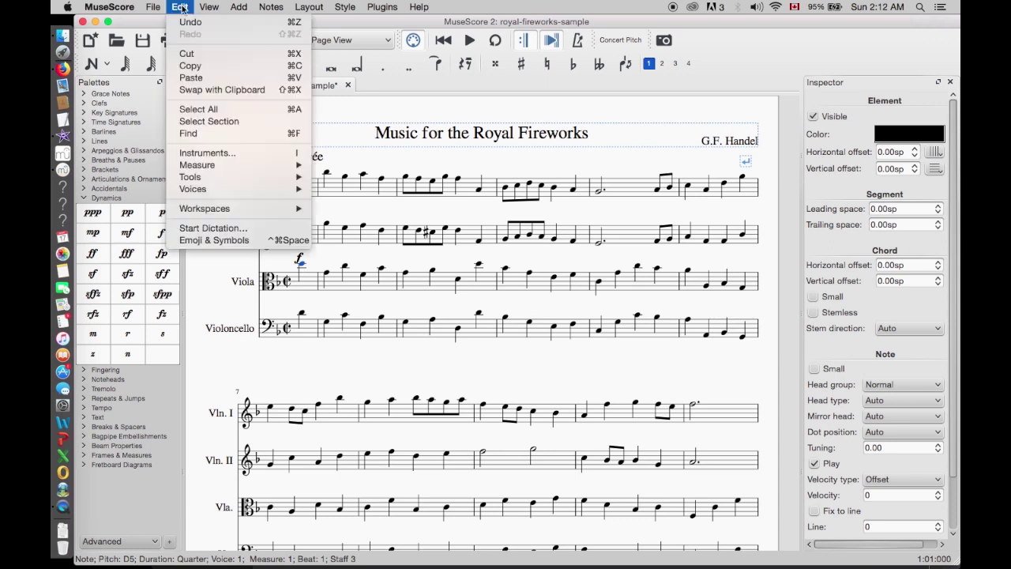
left_click(190, 77)
left_click(301, 314)
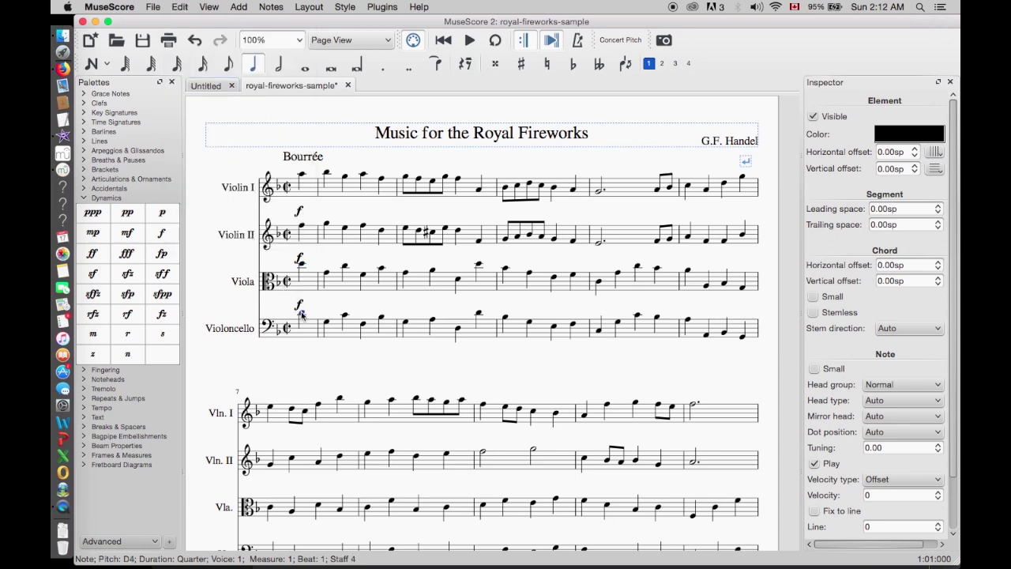
left_click(184, 9)
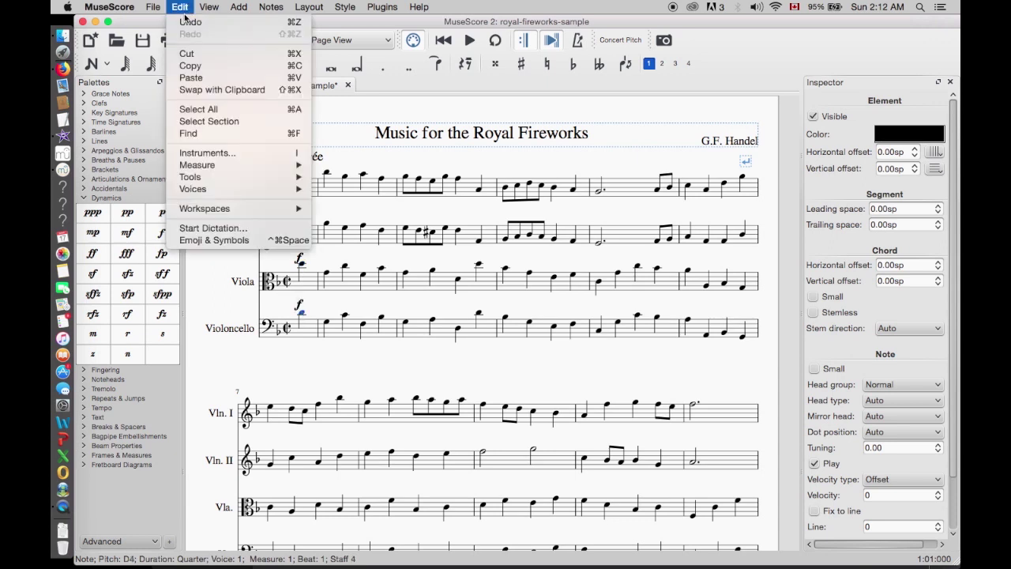
left_click(189, 78)
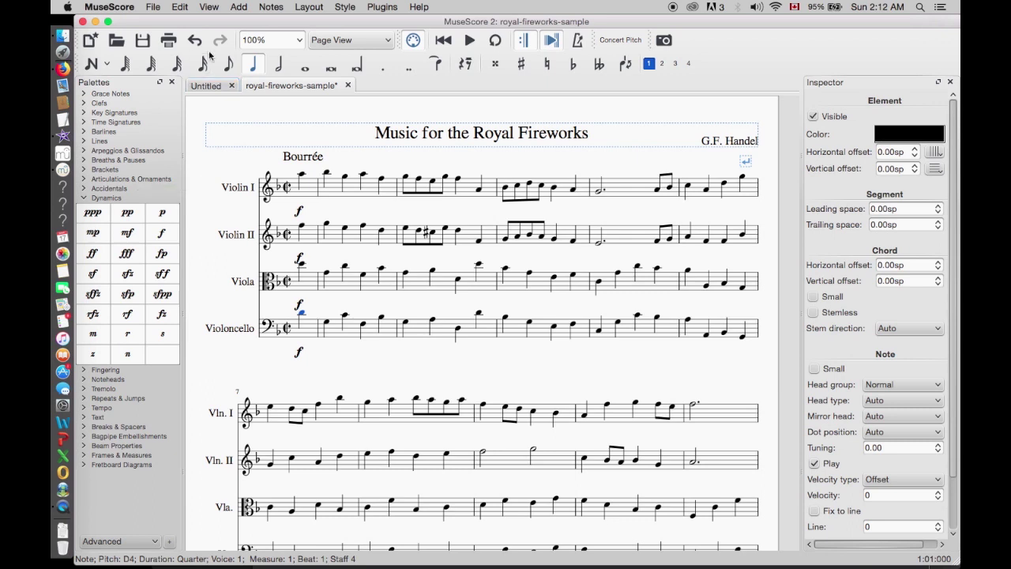
Step: Adjust the volume of the first Violin channel in the mixer, close the mixer and play back the score
left_click(210, 7)
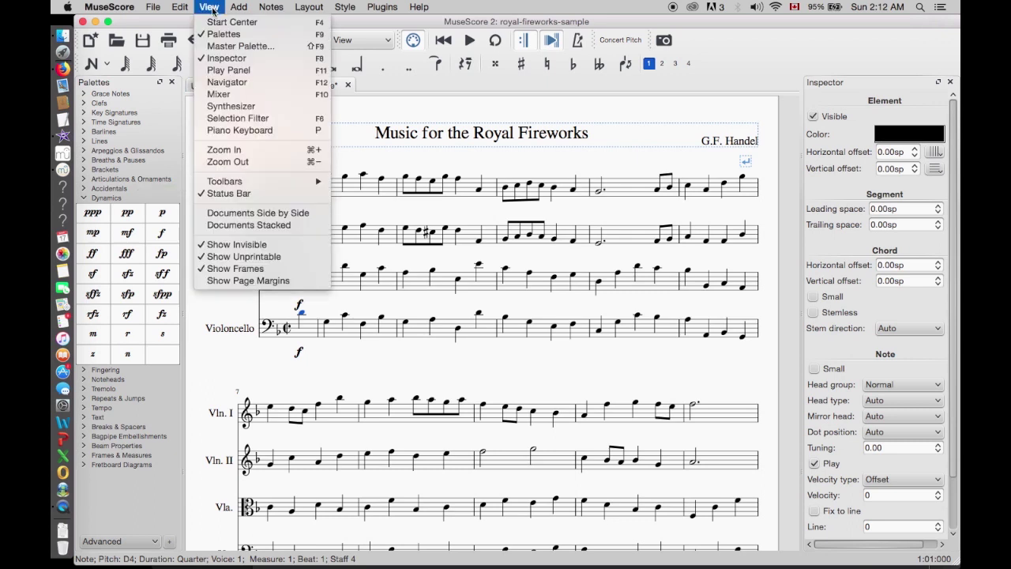
left_click(212, 94)
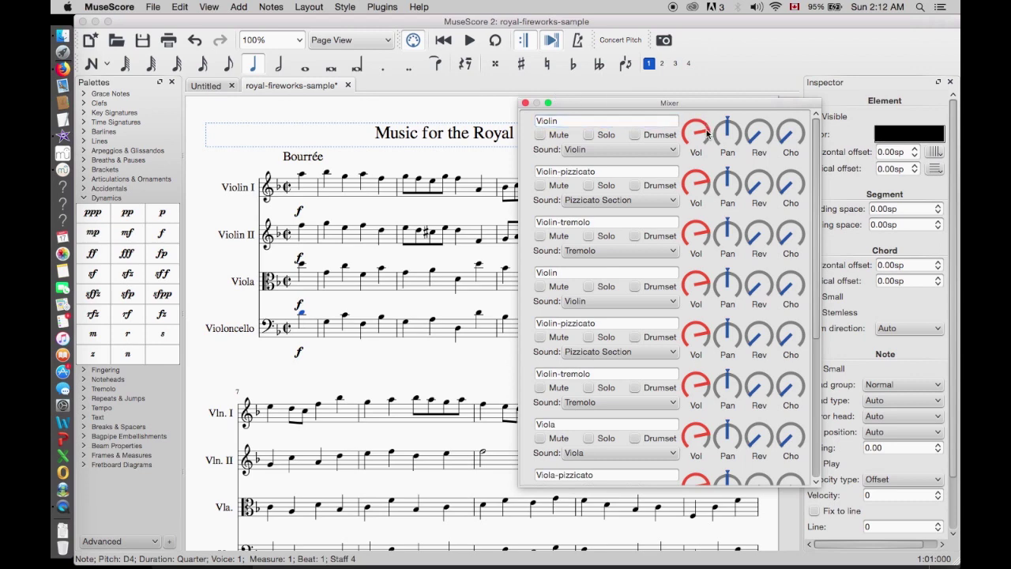
mouse_move(705, 131)
left_mouse_down()
mouse_move(706, 143)
mouse_move(701, 124)
left_mouse_up()
left_click(525, 105)
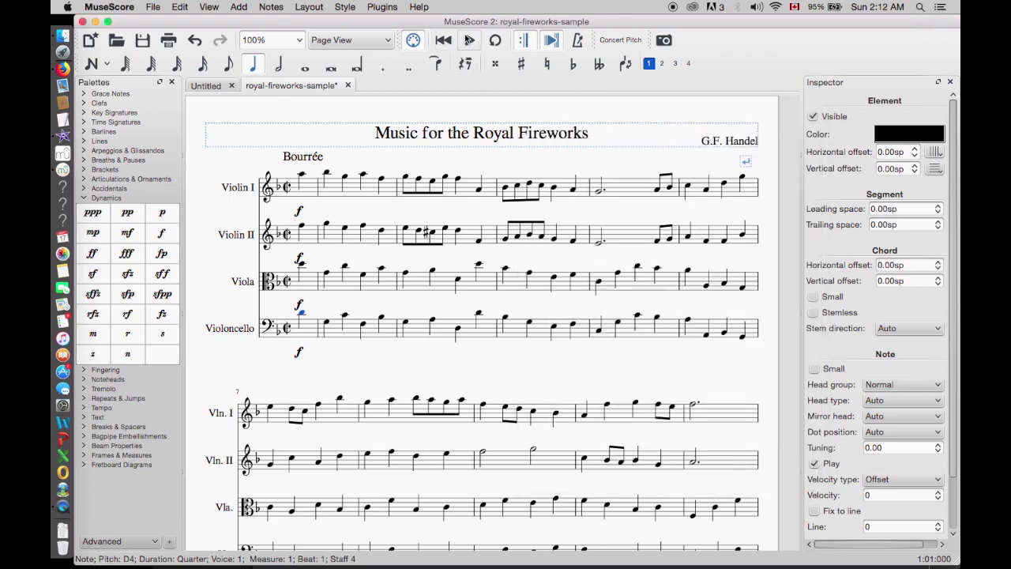
left_click(470, 40)
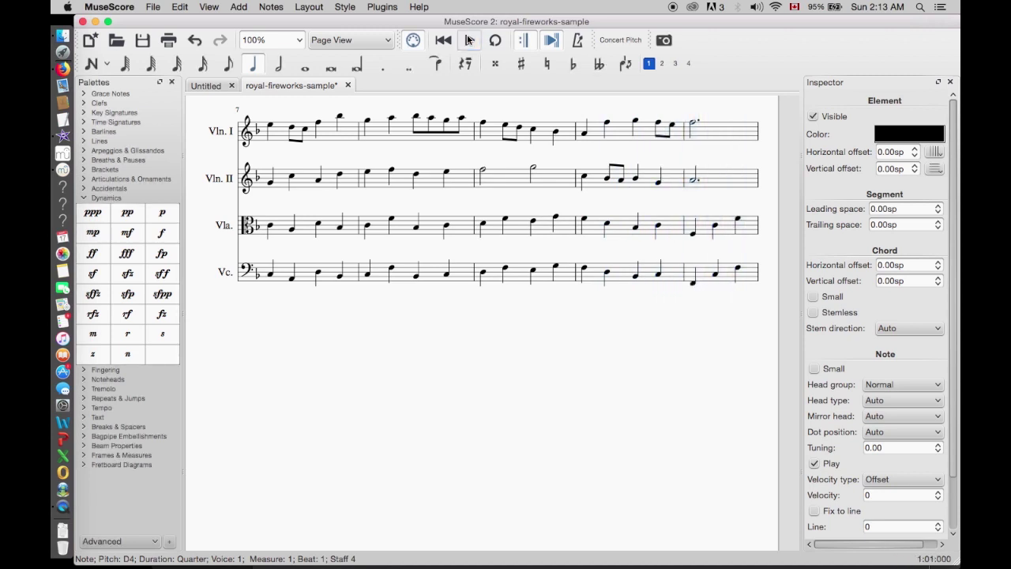
Step: Save the royal-fireworks-sample score and close it
left_click(154, 7)
left_click(158, 66)
left_click(154, 7)
left_click(153, 170)
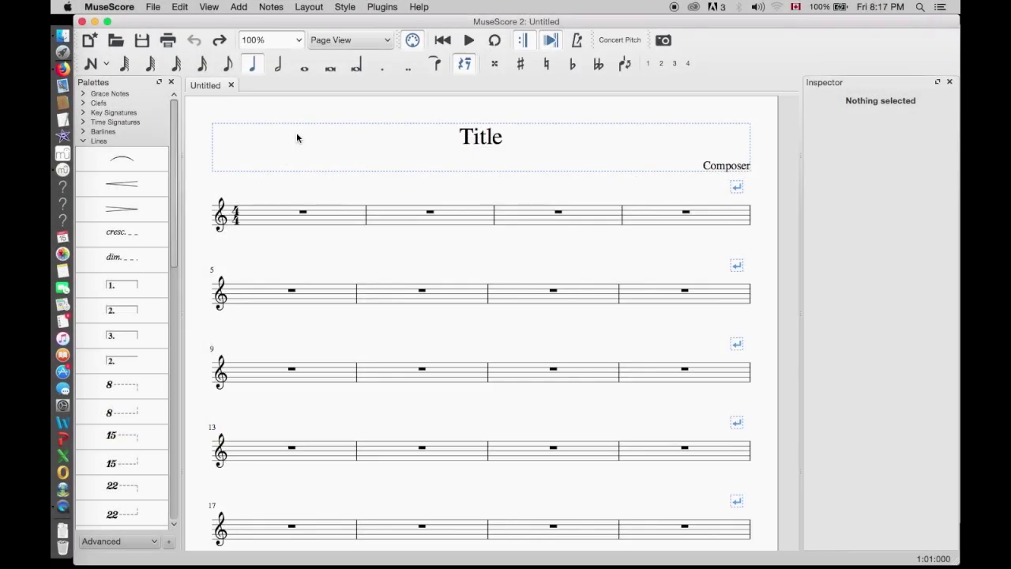
Step: Open the recent score italian-concerto-sample.mscz
left_click(156, 7)
mouse_move(188, 48)
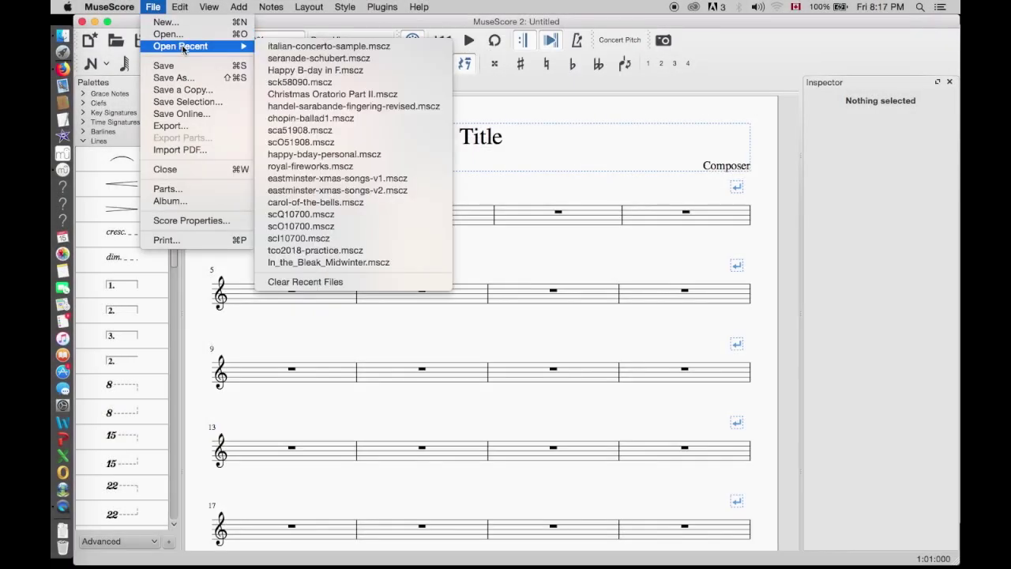
left_click(290, 45)
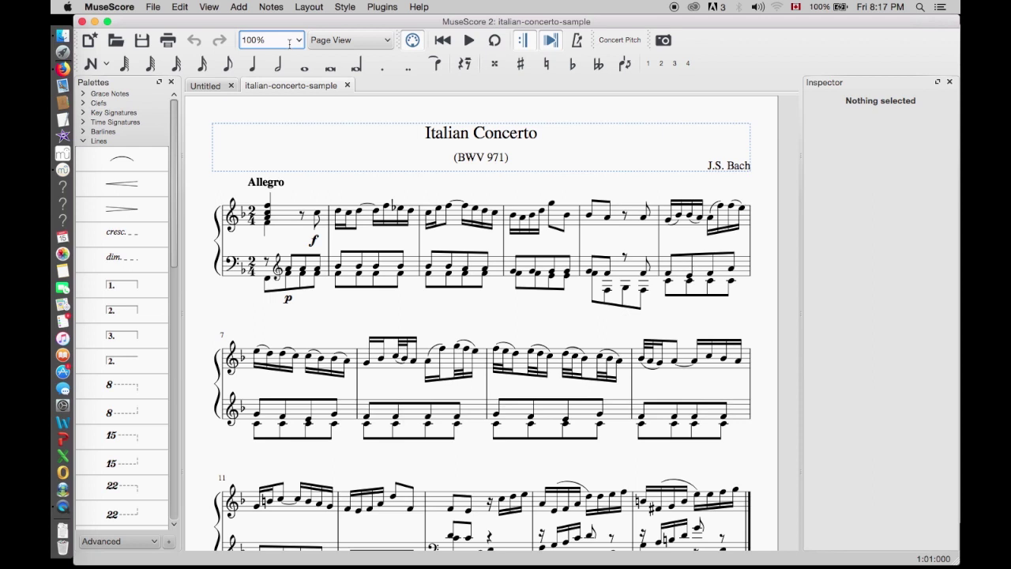
Step: Set the dynamic range of both the upper-staff f and the lower-staff p in measure 1 to Staff
left_click(316, 239)
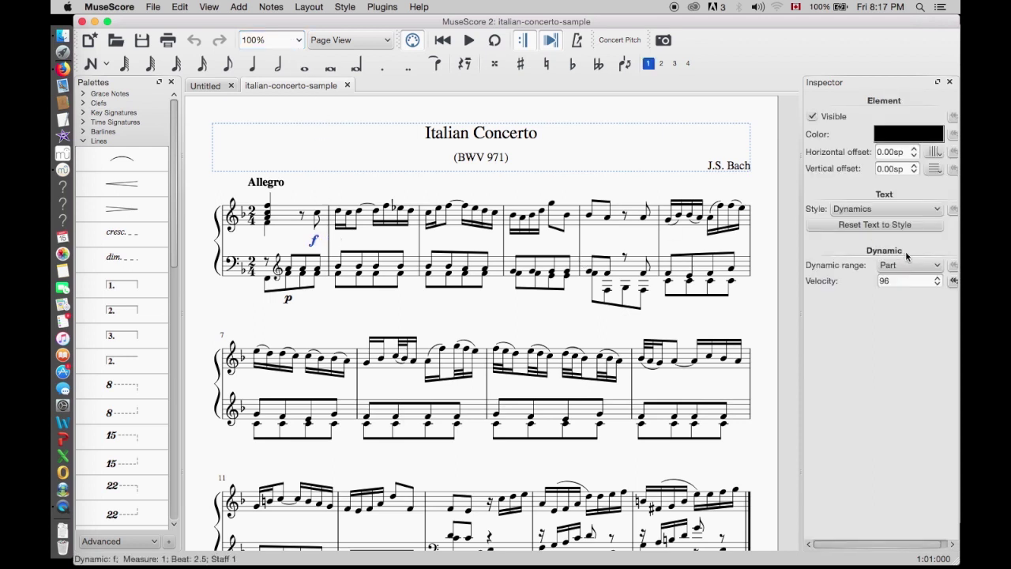
left_click(935, 265)
left_click(890, 280)
left_click(289, 300)
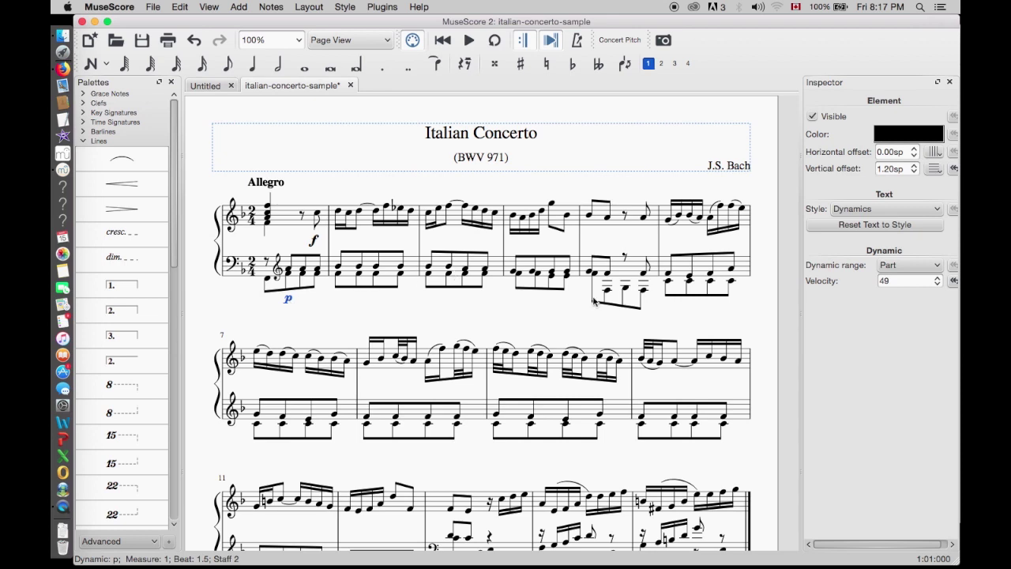
left_click(932, 269)
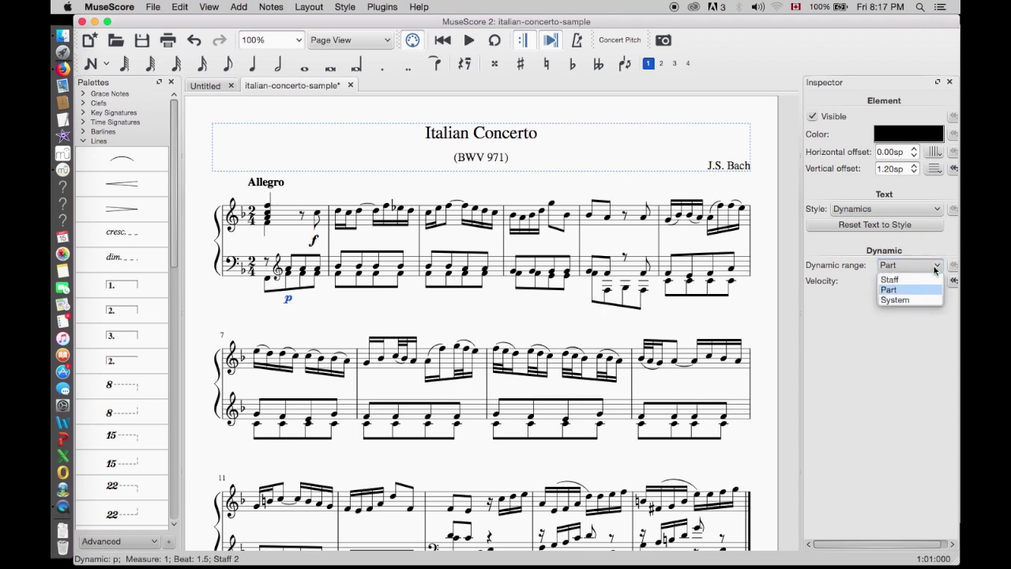
left_click(930, 283)
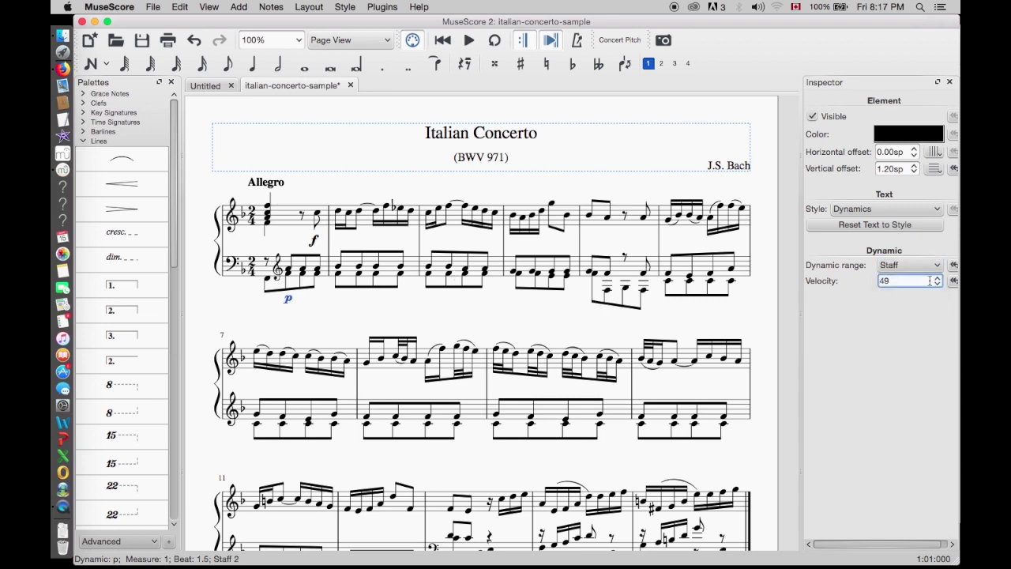
Step: Save the italian-concerto-sample score and close it
left_click(153, 6)
left_click(164, 66)
left_click(153, 7)
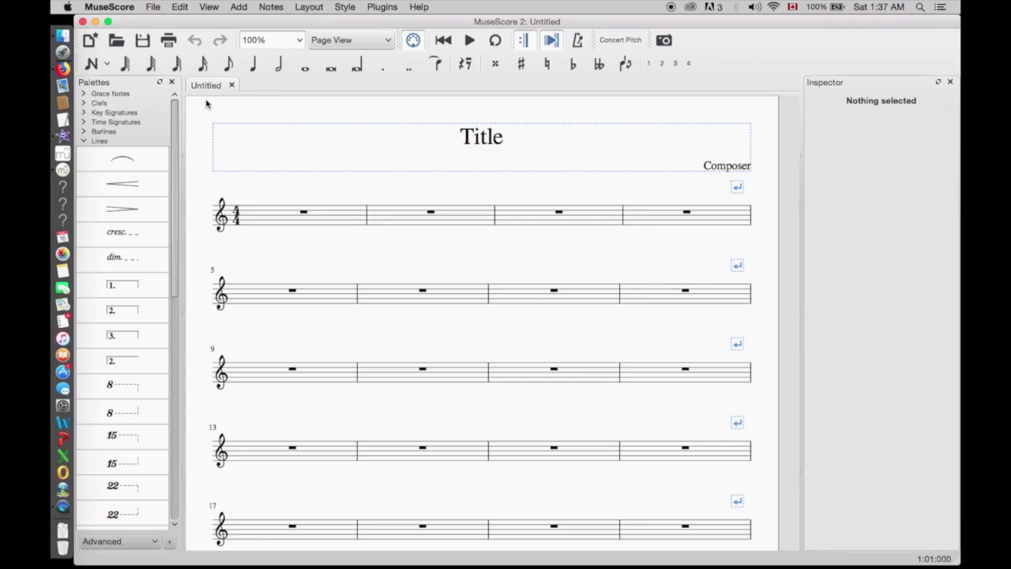
Step: Open the recent score seranade-schubert.mscz
left_click(155, 7)
mouse_move(194, 47)
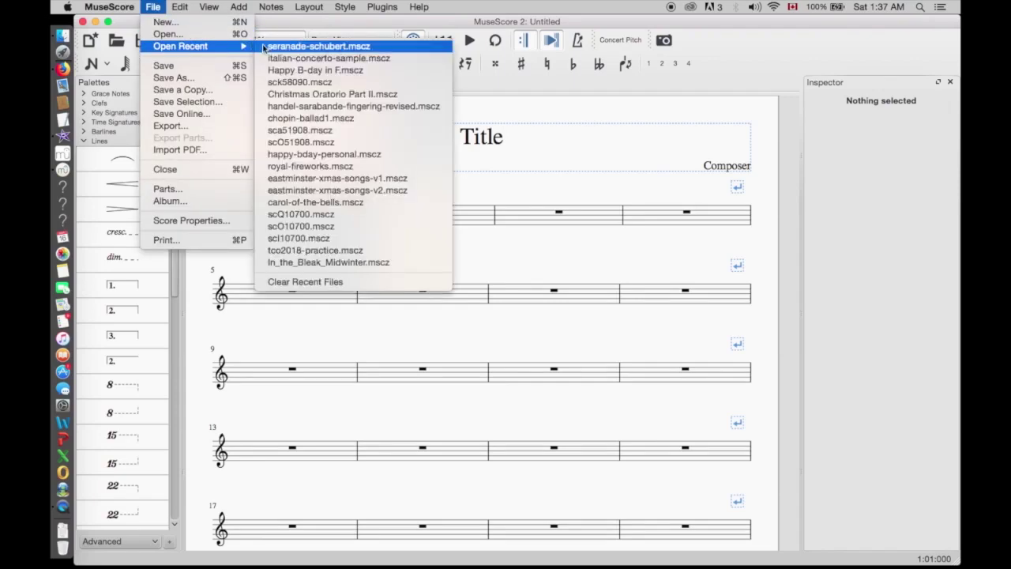
left_click(316, 47)
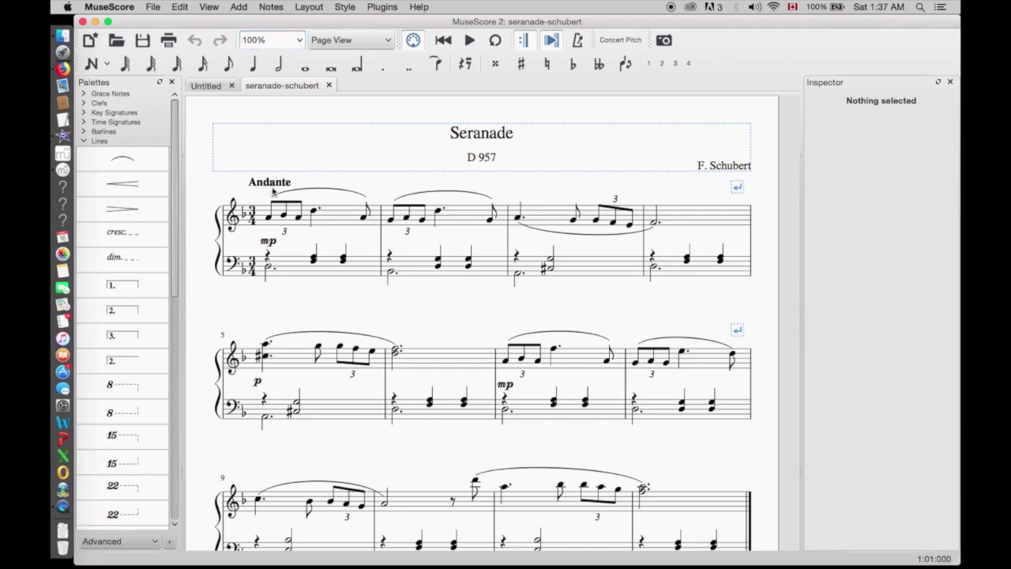
Step: Copy the mp dynamic of measure 1 onto the dotted half note on the lower staff's first beat
left_click(268, 242)
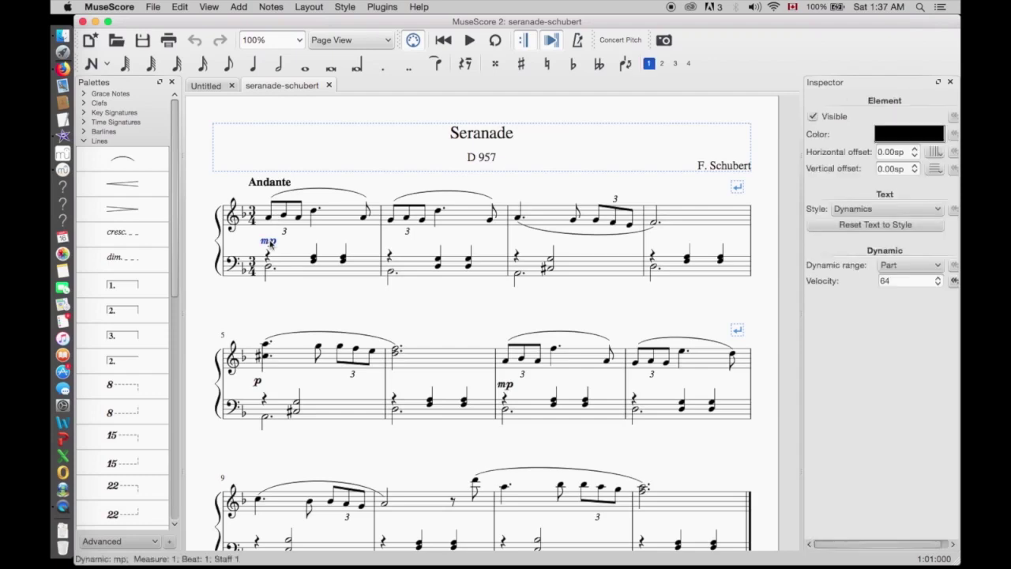
left_click(182, 10)
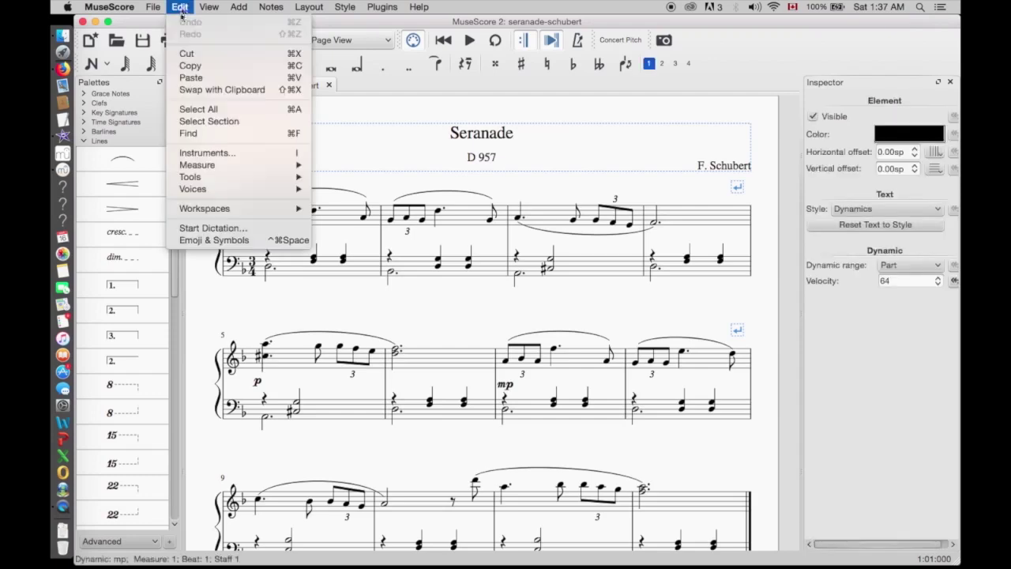
left_click(189, 66)
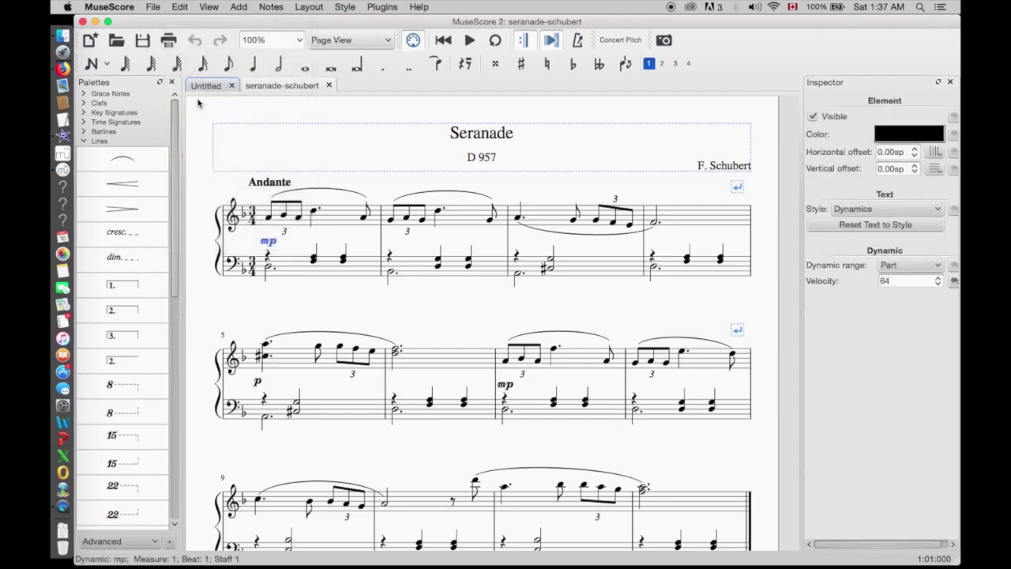
left_click(267, 269)
left_click(178, 7)
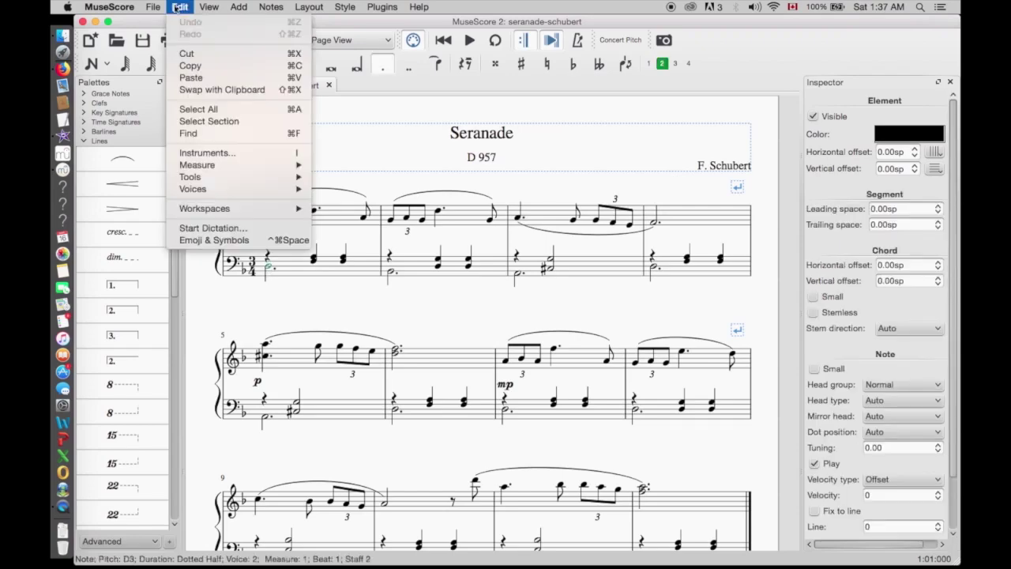
left_click(190, 77)
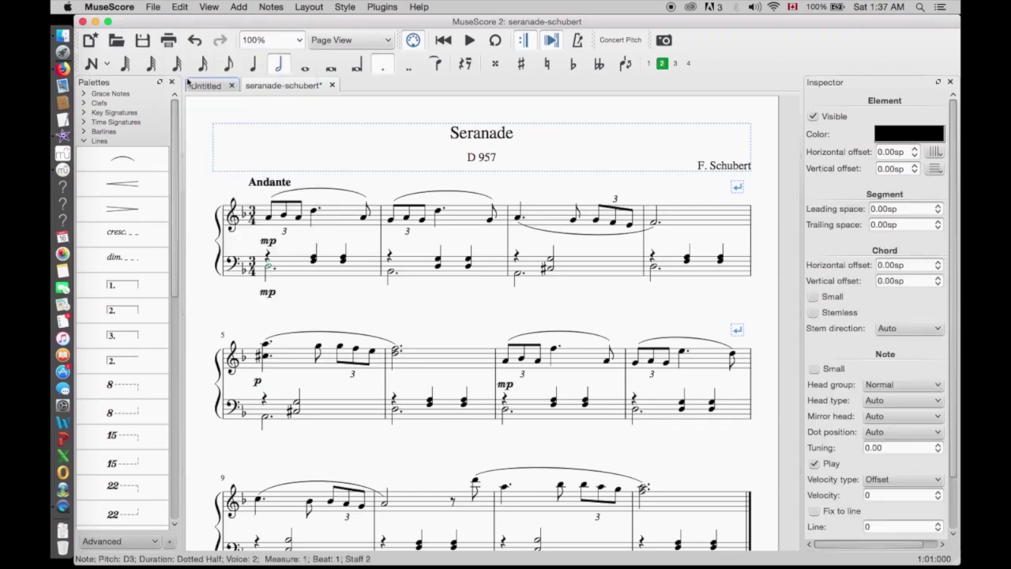
Step: Set the lower-staff mp in measure 1 to dynamic range Staff and velocity 59
left_click(269, 292)
left_click(890, 266)
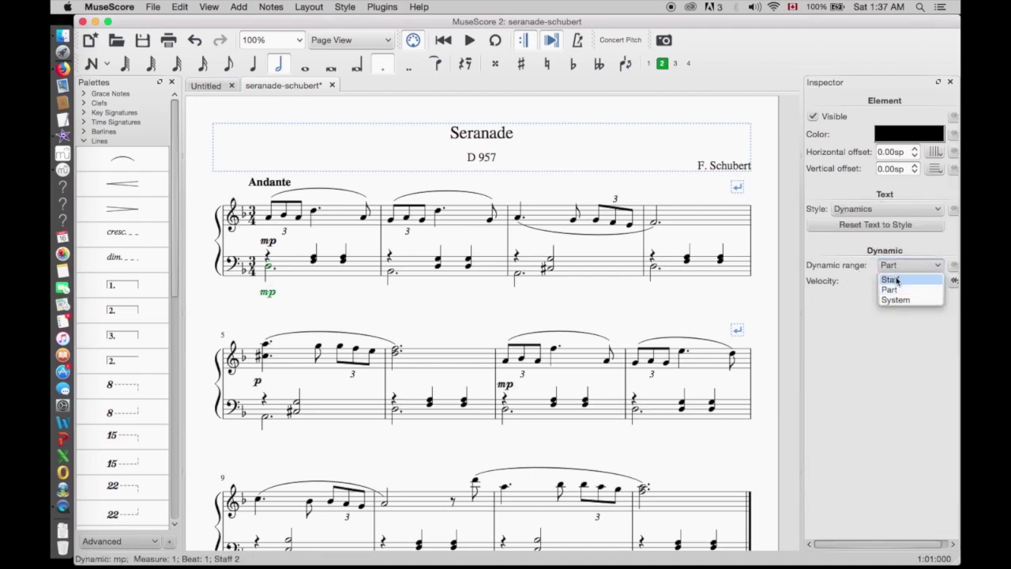
left_click(896, 275)
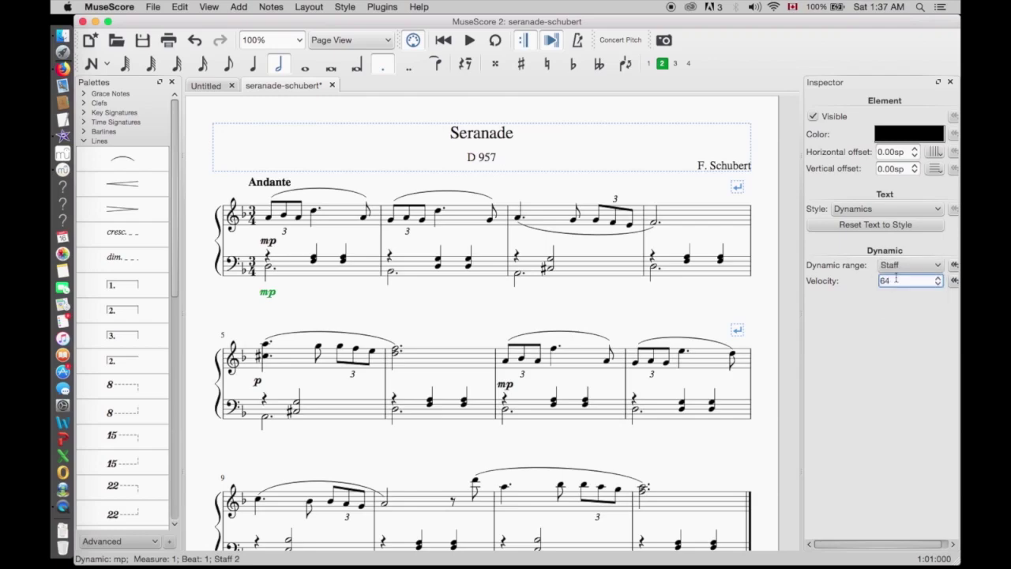
left_click(940, 284)
left_click(940, 284)
Step: Set the dynamic range of the upper-staff mp in measure 1 to Staff
left_click(272, 242)
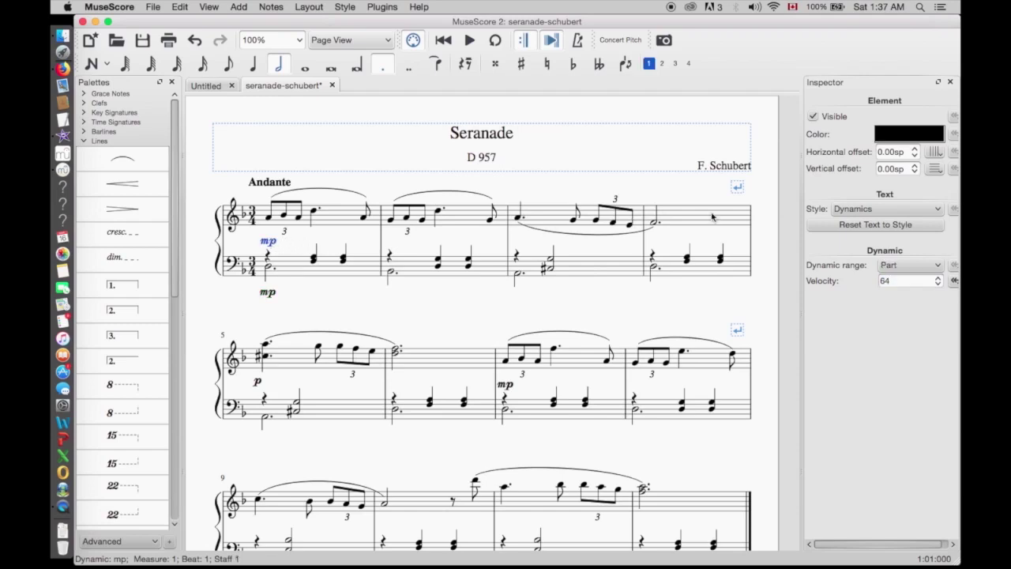
left_click(939, 270)
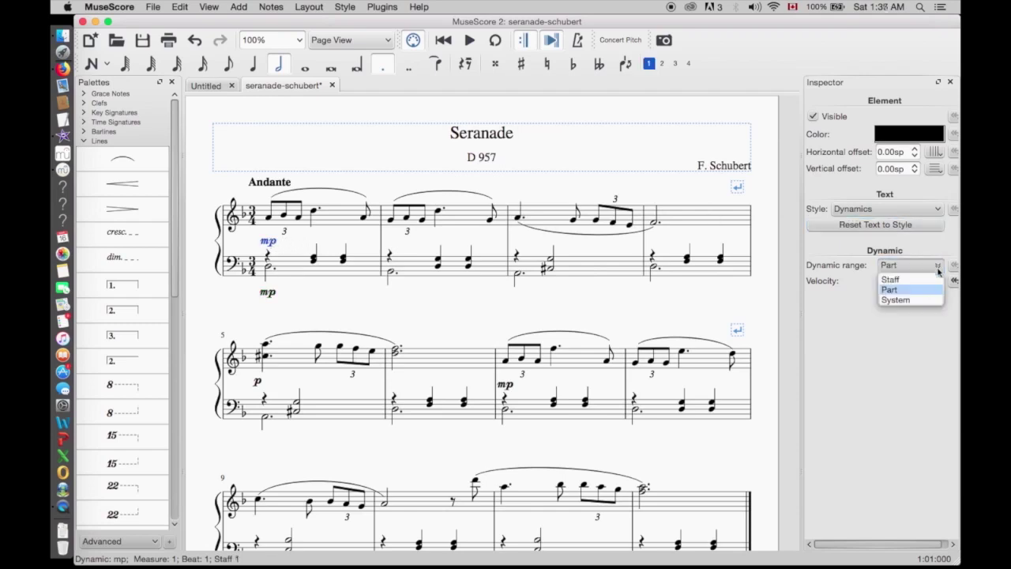
left_click(939, 278)
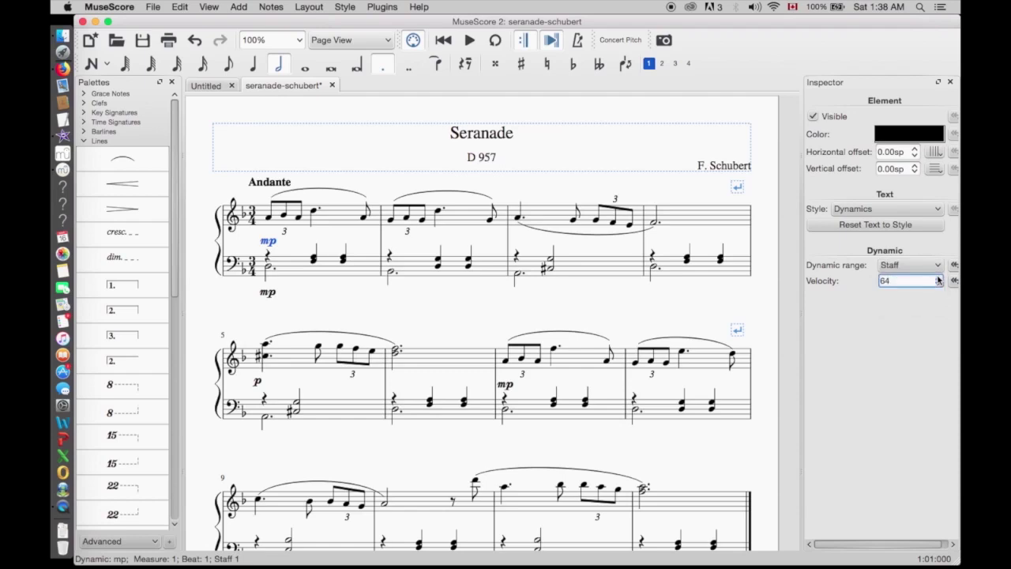
Step: Copy the p dynamic of measure 5 onto the dotted half note on the lower staff's first beat
left_click(257, 382)
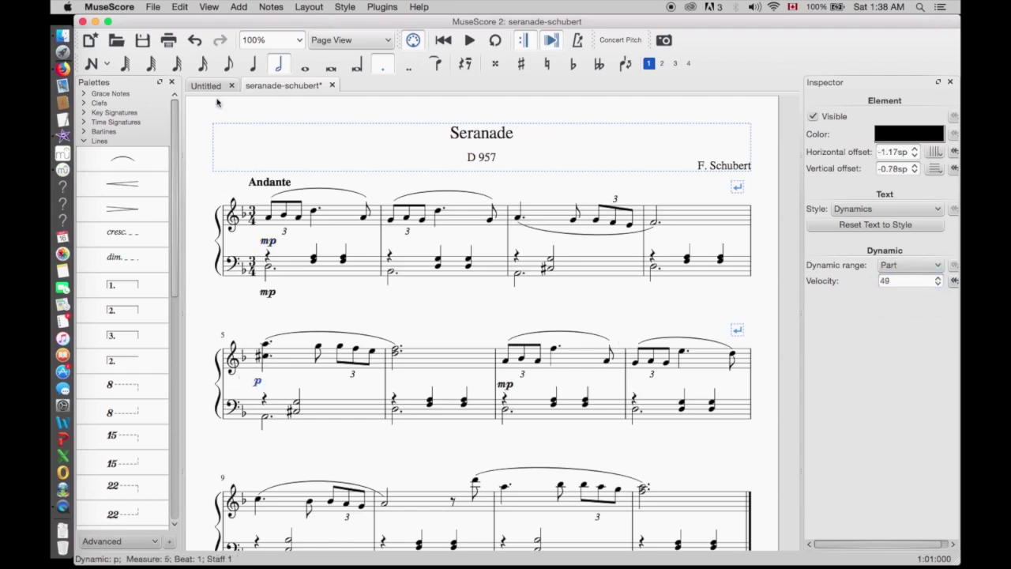
left_click(180, 6)
left_click(194, 68)
left_click(267, 416)
left_click(180, 6)
left_click(194, 77)
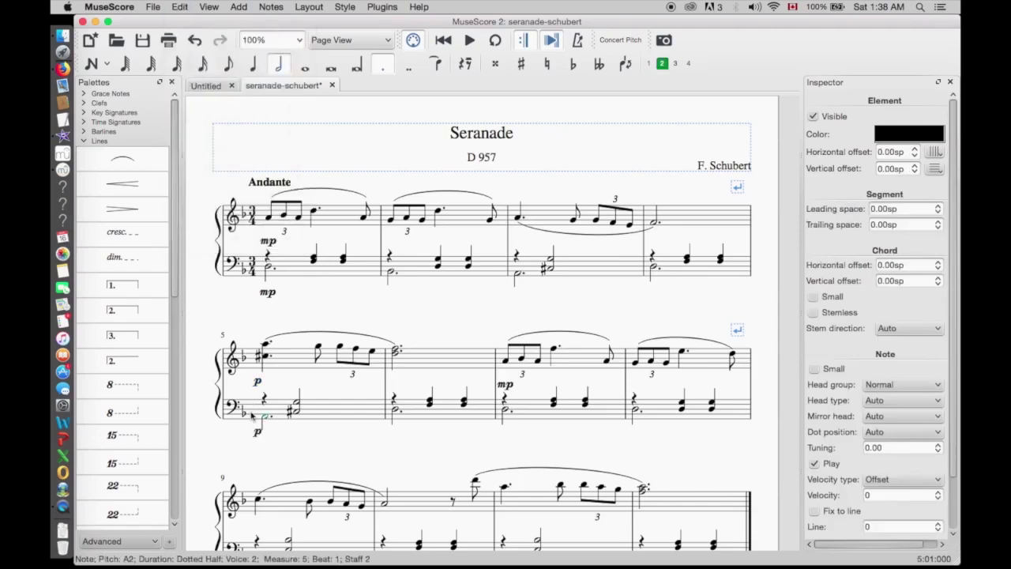
Step: Set the lower-staff p in measure 5 to dynamic range Staff and velocity 44
left_click(258, 432)
left_click(926, 265)
left_click(936, 277)
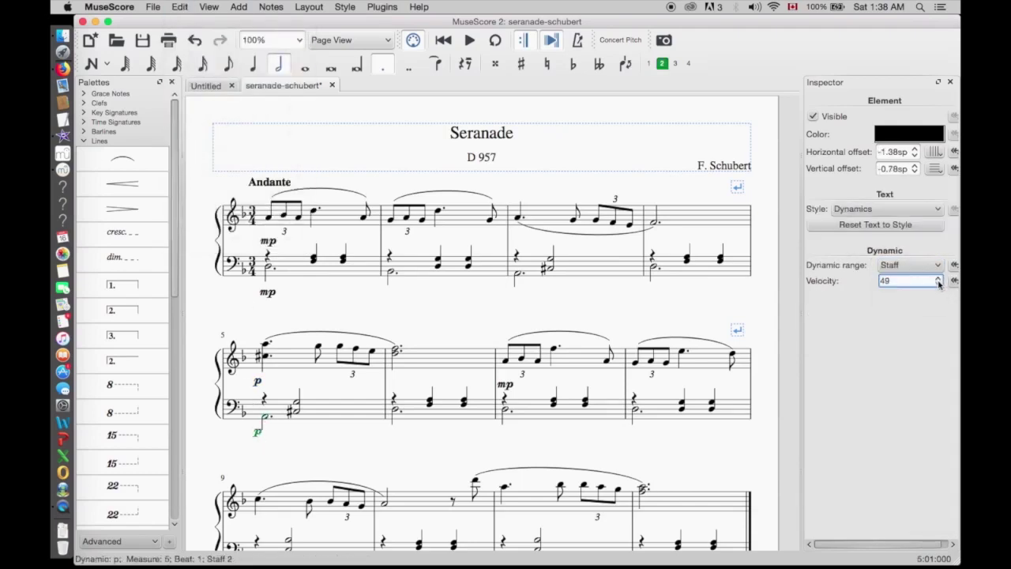
Step: Set the dynamic range of the upper-staff p in measure 5 to Staff
left_click(258, 382)
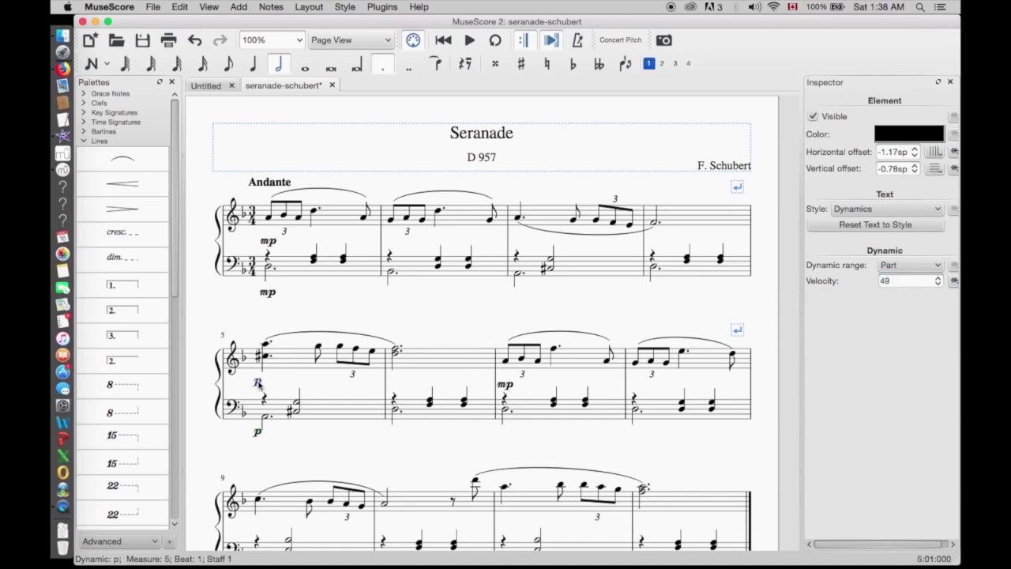
left_click(909, 266)
left_click(909, 277)
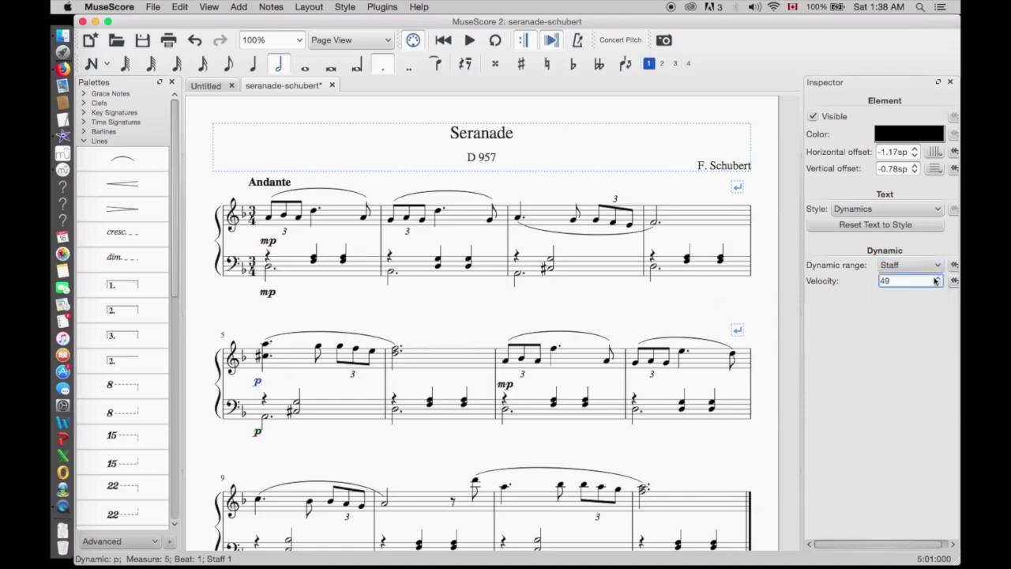
Step: Copy the mp dynamic of measure 7 onto the dotted half note on the lower staff's first beat
left_click(506, 385)
left_click(181, 7)
left_click(198, 66)
left_click(506, 409)
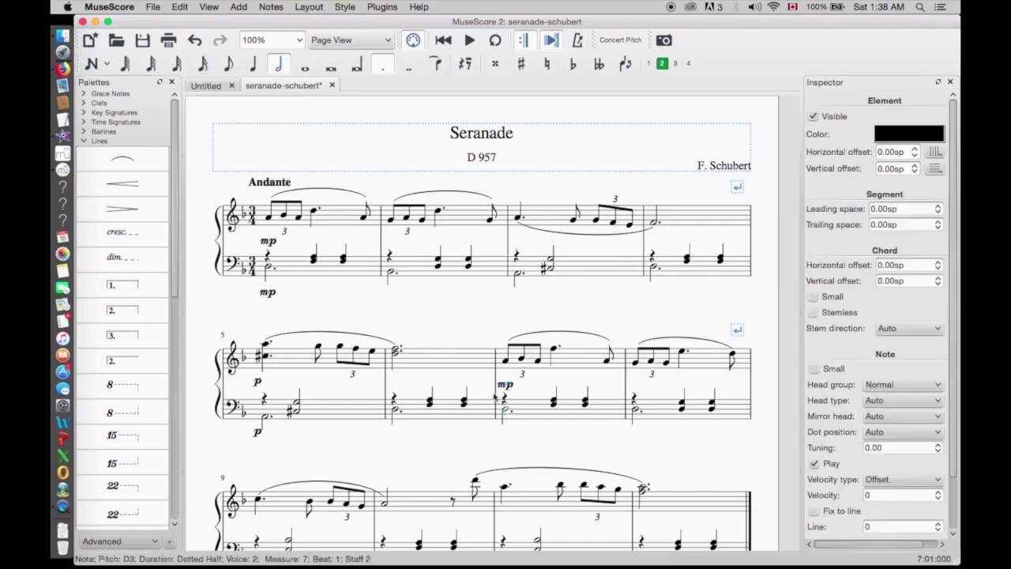
left_click(185, 10)
left_click(190, 78)
Step: Set the lower-staff mp in measure 7 to dynamic range Staff and velocity 59
left_click(909, 265)
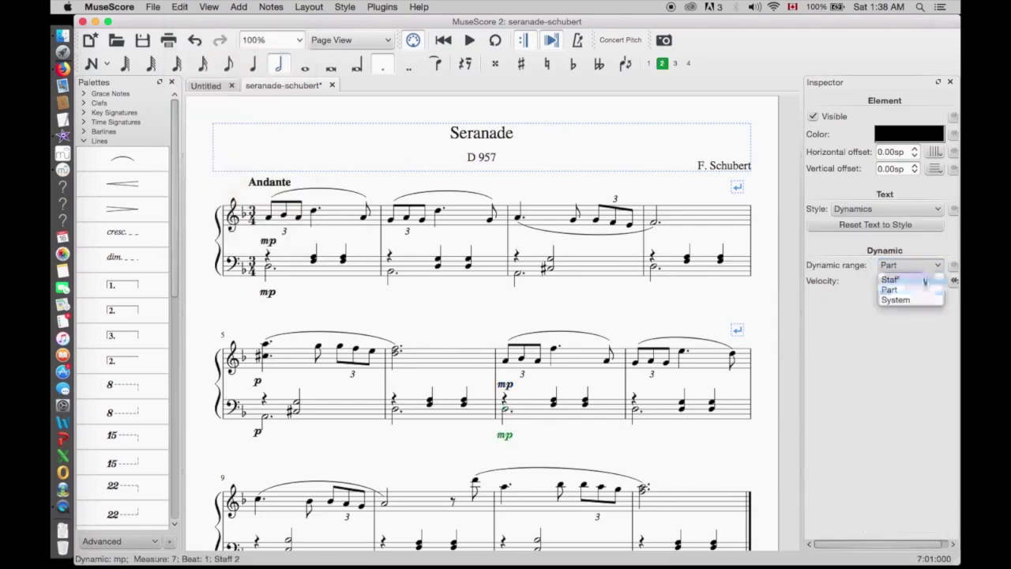
left_click(901, 274)
left_click(939, 284)
left_click(939, 283)
left_click(940, 284)
Step: Set the dynamic range of the upper-staff mp in measure 7 to Staff
left_click(505, 385)
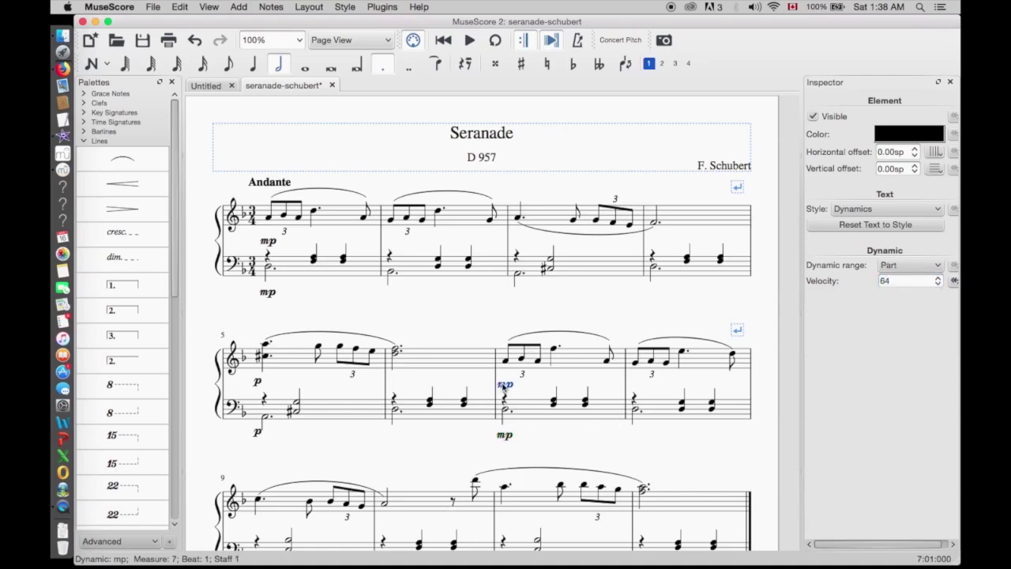
left_click(939, 266)
left_click(940, 279)
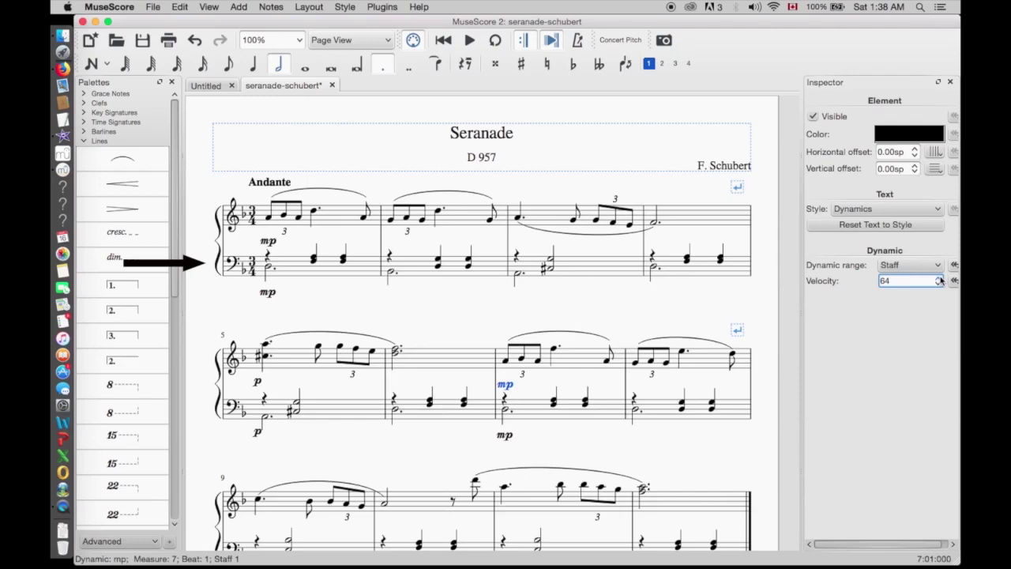
left_click(850, 276)
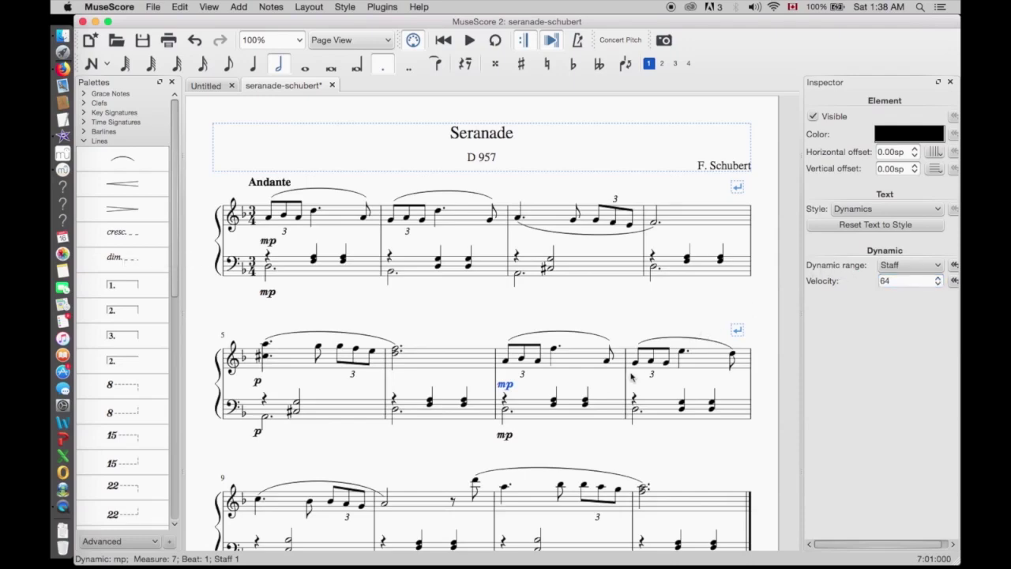
Step: Make the lower-staff dynamics in measures 7, 5 and 1 invisible, and play back the score from the beginning
left_click(505, 436)
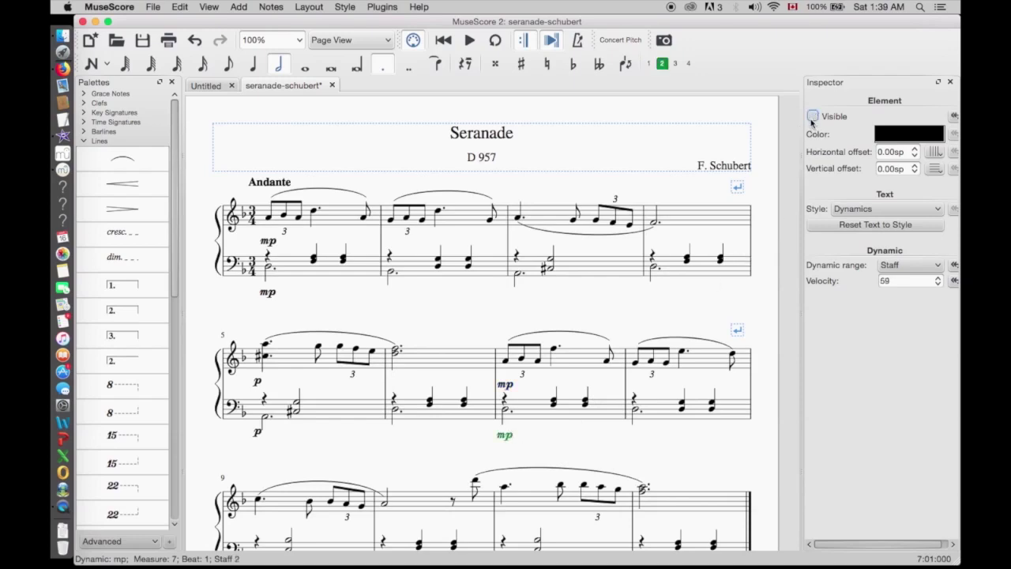
left_click(255, 433)
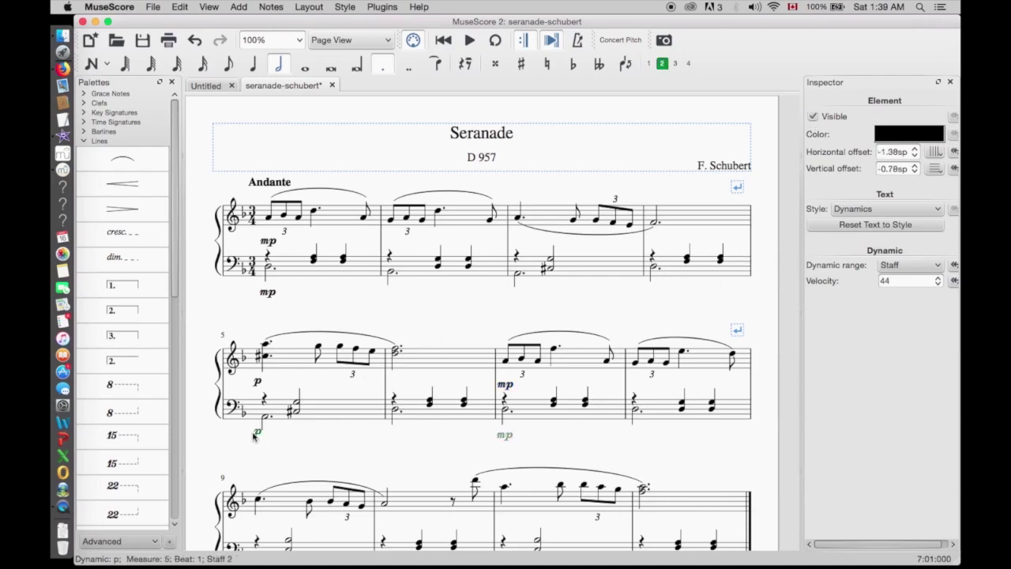
left_click(815, 117)
left_click(266, 296)
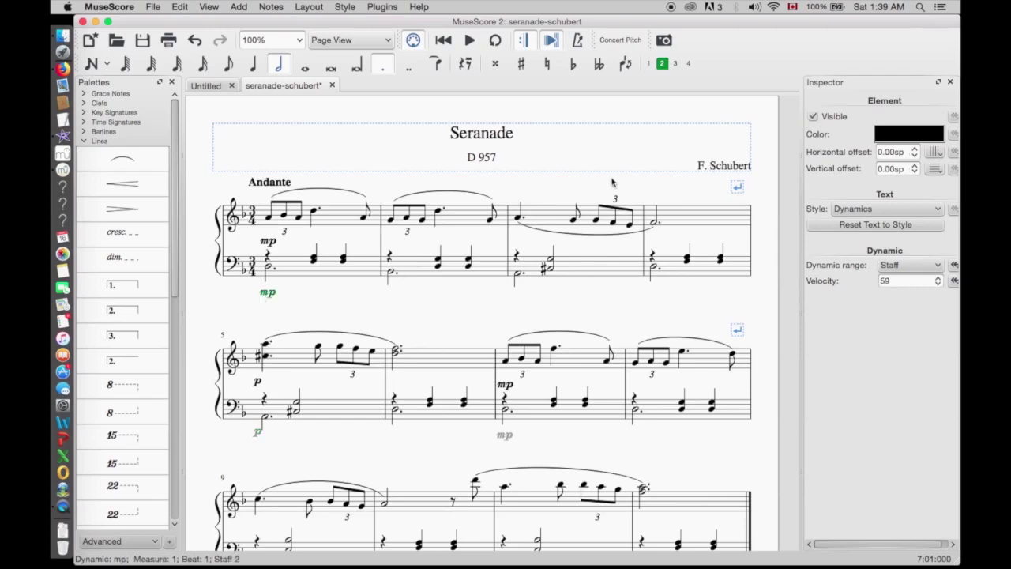
left_click(816, 119)
left_click(469, 41)
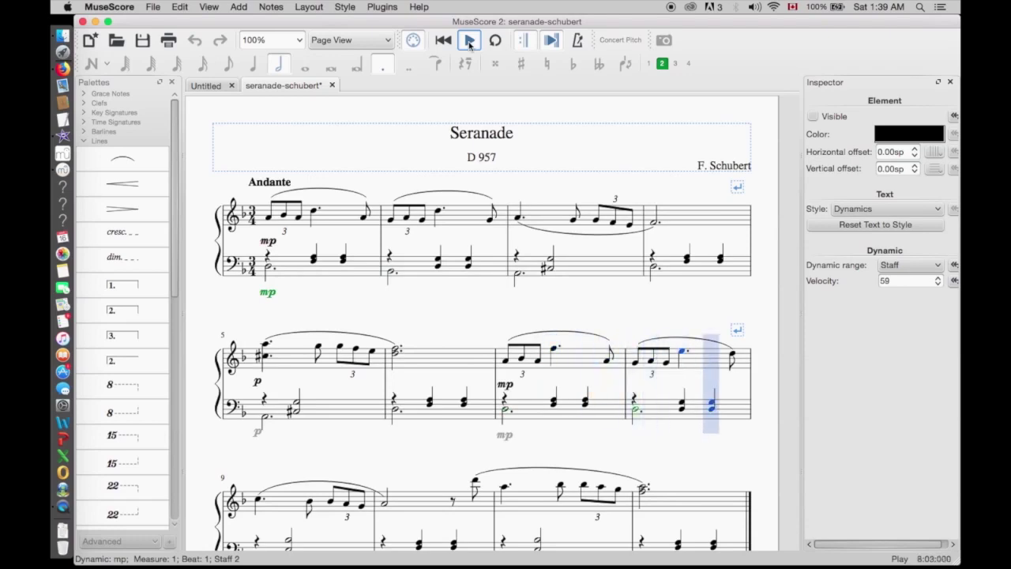
left_click(469, 43)
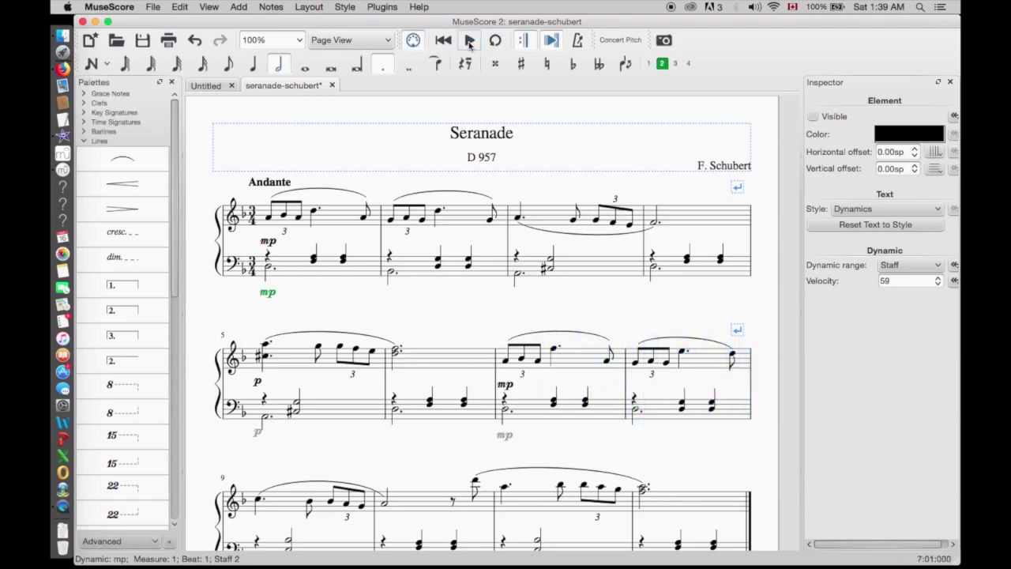
Step: Close the seranade-schubert score
left_click(152, 6)
left_click(172, 167)
left_click(478, 303)
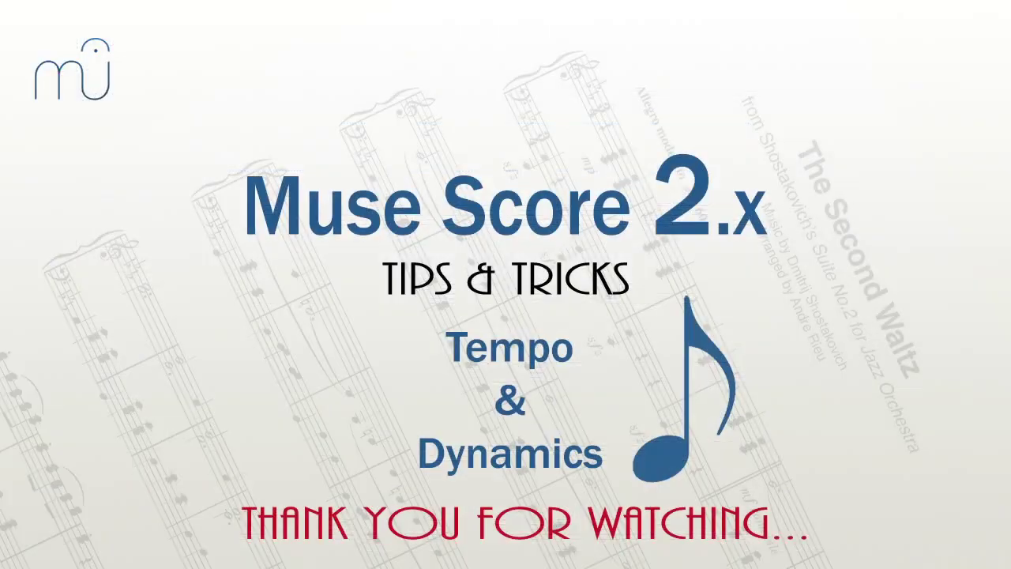